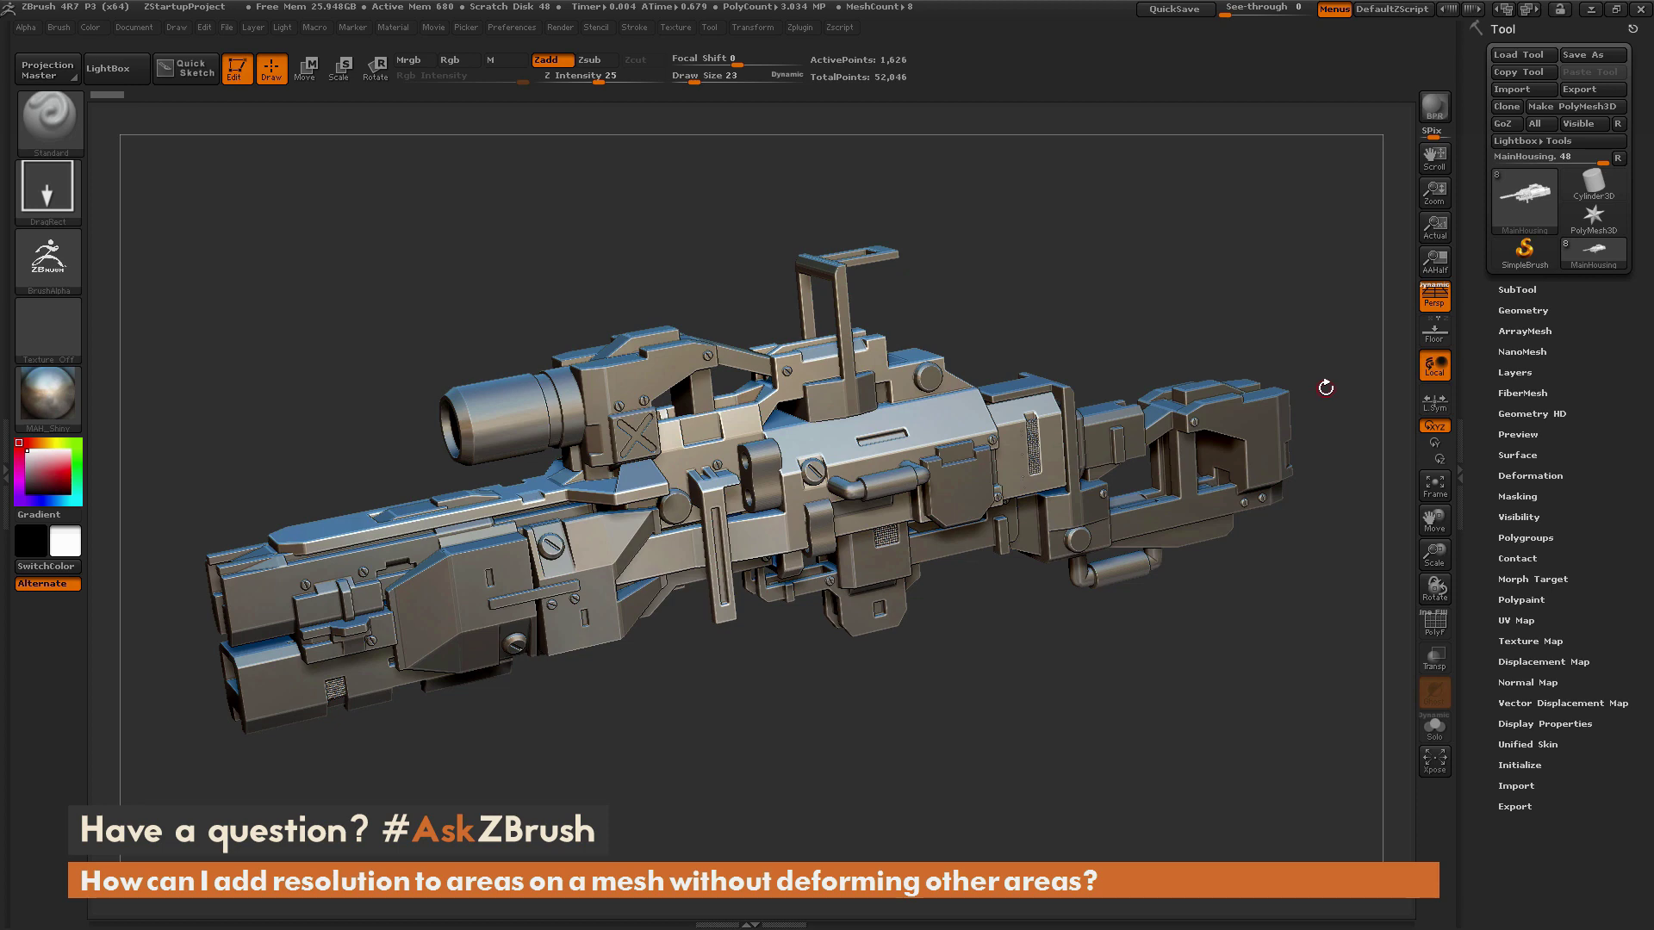
Turn on the polyframe display and isolate the main housing subtool.
left_click_drag(1171, 267, 1049, 350)
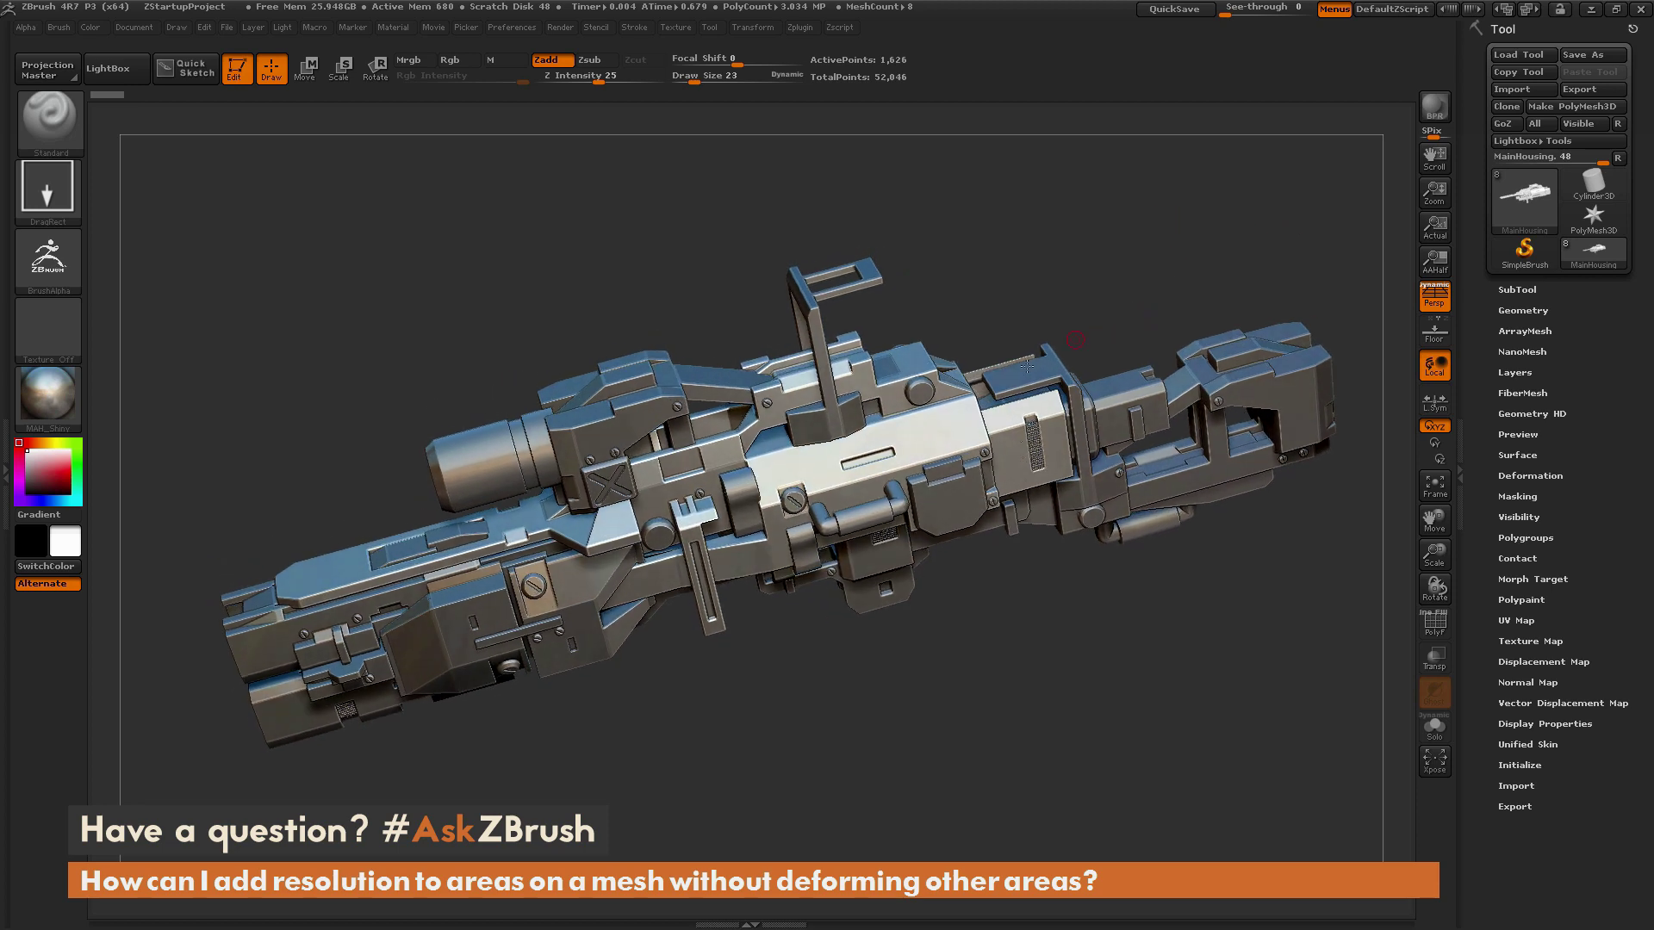
left_click_drag(993, 647, 946, 600)
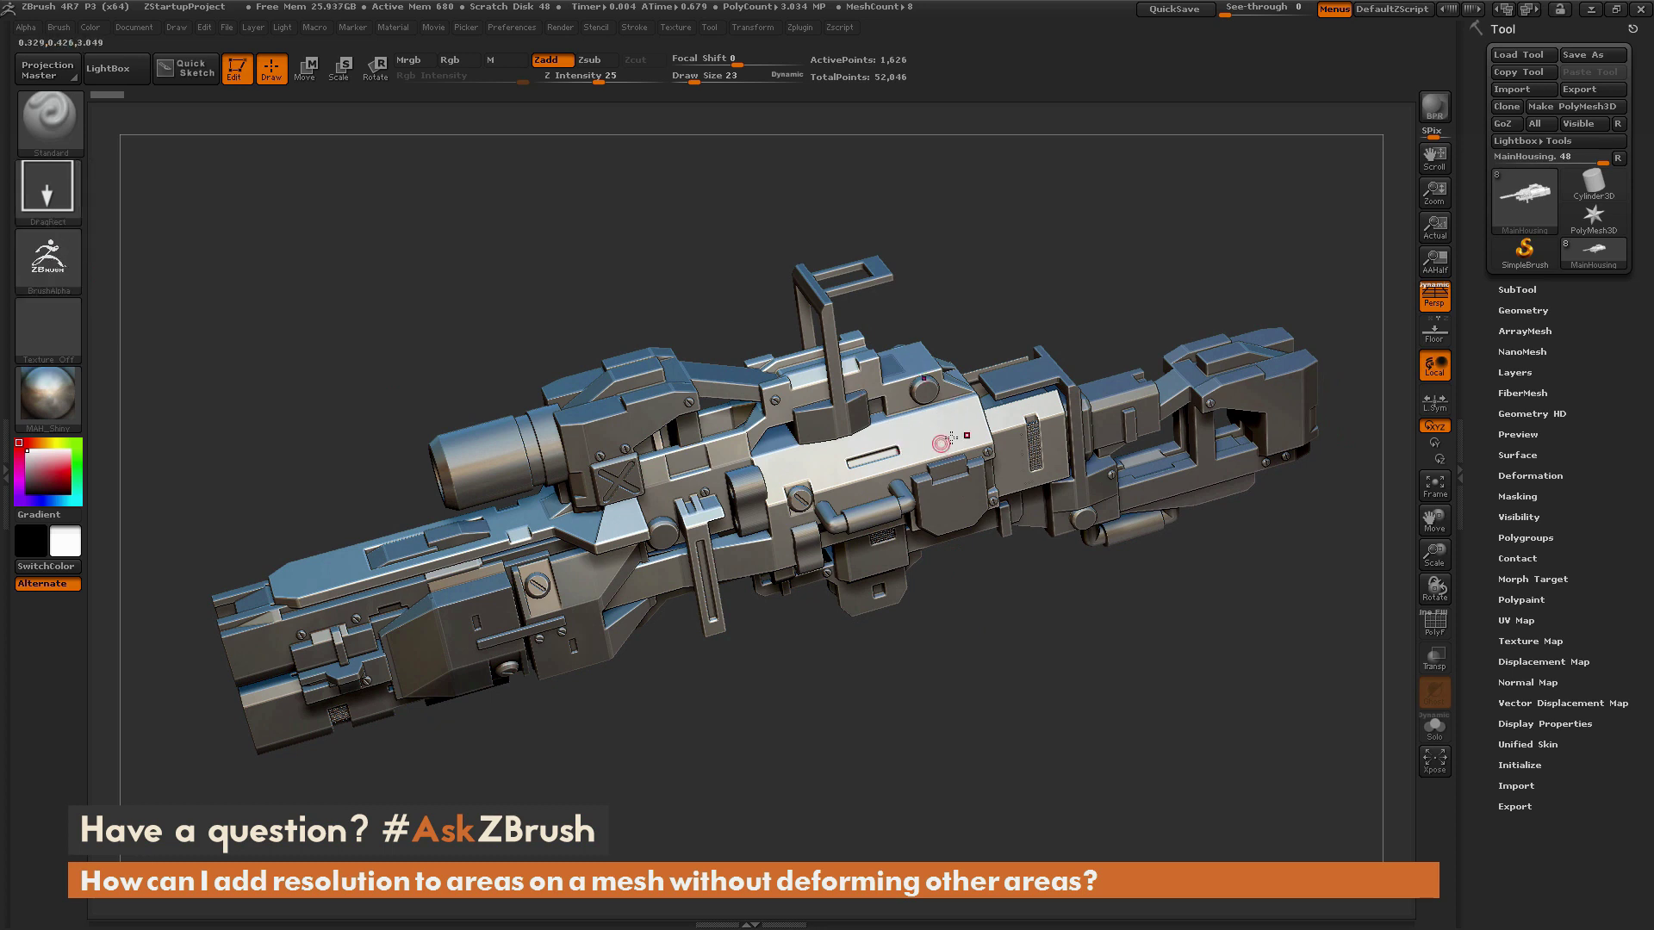
left_click(1435, 623)
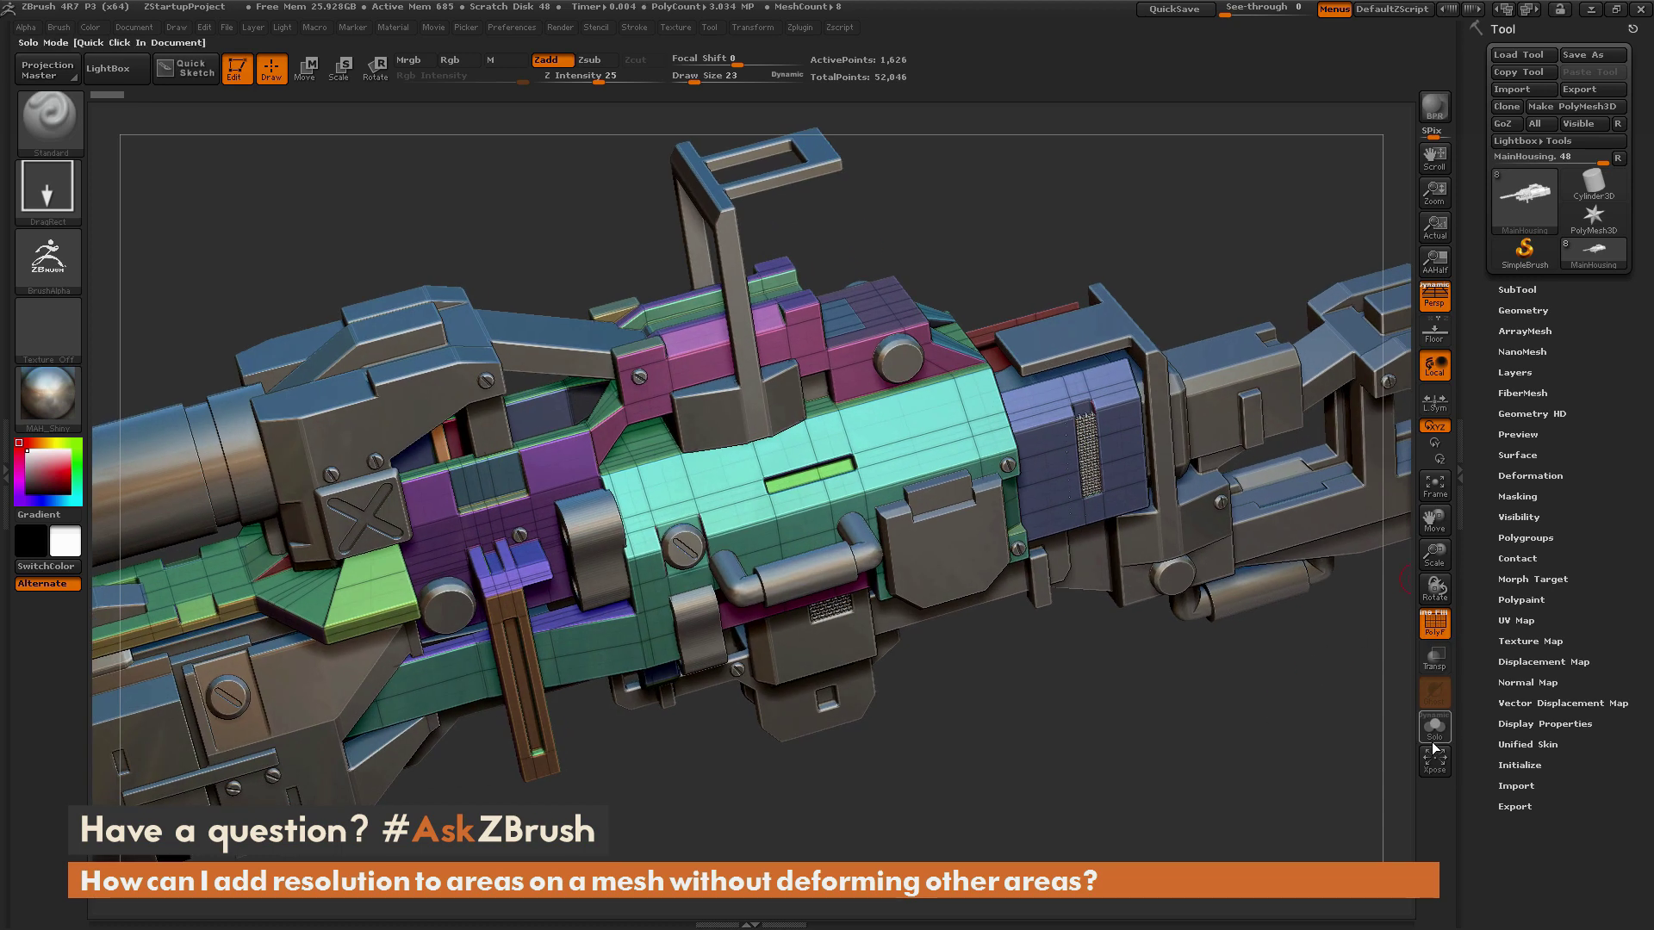
left_click(1434, 728)
left_click_drag(1205, 688, 1075, 623)
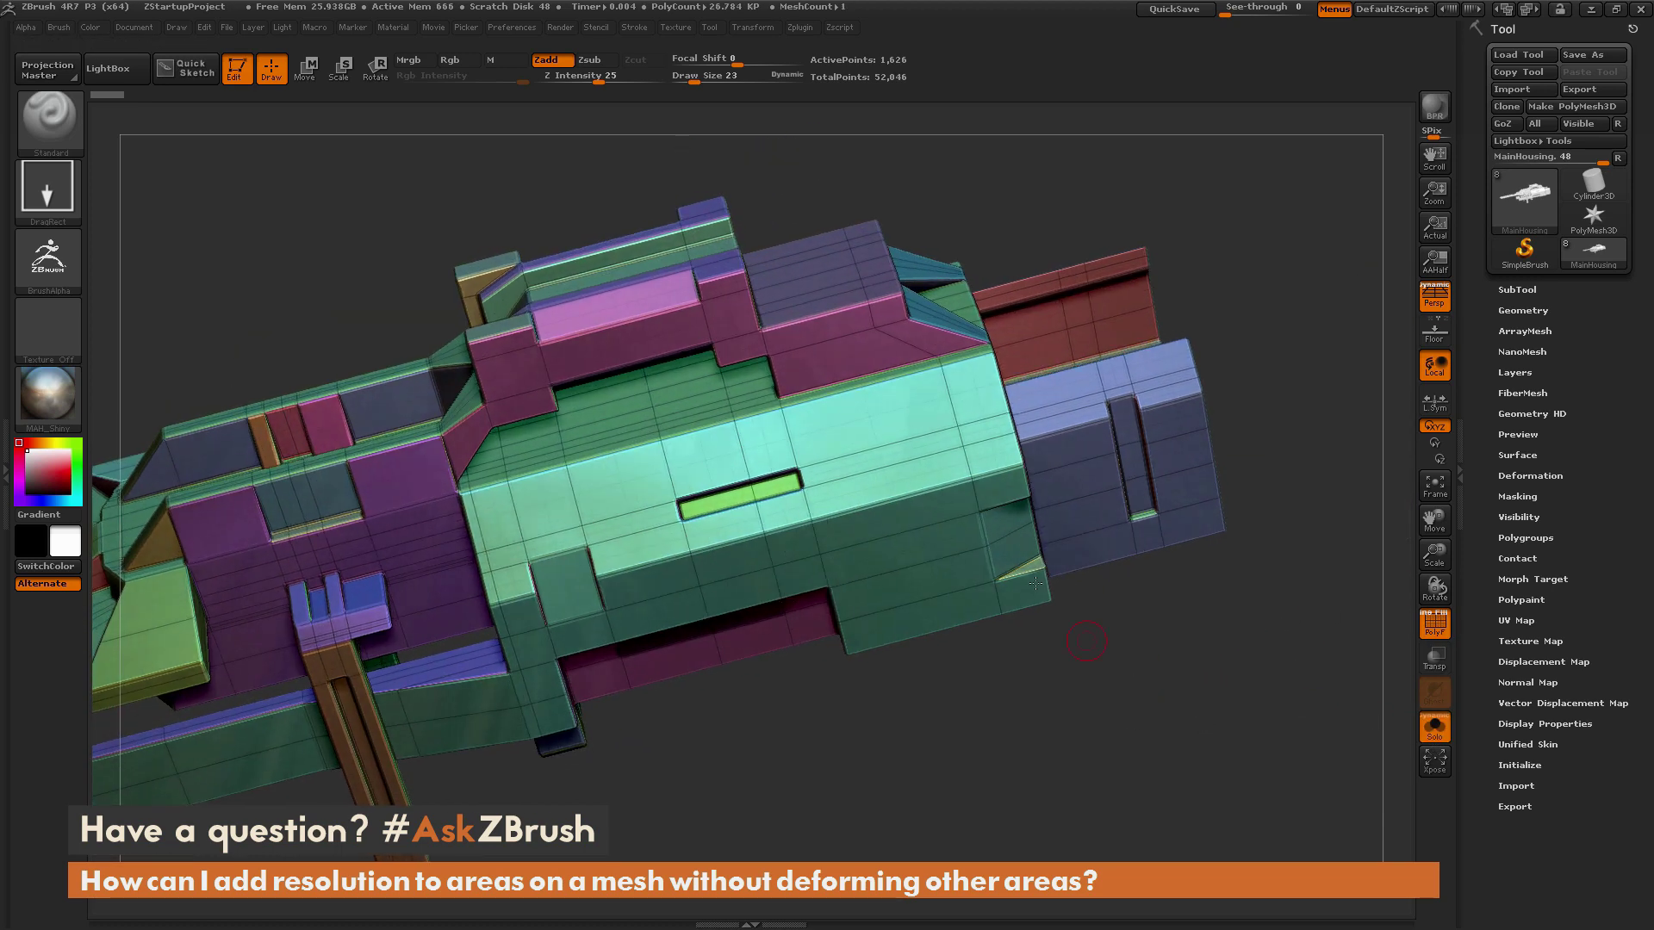
Examine the main housing's polygroups and the edge flow around the slotted side panel.
left_click_drag(1152, 331, 1135, 327)
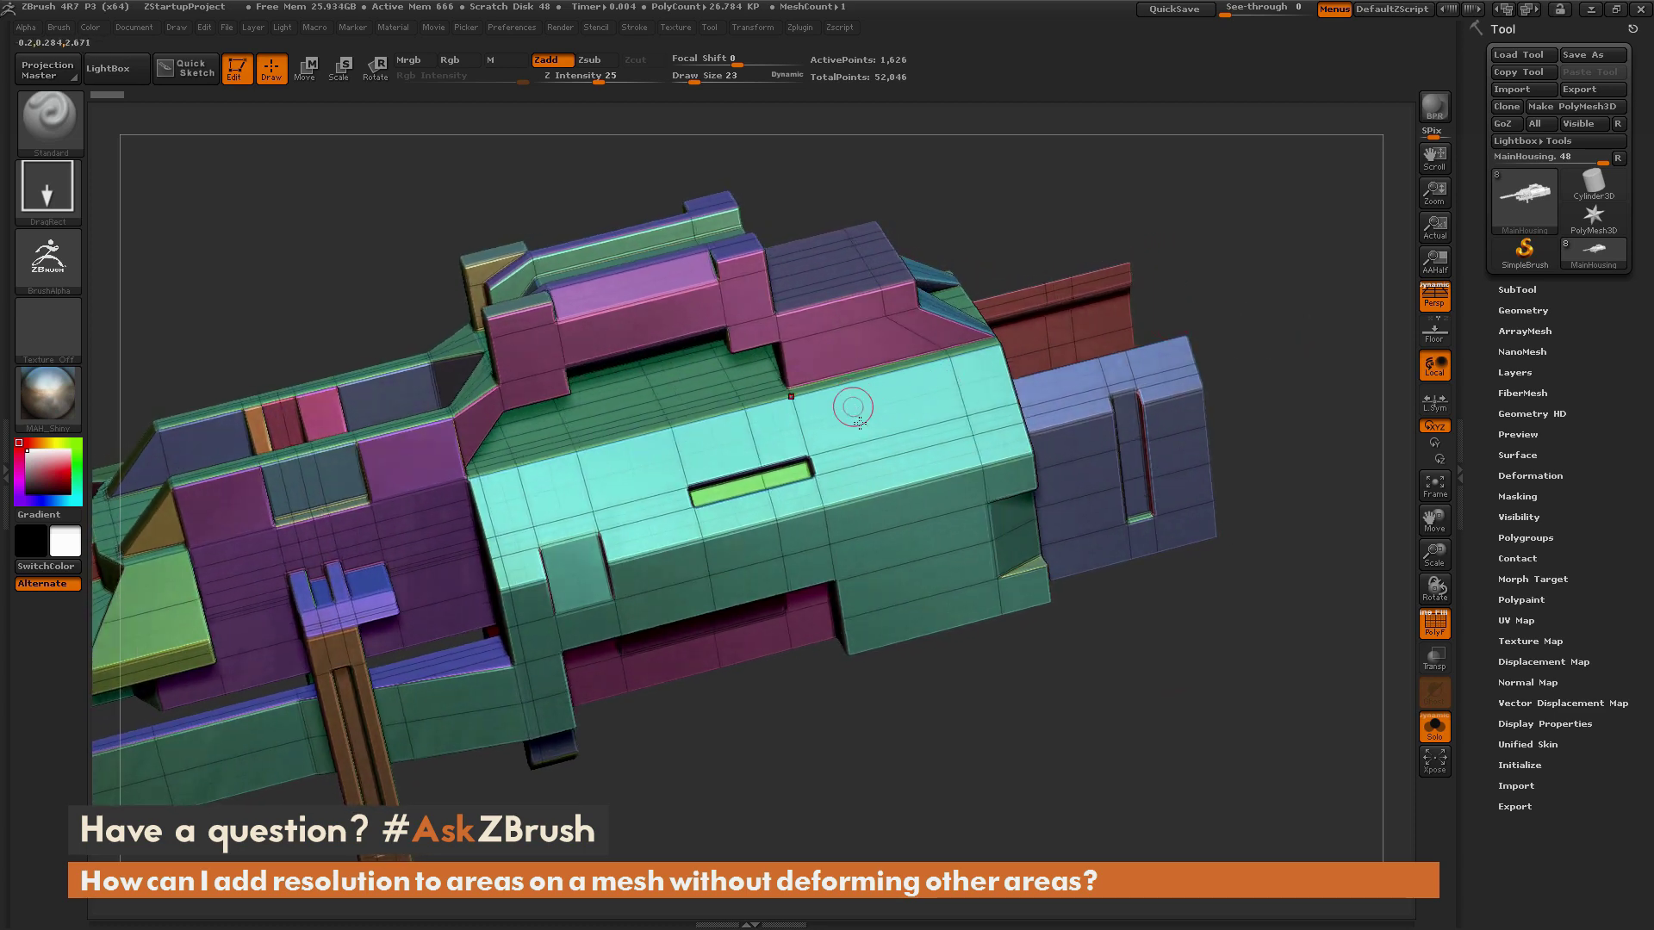
left_click_drag(1255, 323, 1205, 308)
left_click_drag(1269, 244, 1239, 246)
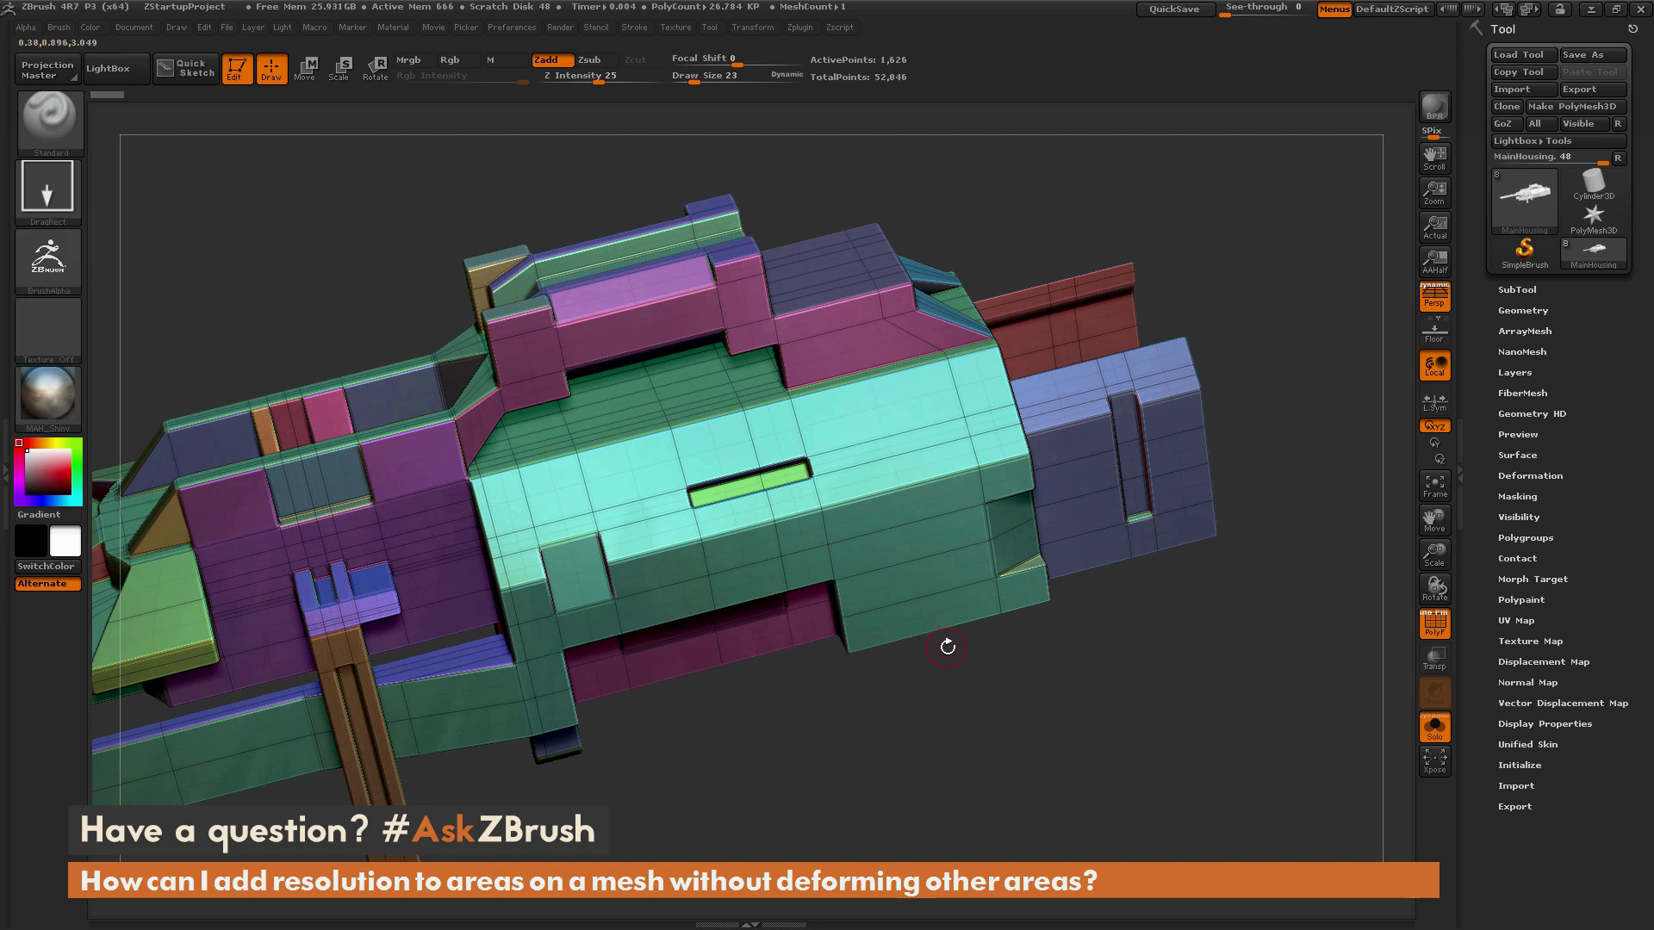
left_click_drag(1204, 255, 988, 379)
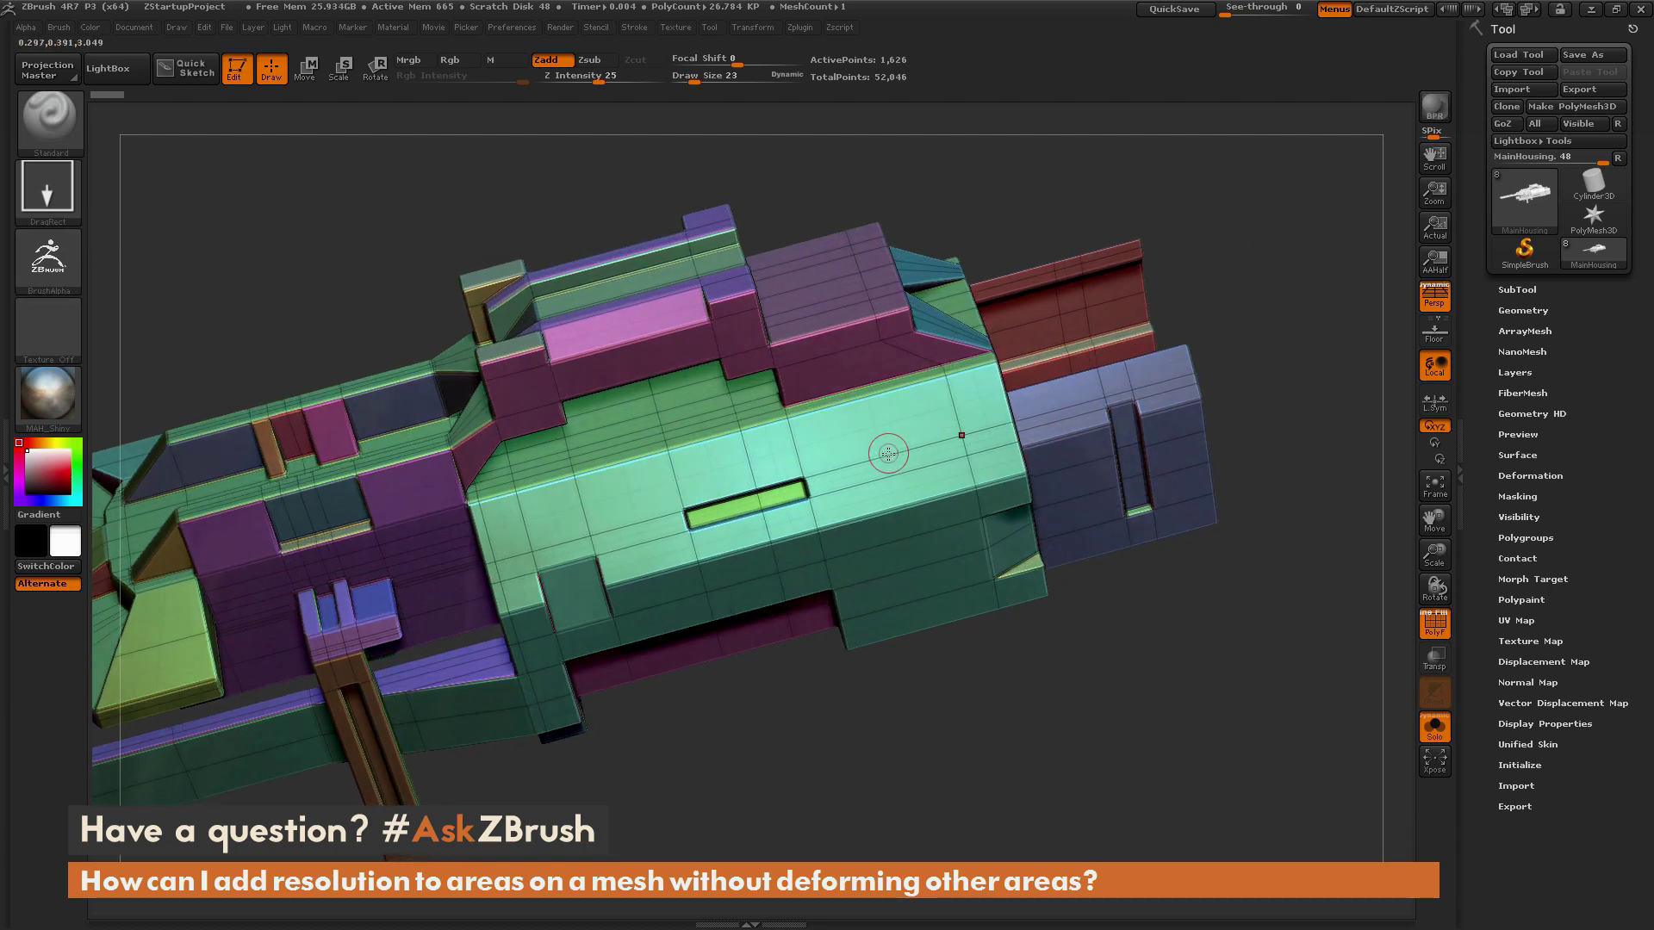
left_click_drag(941, 615, 999, 692)
left_click_drag(1115, 620, 1109, 683)
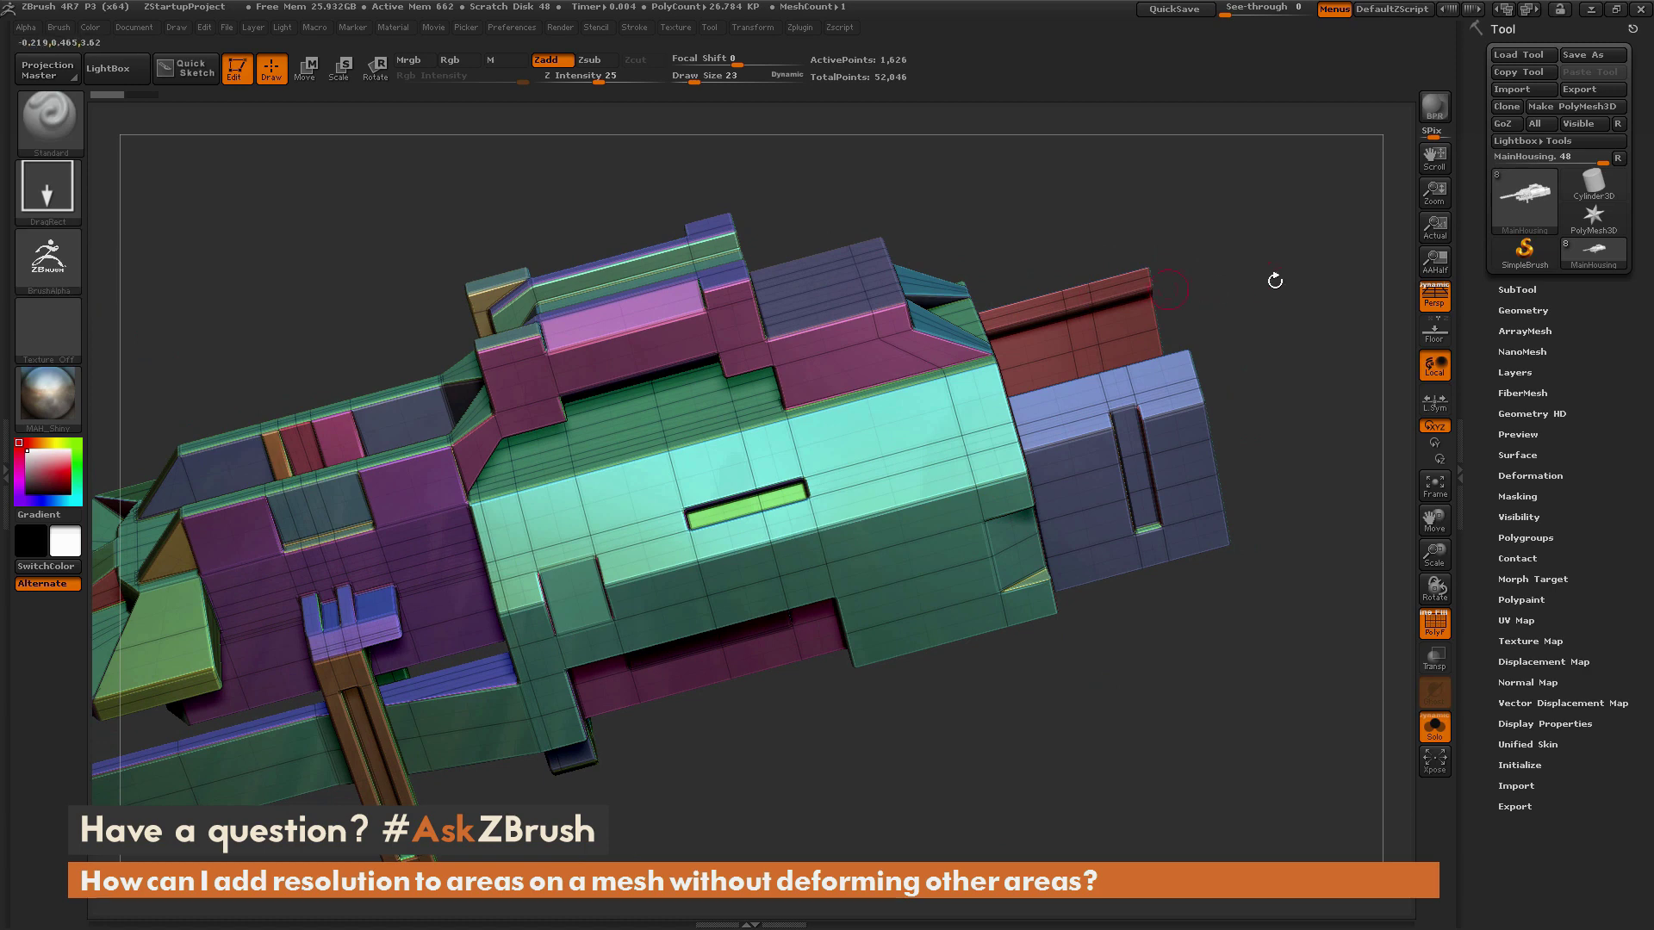
left_click_drag(1277, 304, 1273, 339)
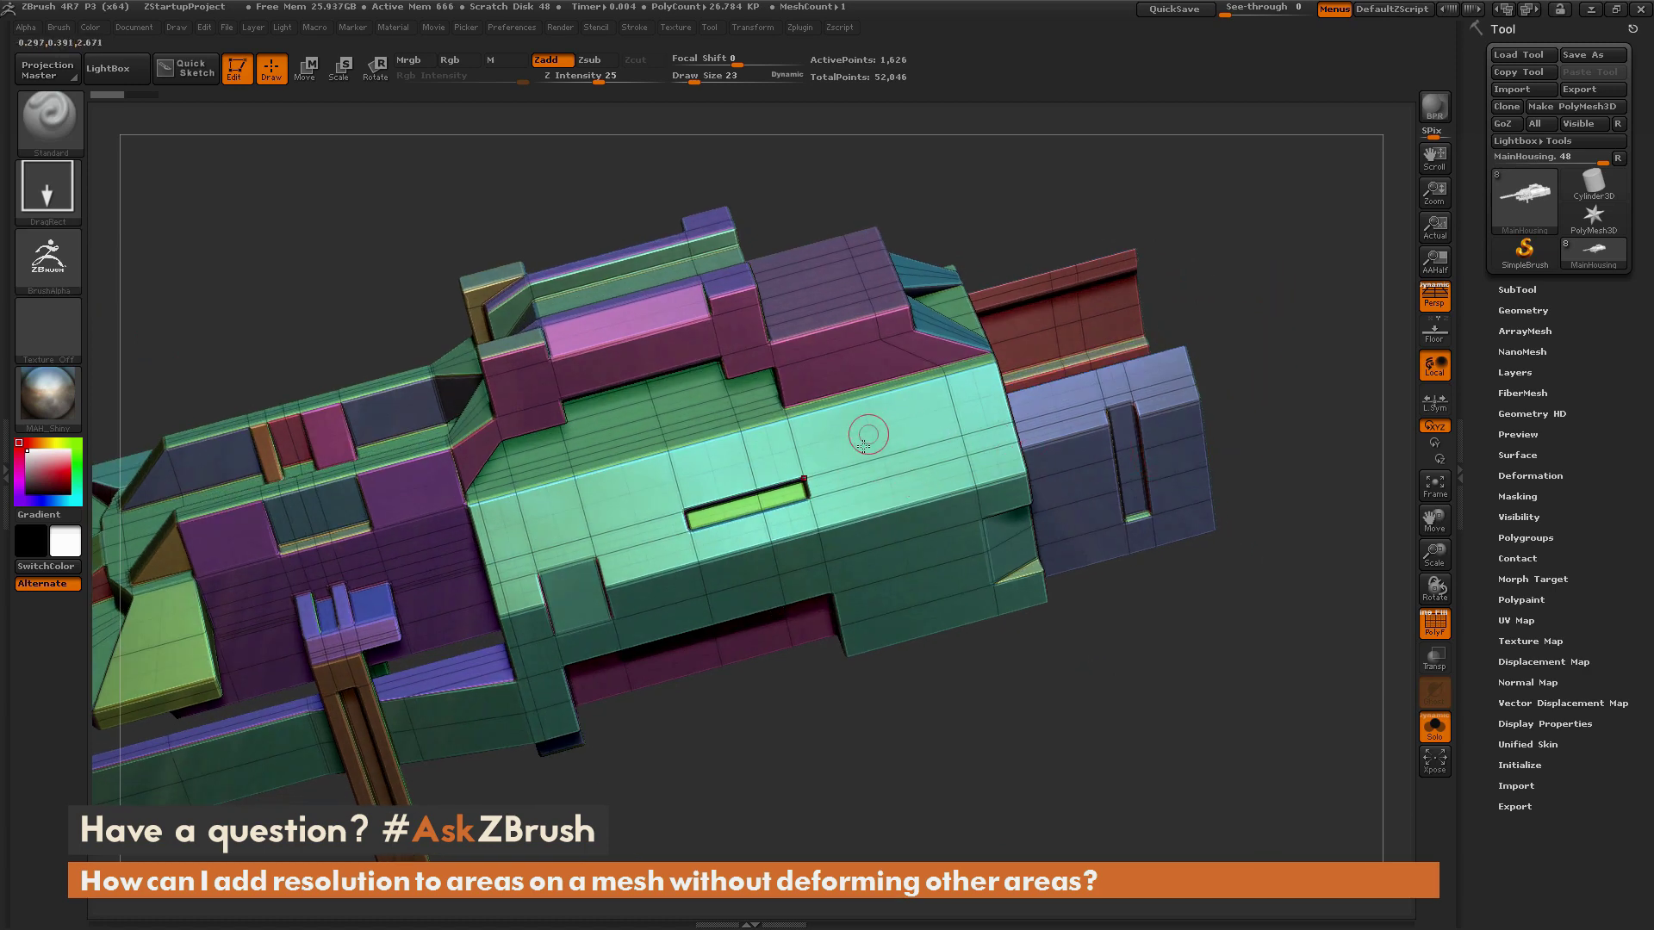
mouse_move(1252, 382)
left_mouse_down()
mouse_move(1248, 340)
mouse_move(1246, 379)
left_mouse_up()
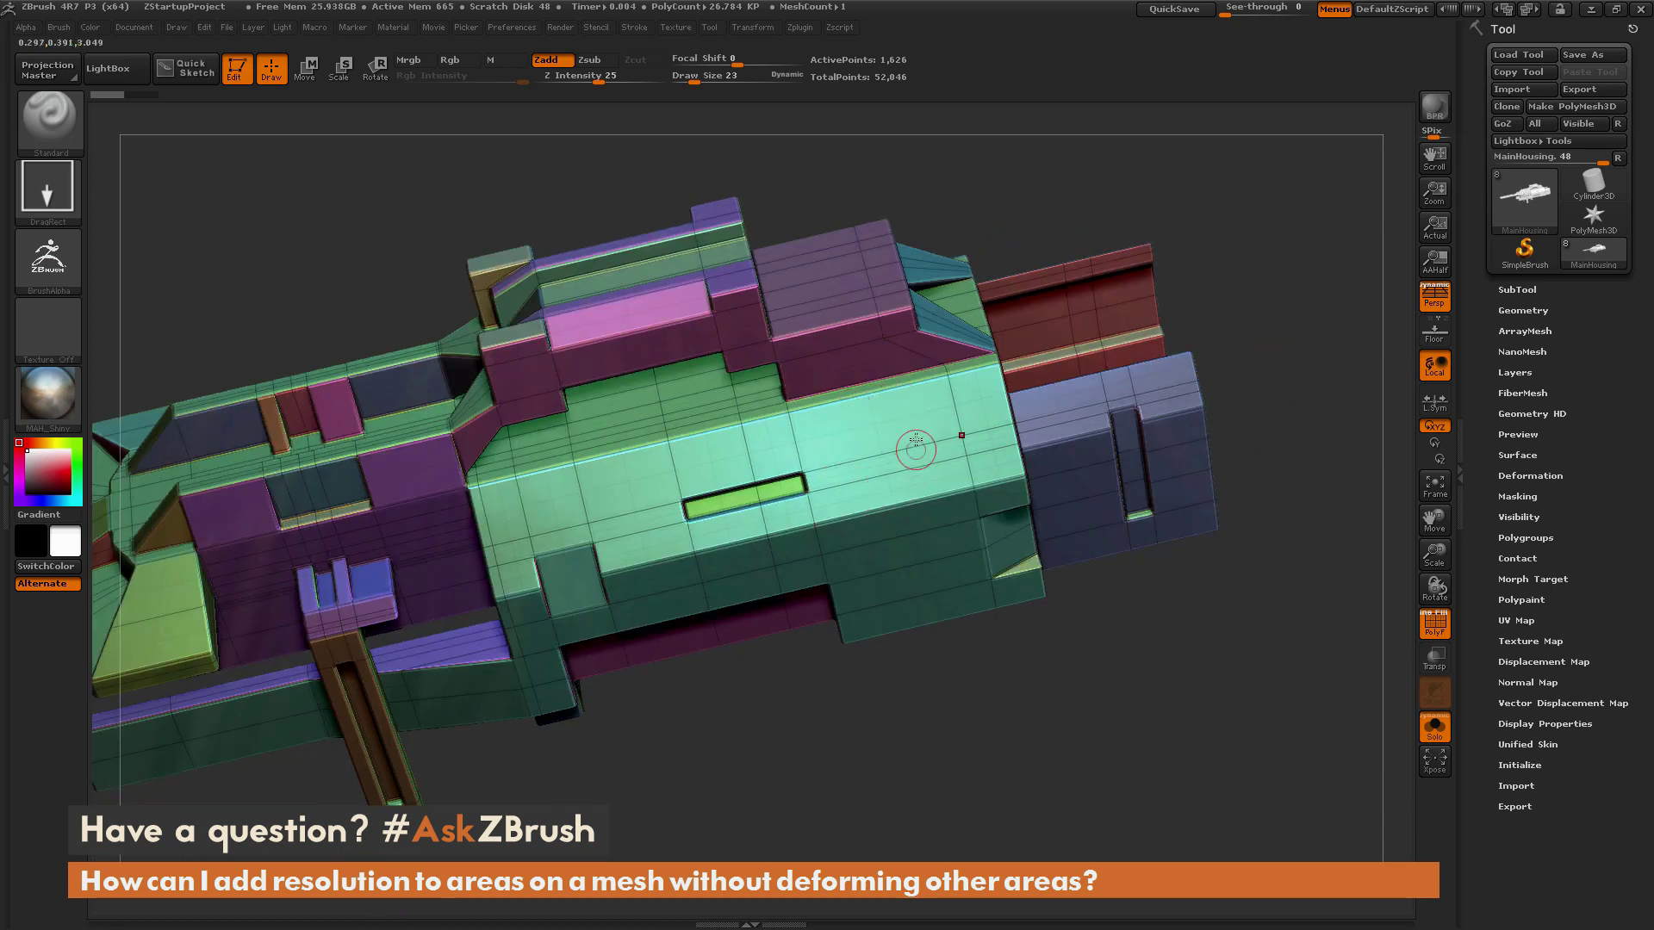
left_click_drag(1252, 295, 1267, 312)
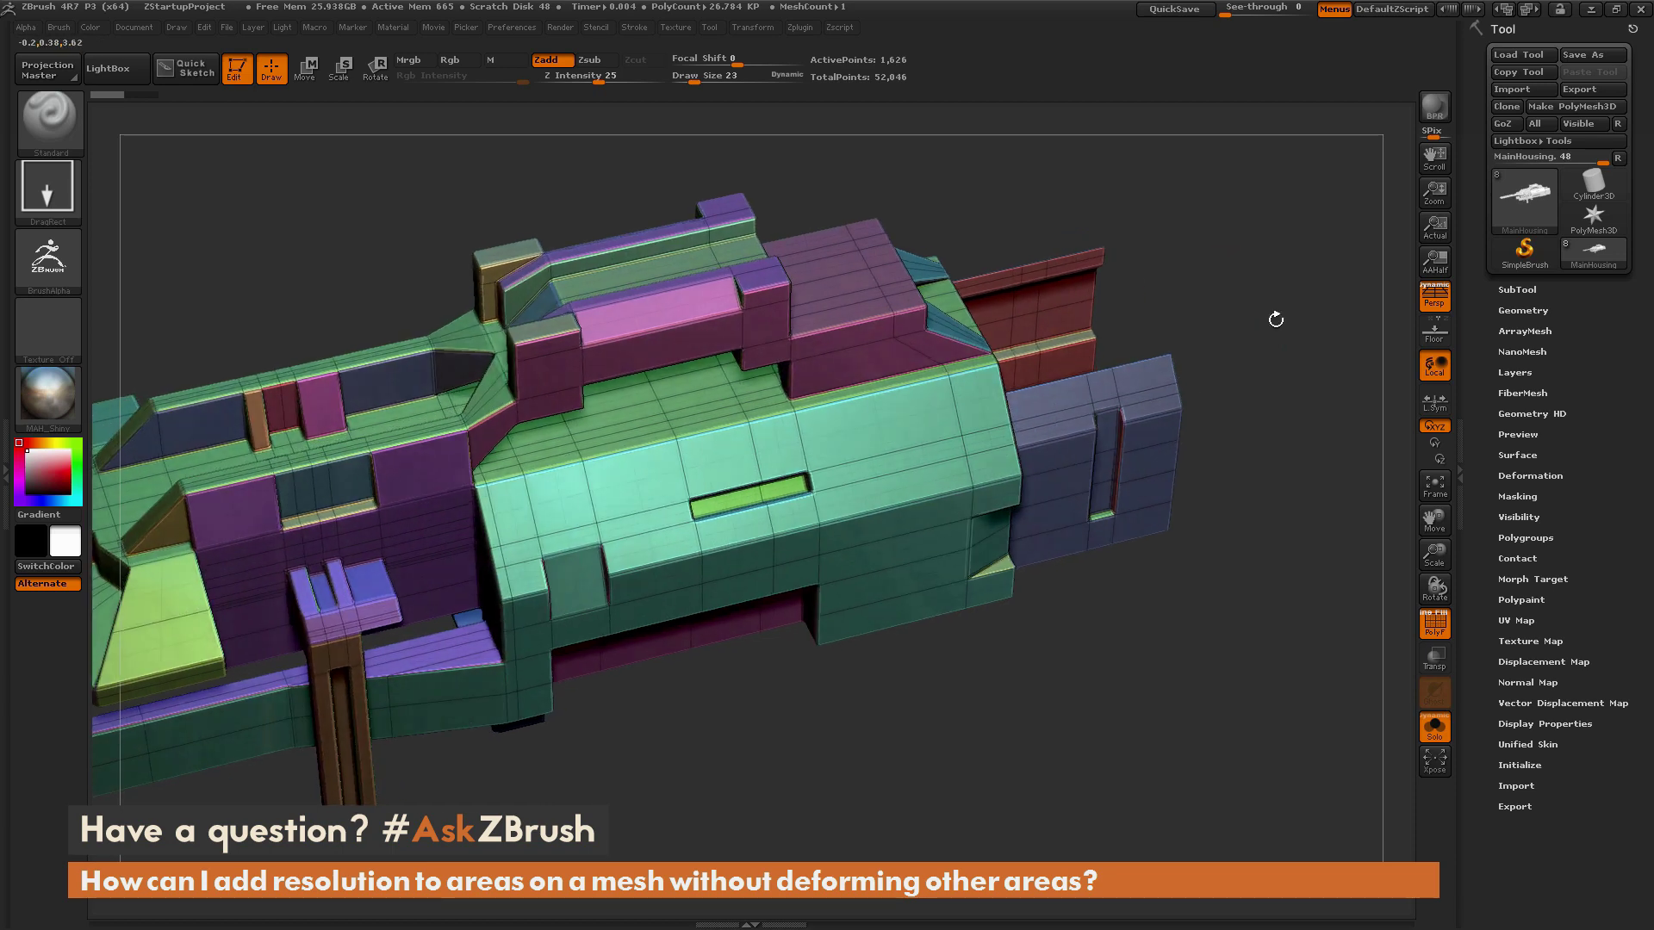
left_click_drag(1259, 614, 1263, 674, "alt")
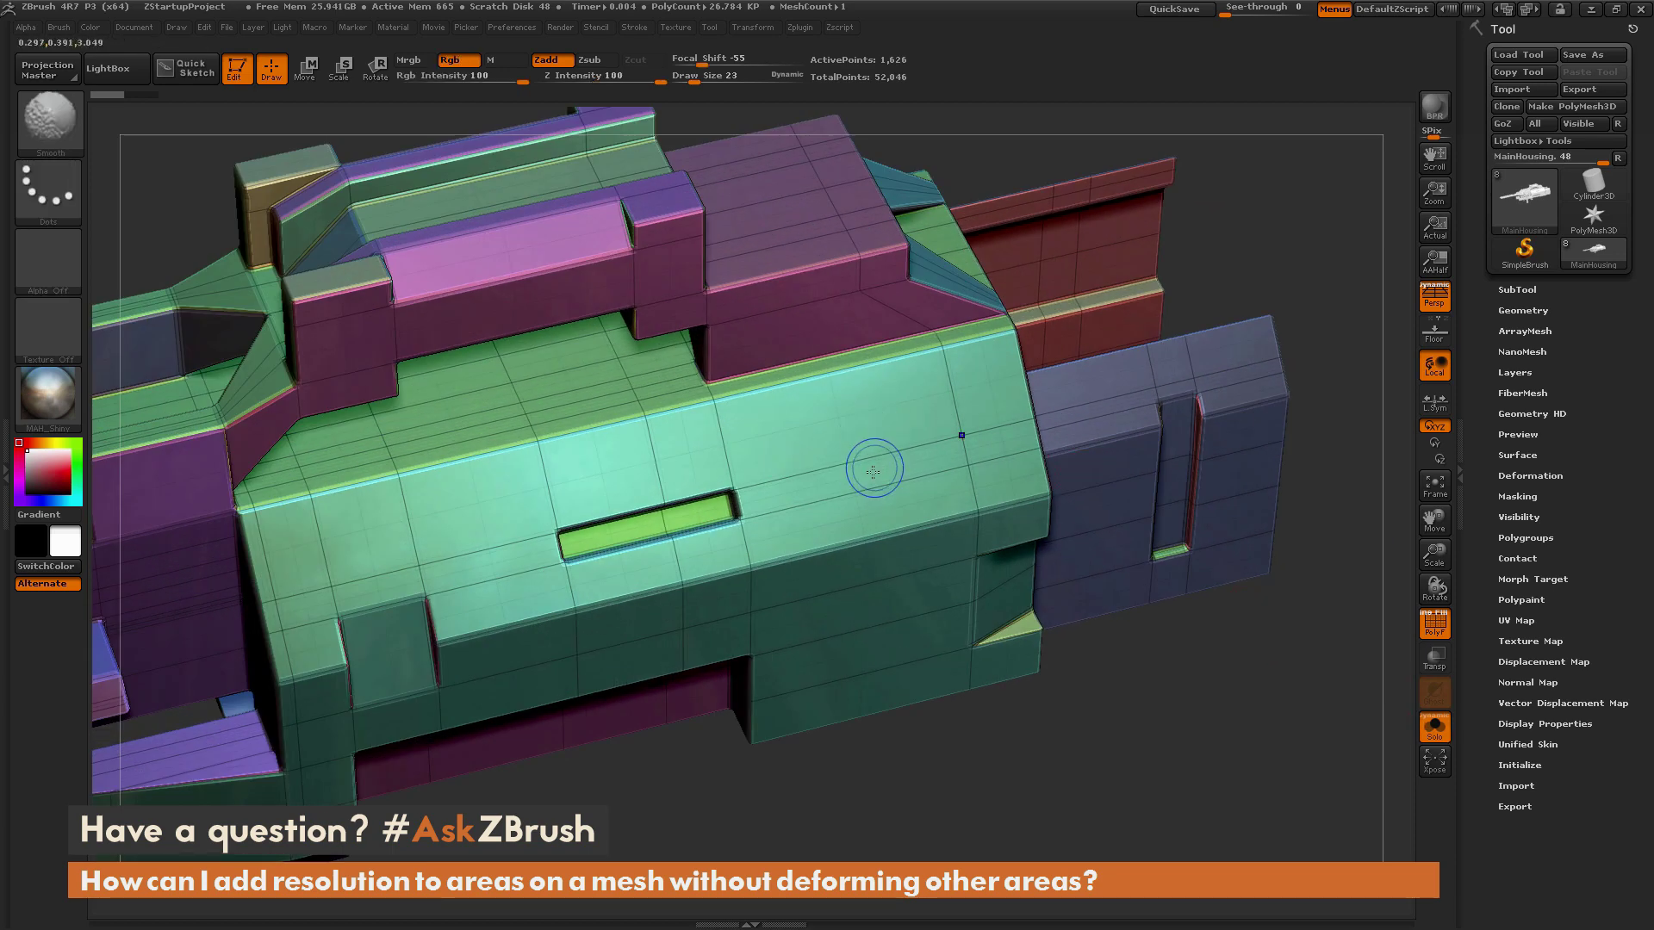
With the dynamic subdivision preview off, give the faces beside the green slot a new polygroup using ZModeler's Polygroup A Single Poly action.
key("shift+d")
key("b")
key("z")
key("m")
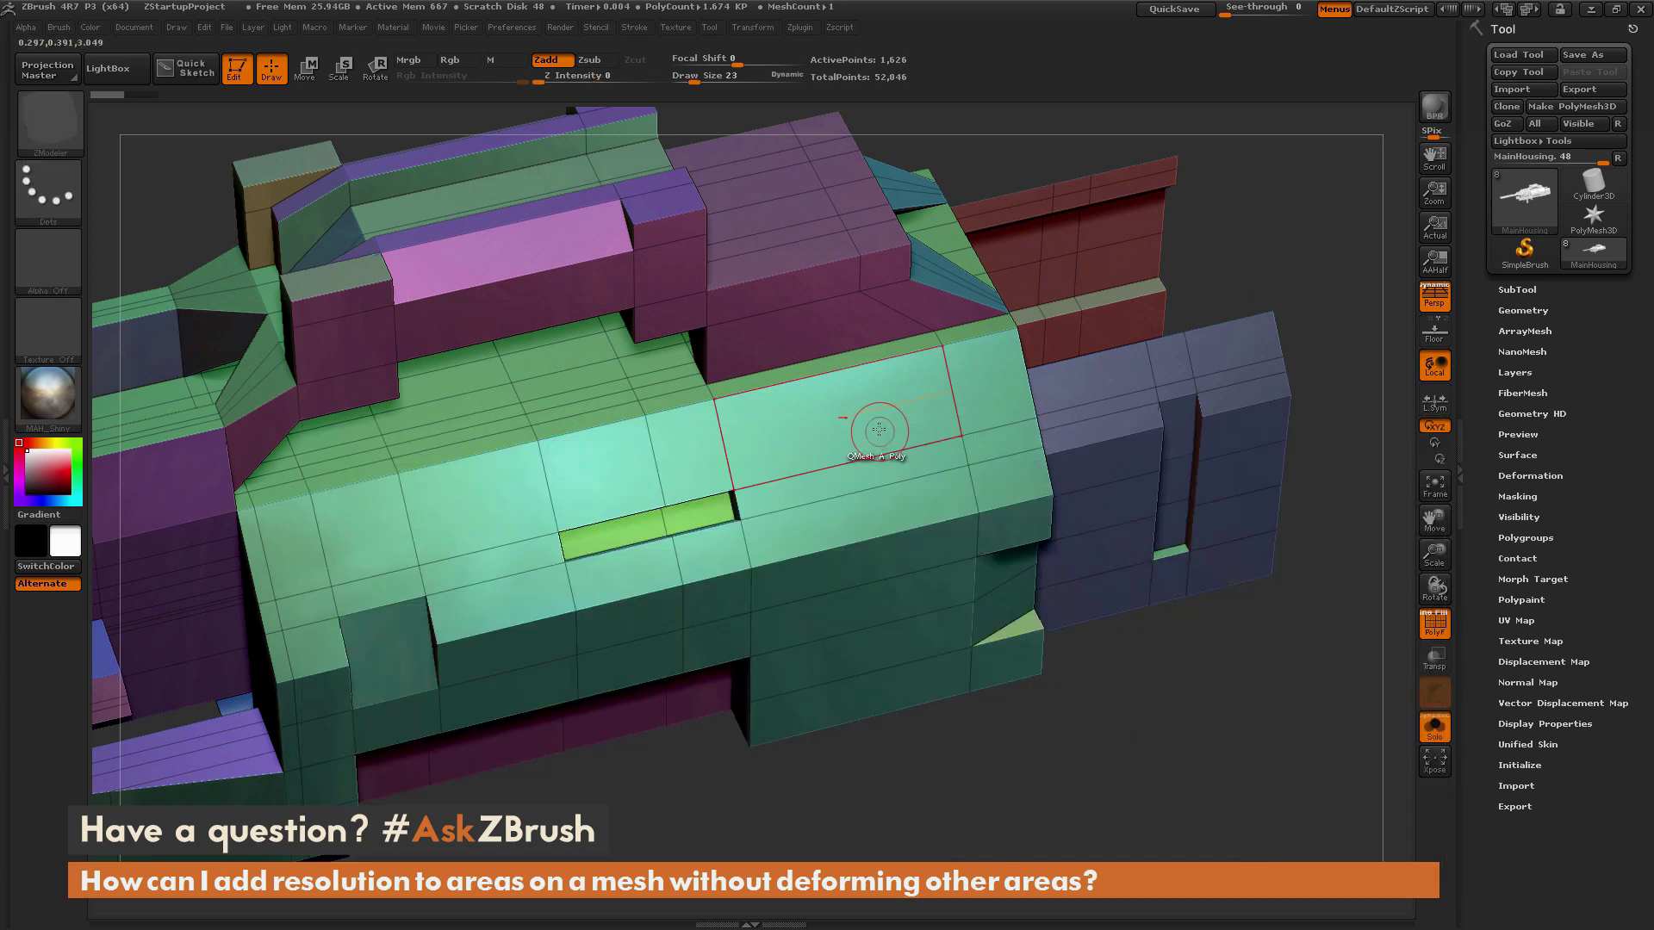
left_click_drag(878, 432, 894, 497)
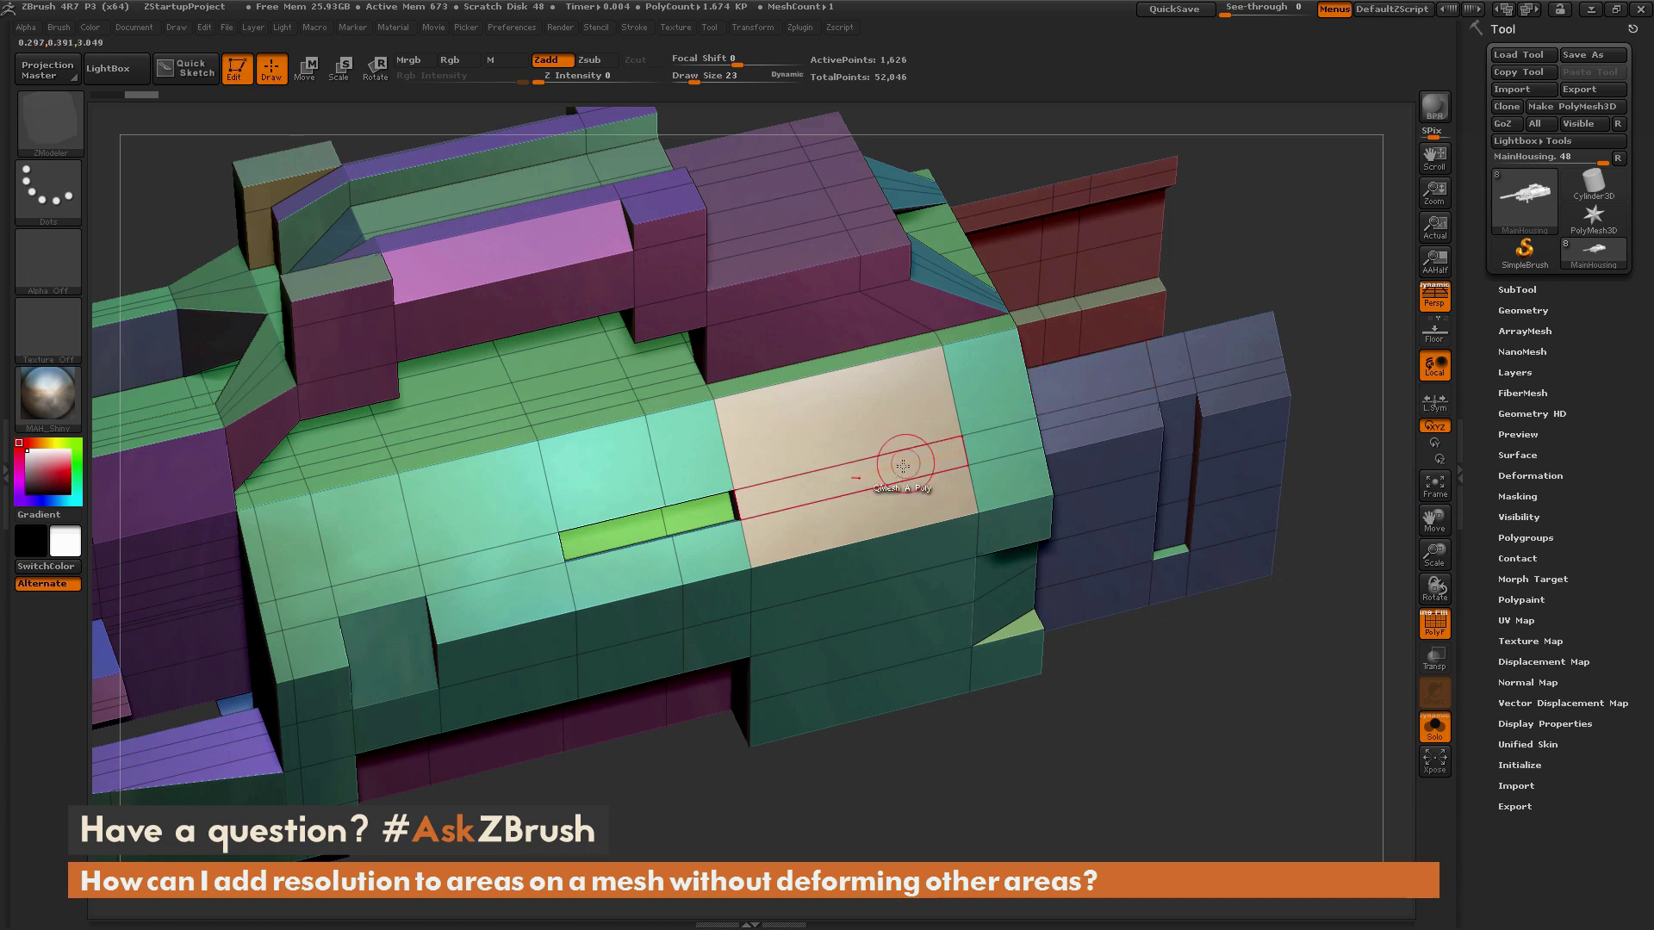
key("space")
left_click(902, 456)
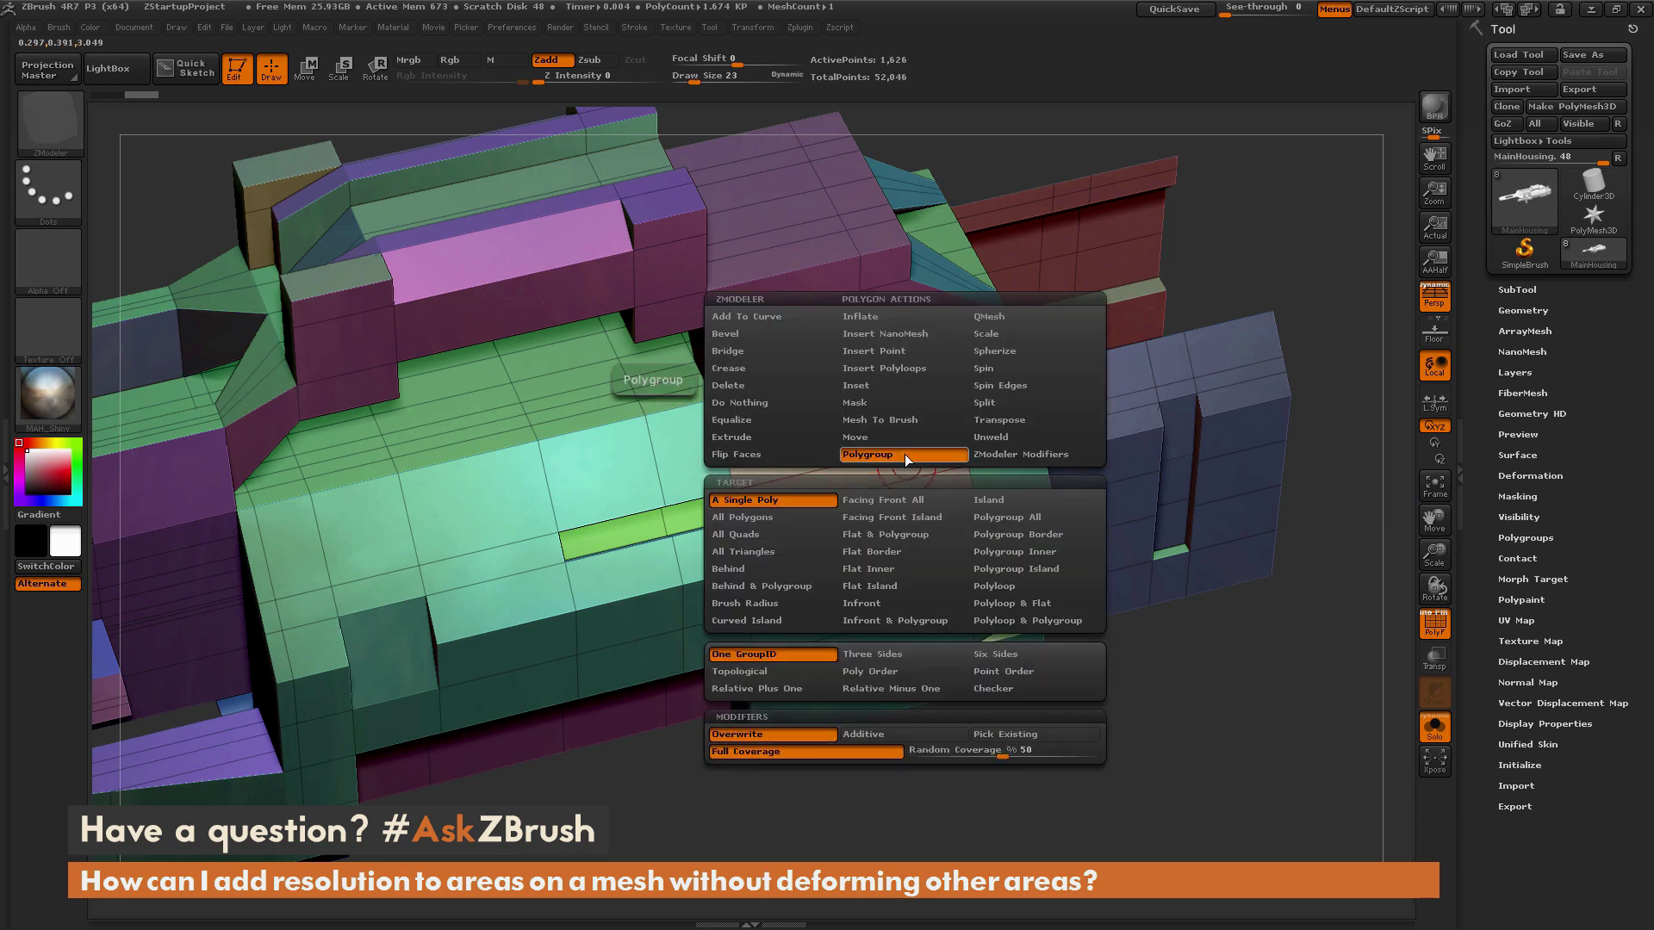
left_click(861, 414)
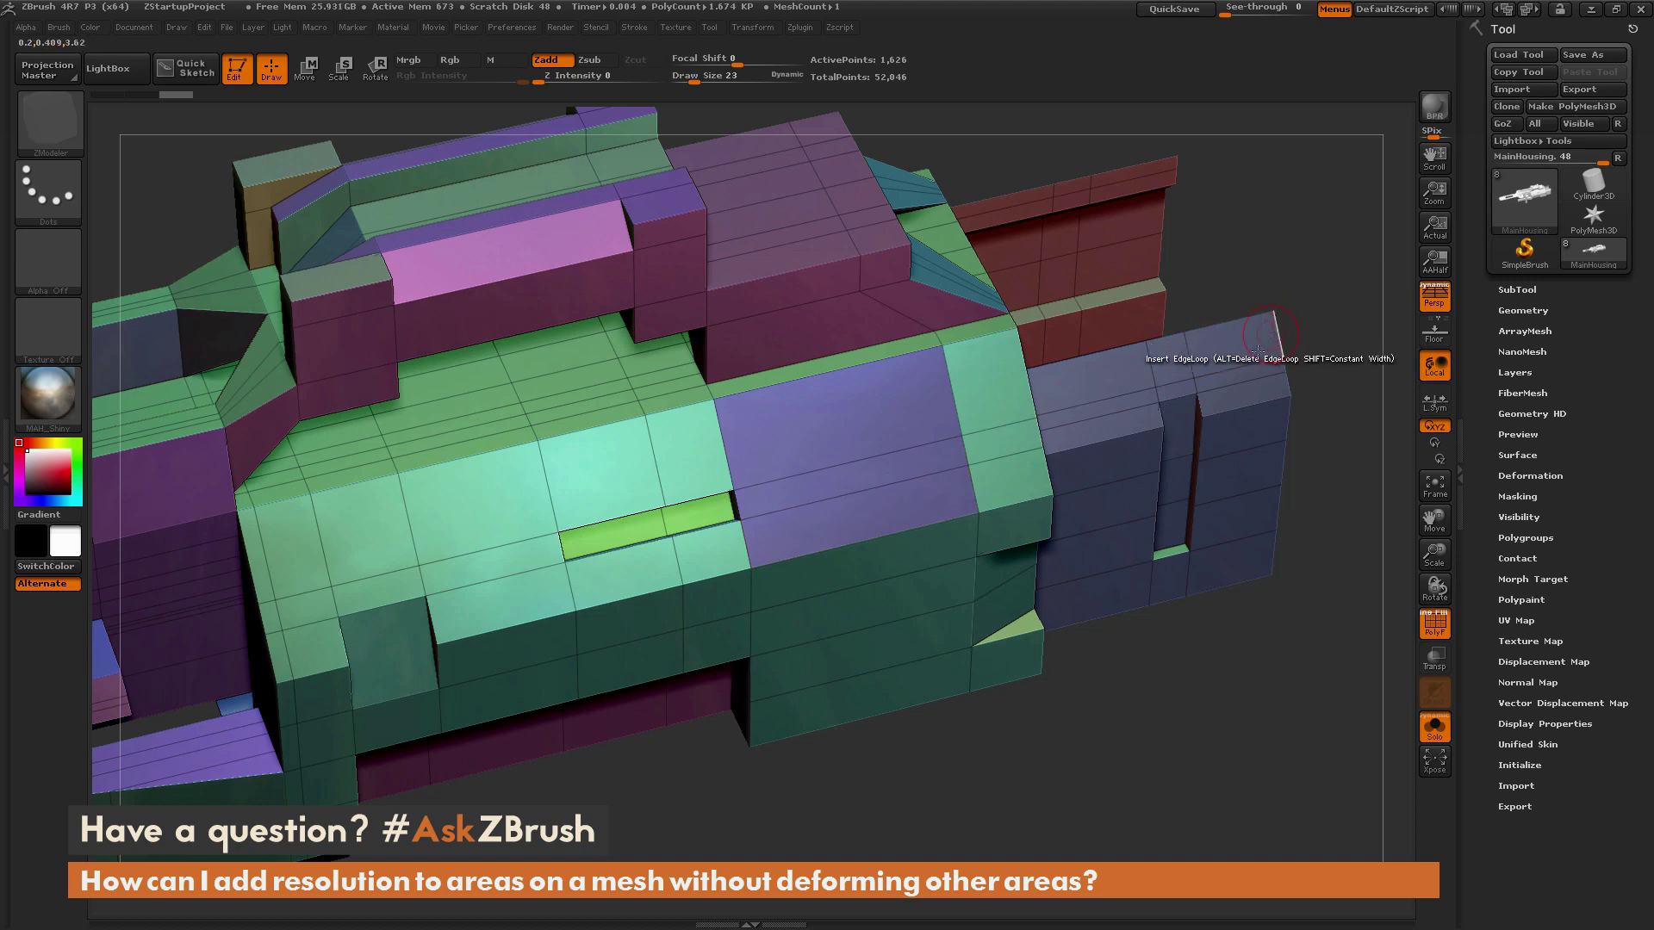
Turn the dynamic subdivision preview back on and apply it to the main housing as real geometry.
left_click_drag(1167, 775, 1204, 765)
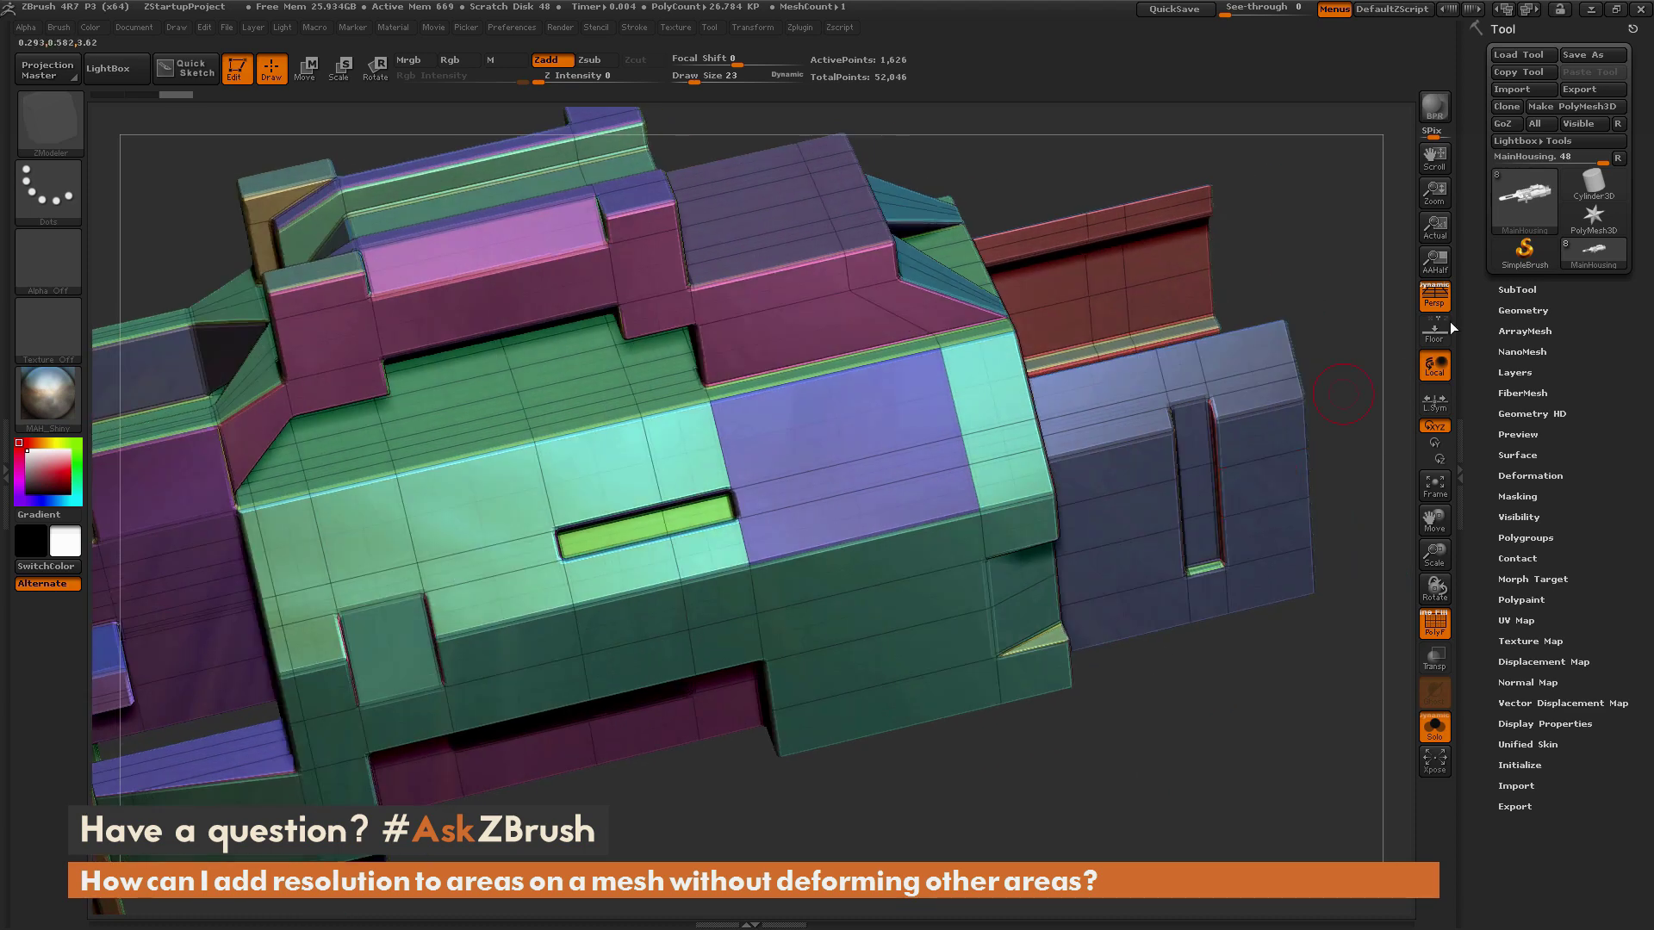
left_click(1522, 310)
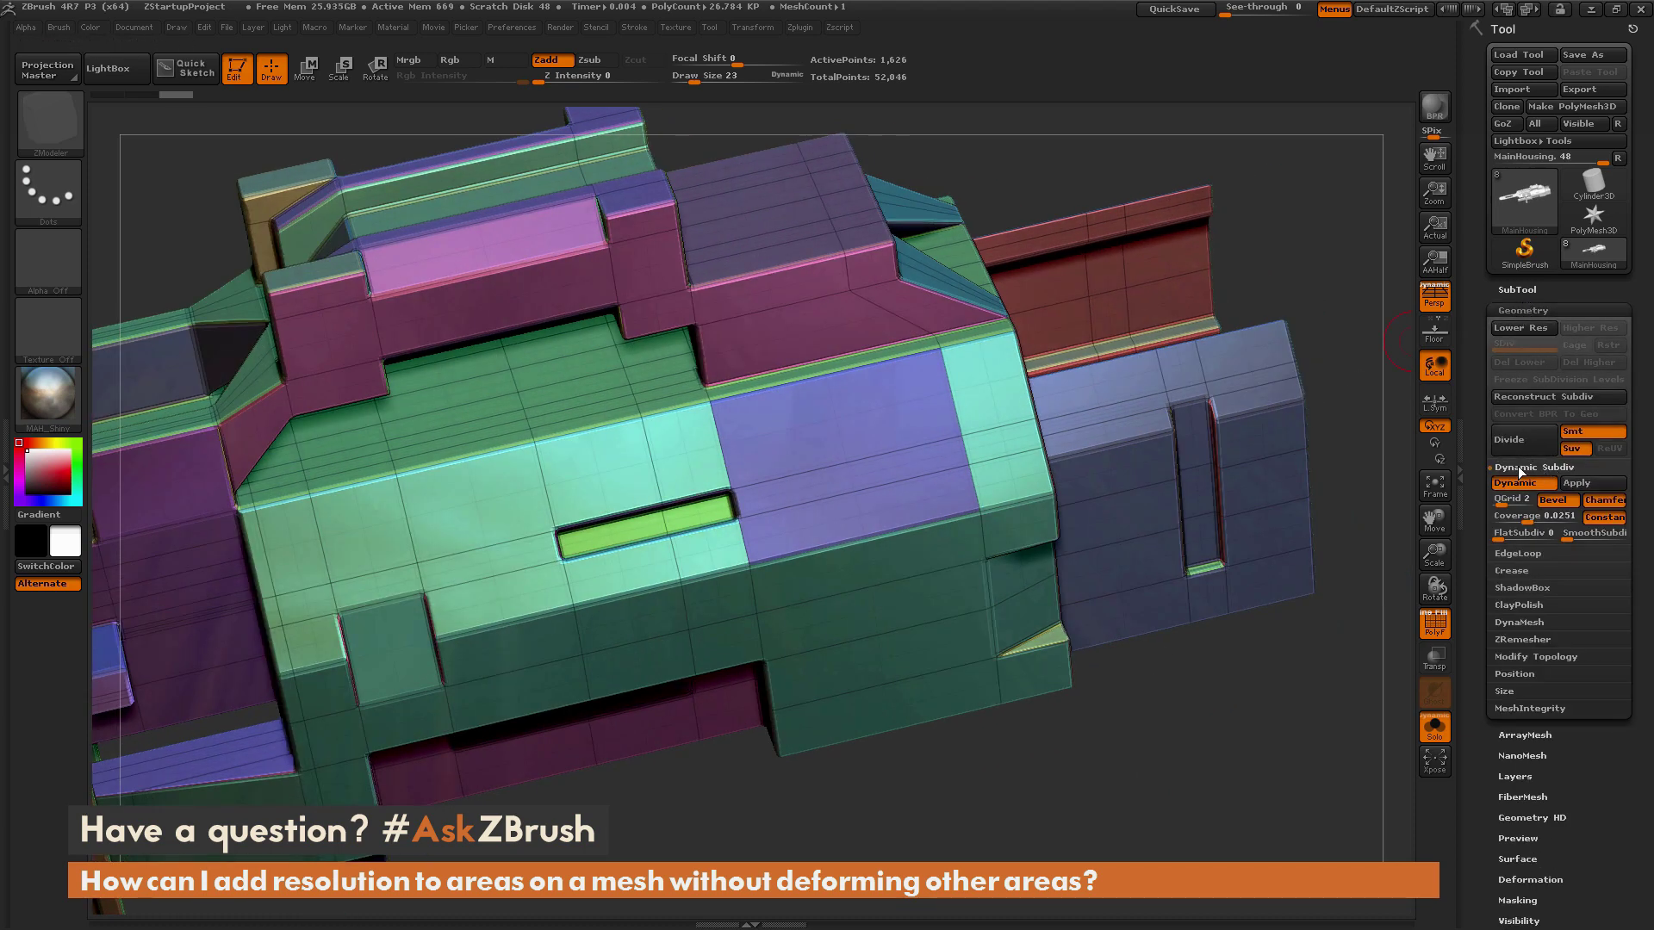
left_click(1583, 483)
left_click_drag(1234, 729, 1351, 585)
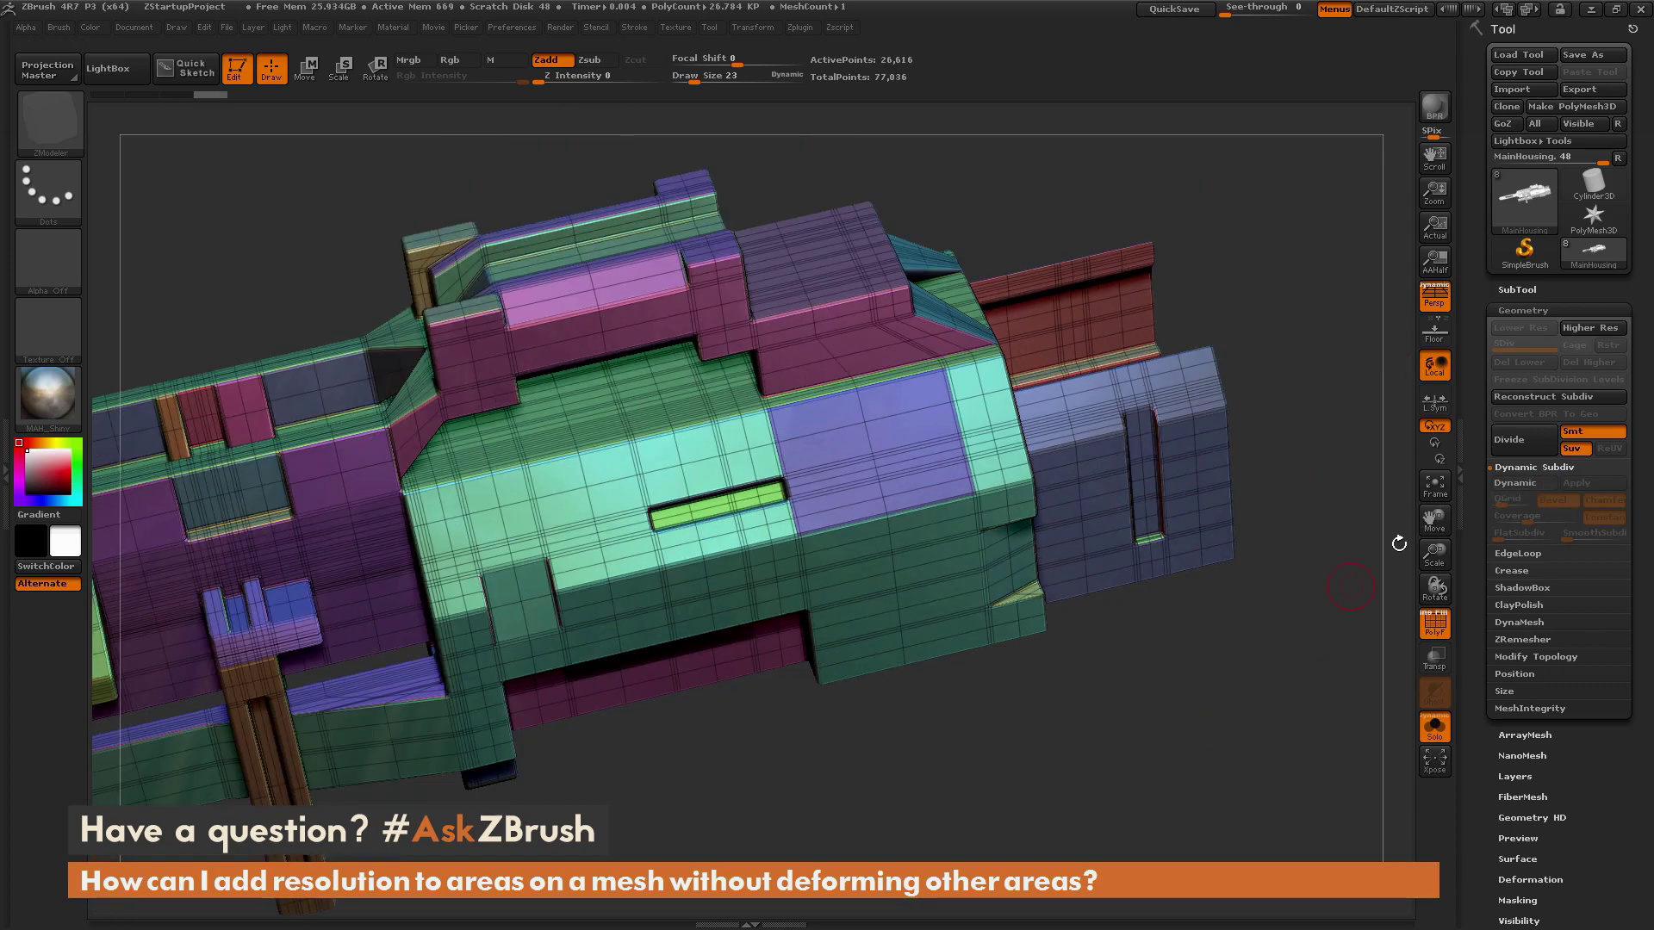
left_click_drag(1249, 670, 1278, 413)
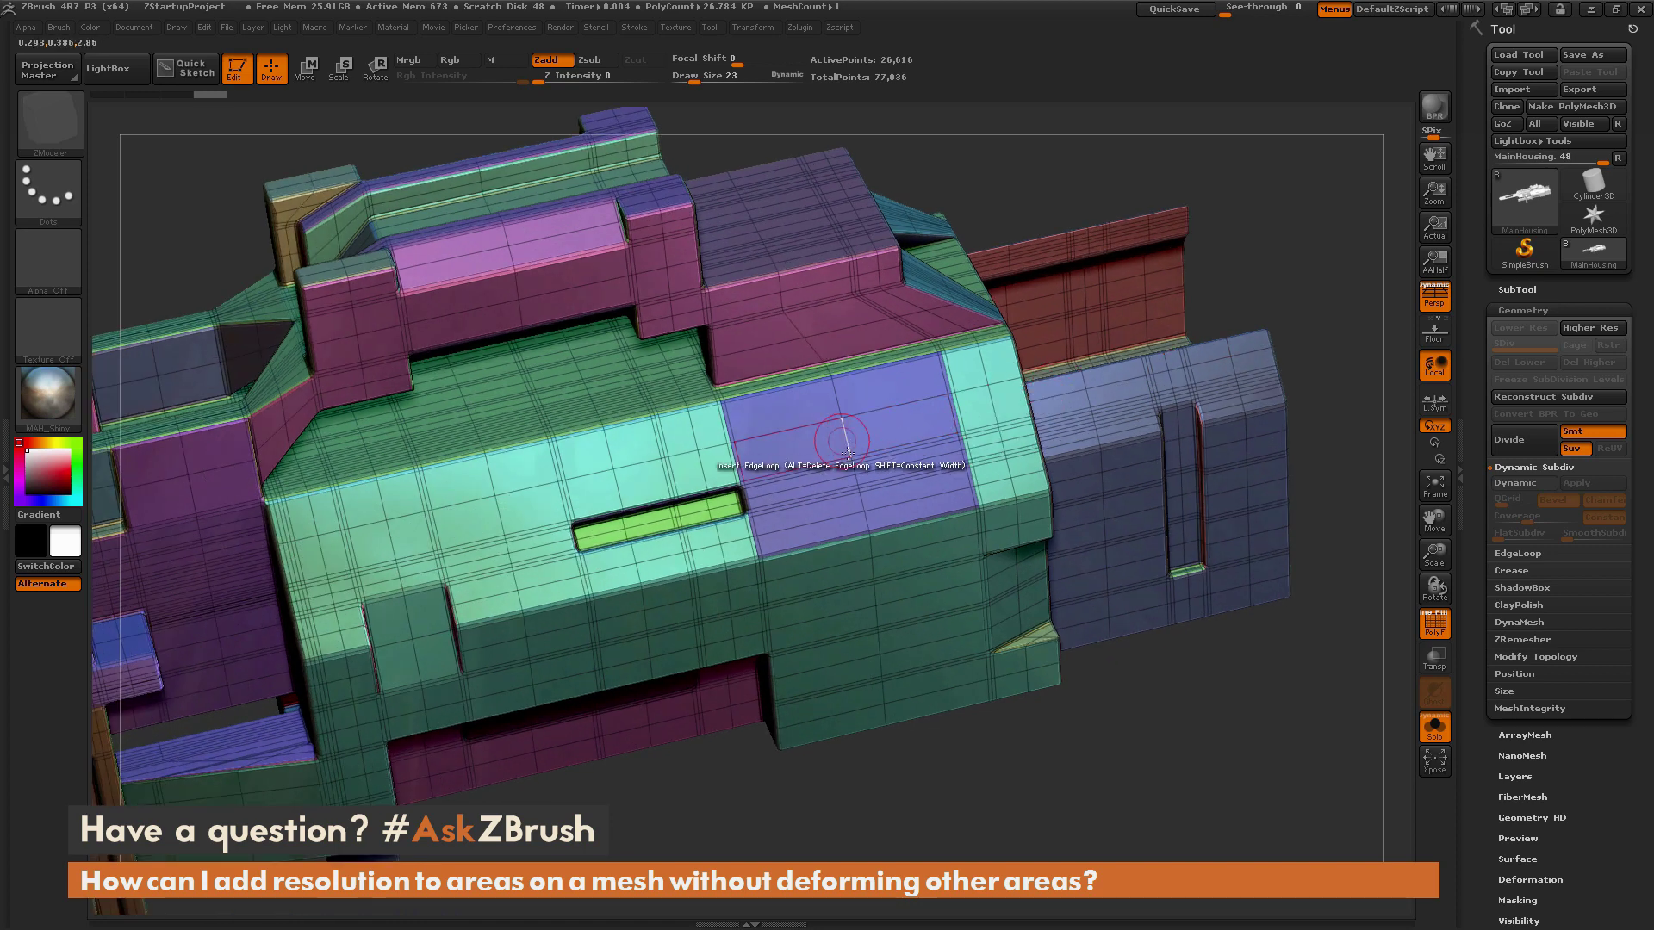
Isolate the new purple polygroup beside the slot so that only its faces are visible.
key("ctrl+shift")
mouse_move(96, 148)
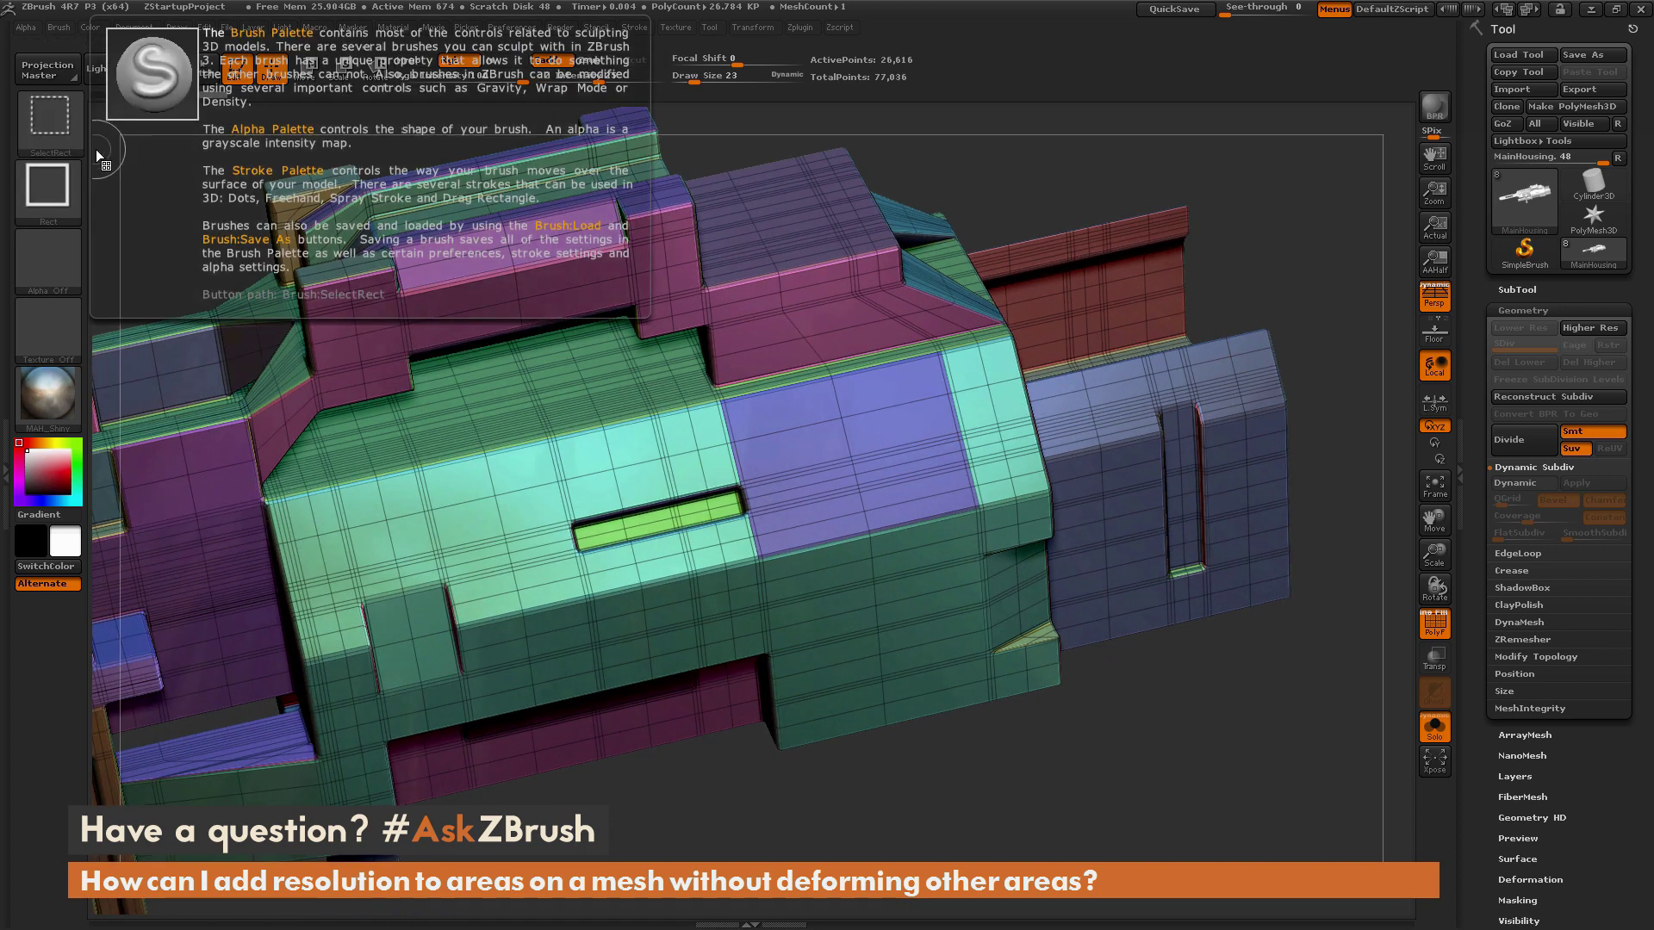
left_click(851, 459, "ctrl+shift")
left_click_drag(1209, 369, 1249, 385)
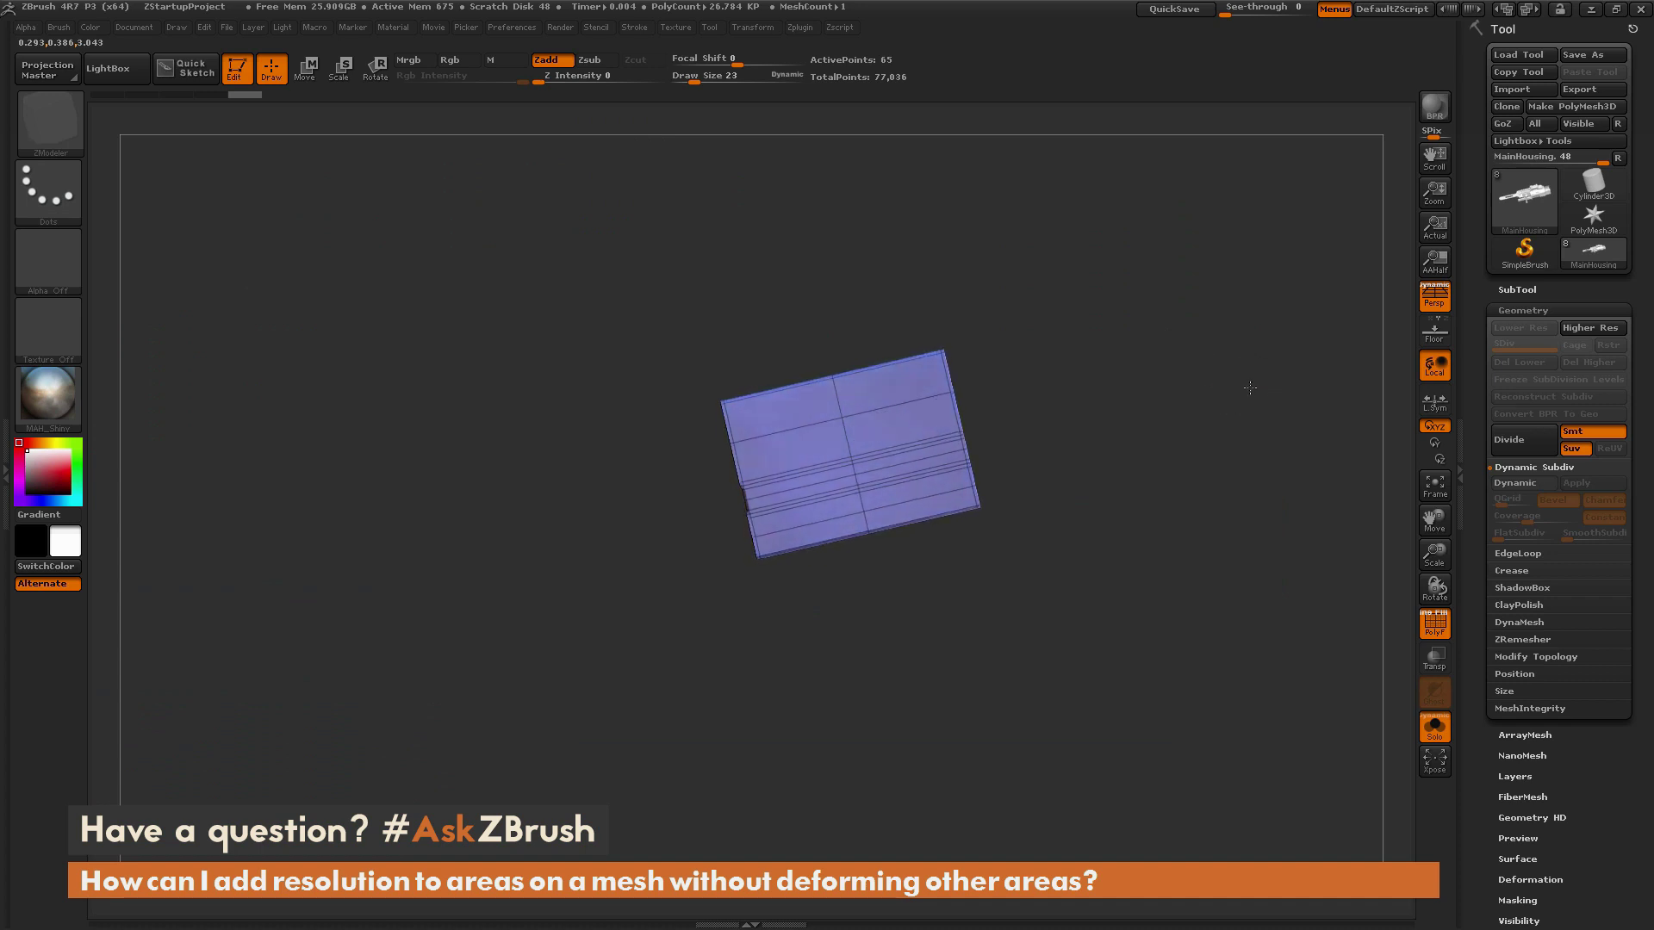
left_click_drag(1236, 479, 1189, 565)
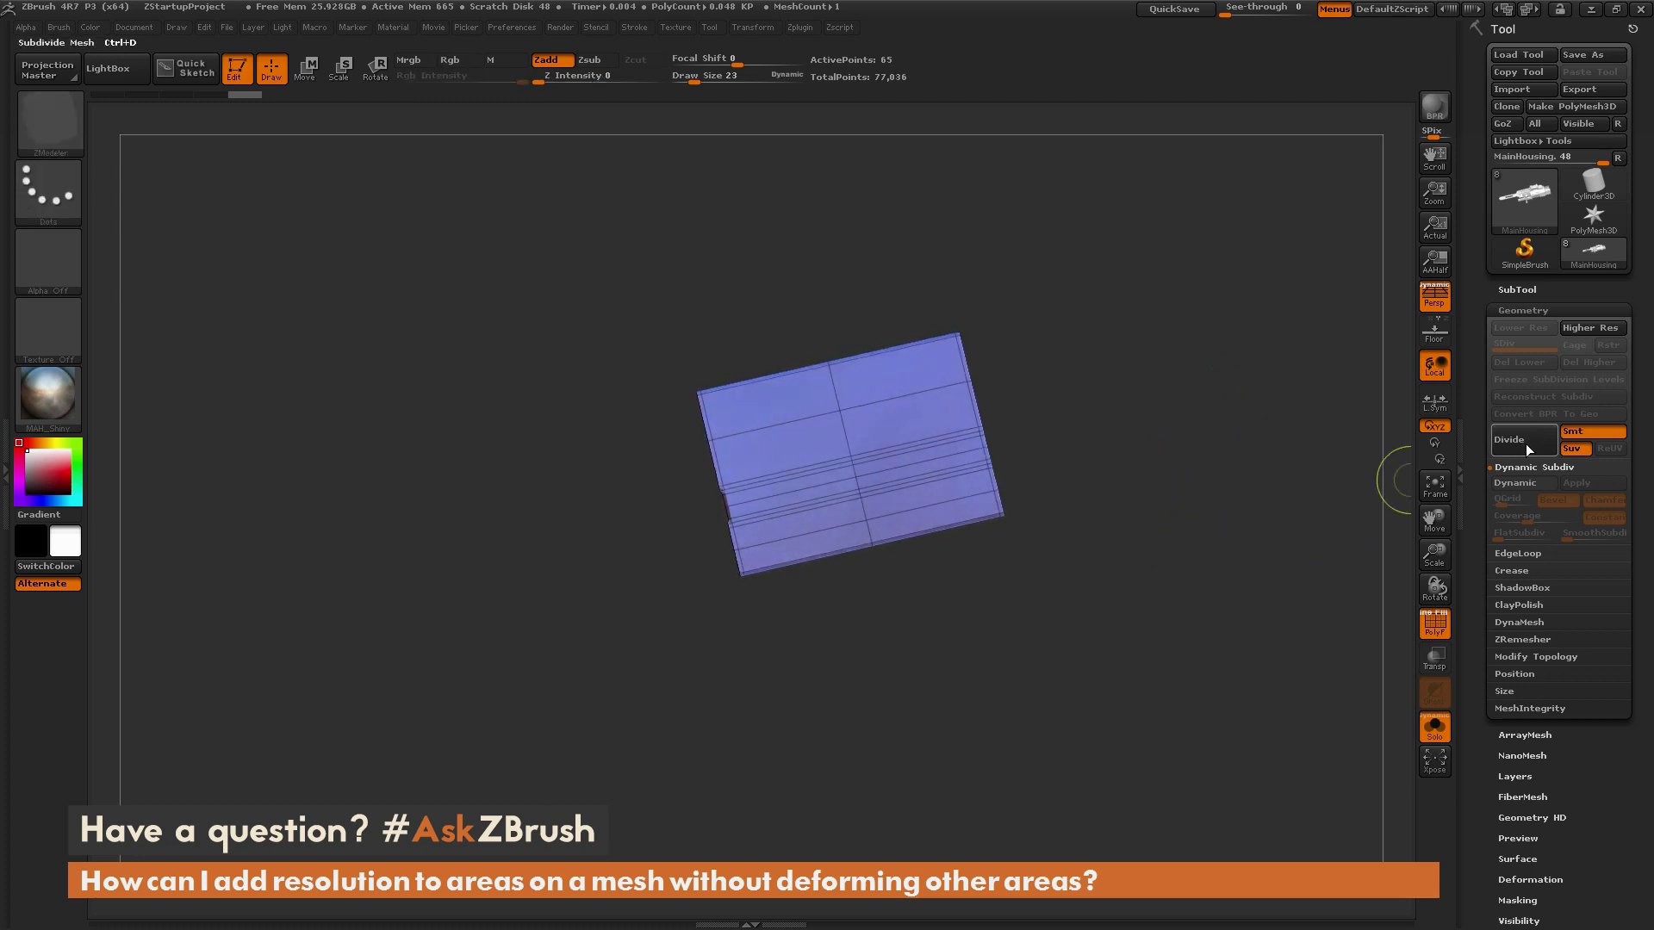
Subdivide the isolated purple panel once and unhide the rest of the housing.
key("ctrl")
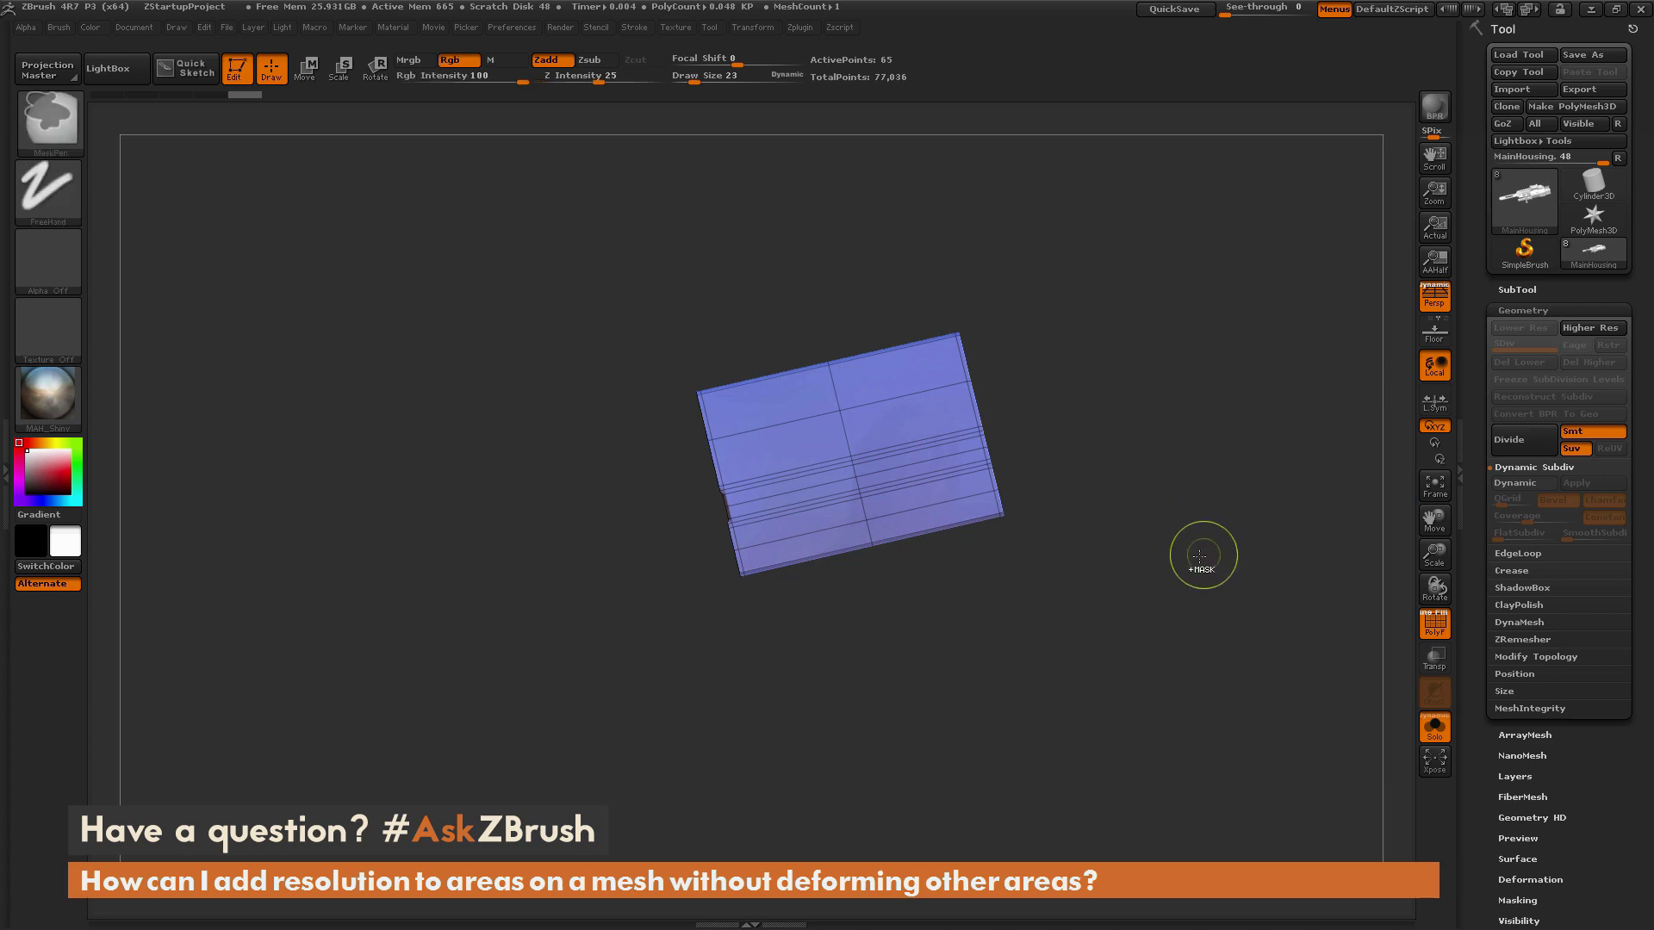
left_click(1181, 561, "ctrl+shift")
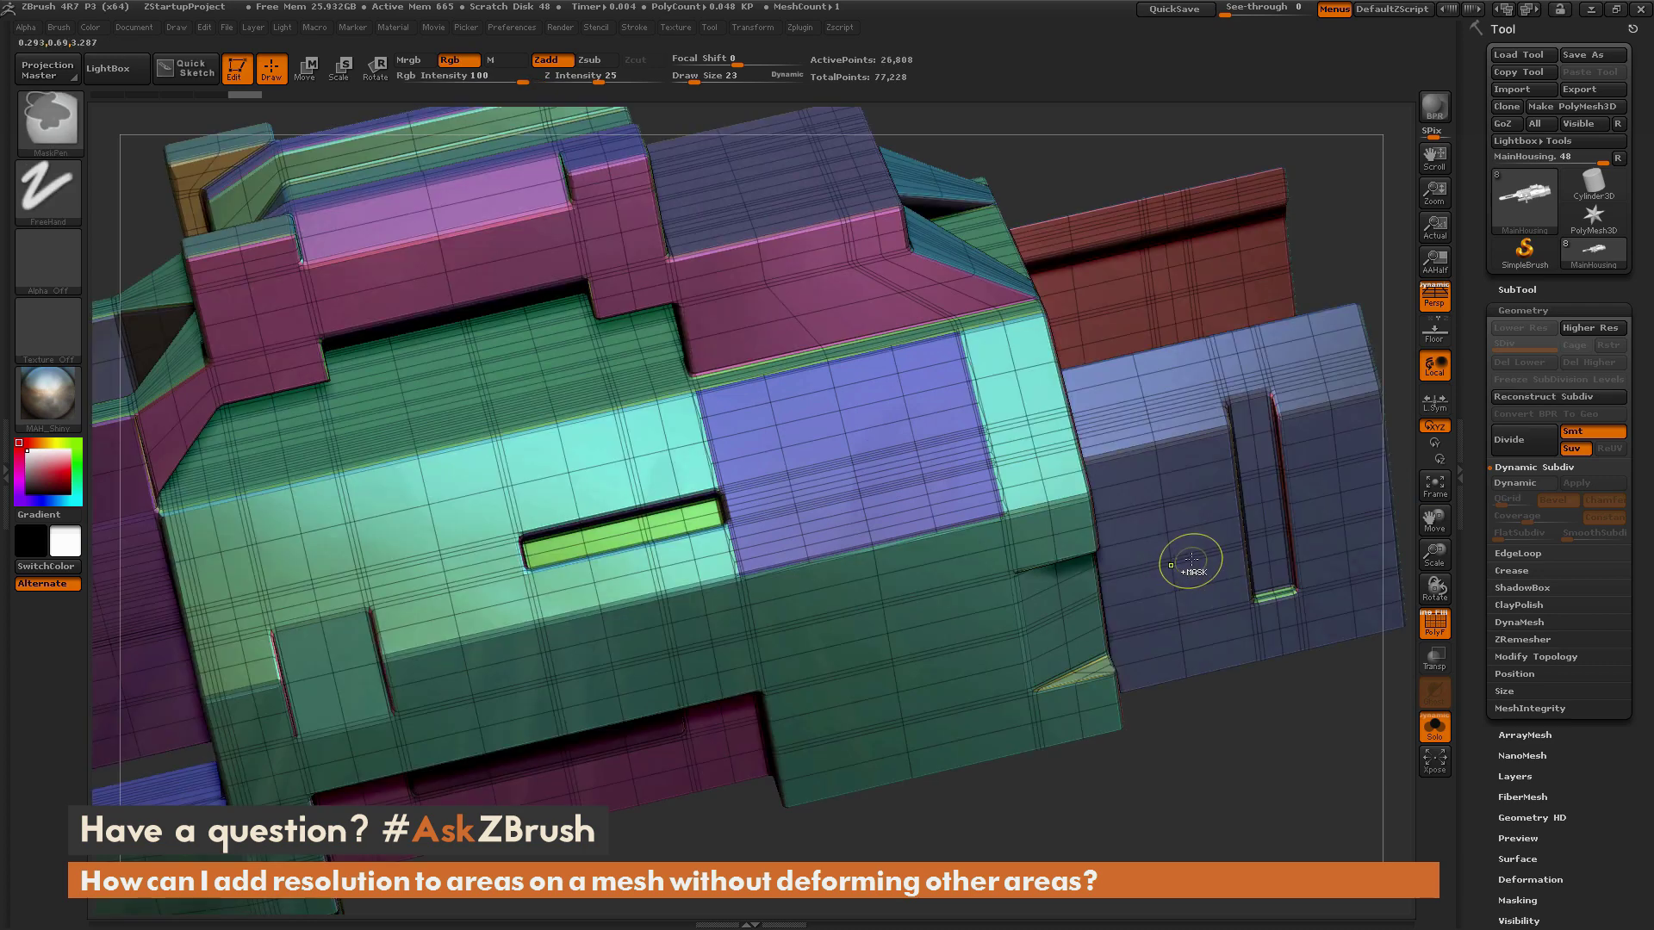
Isolate and subdivide the purple polygroup three more times, unhiding the rest of the housing after each division.
right_click_drag(1192, 225, 1145, 345, "ctrl")
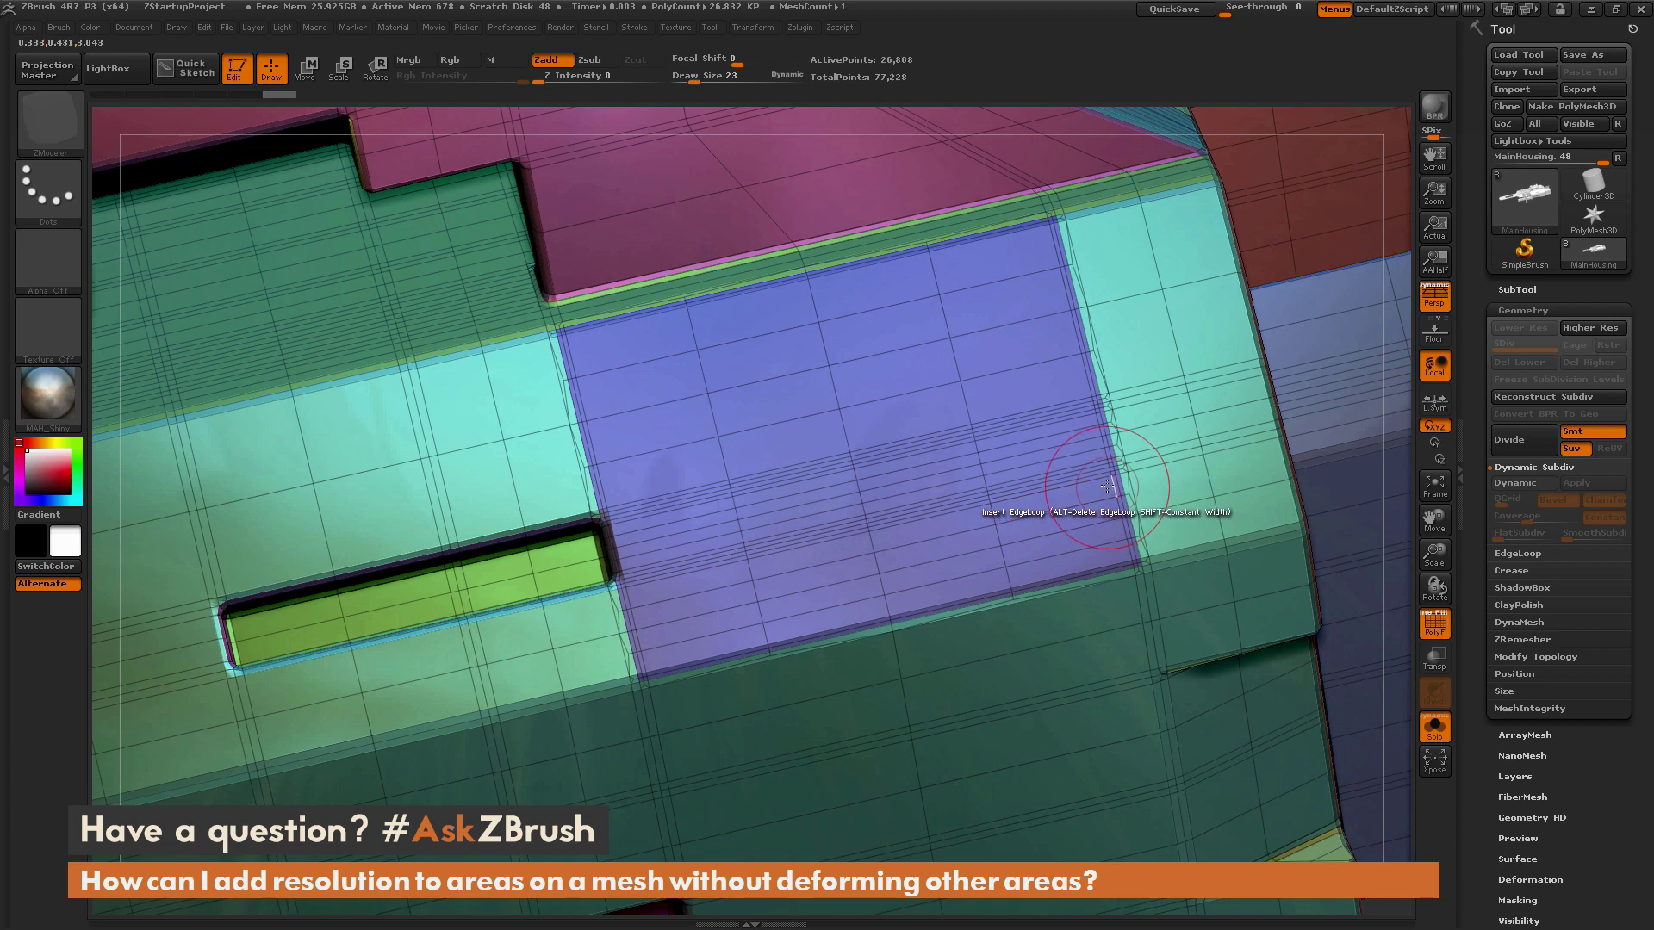
left_click_drag(1367, 358, 1369, 323)
left_click(1111, 379, "ctrl+shift")
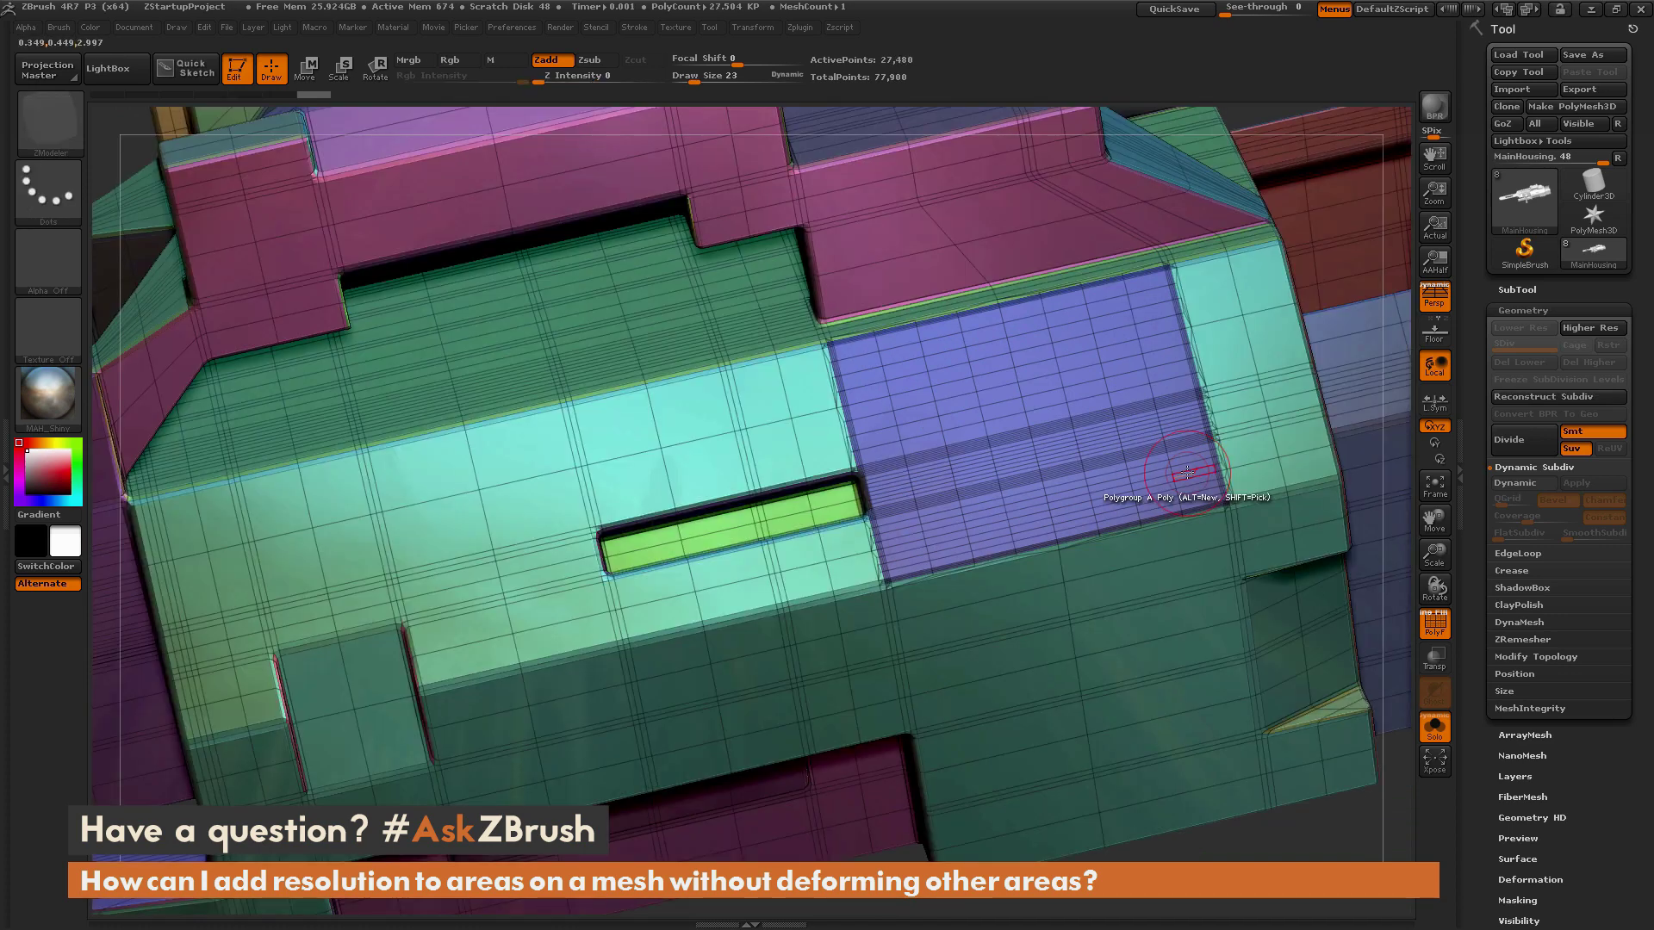
left_click(1116, 423, "ctrl+shift")
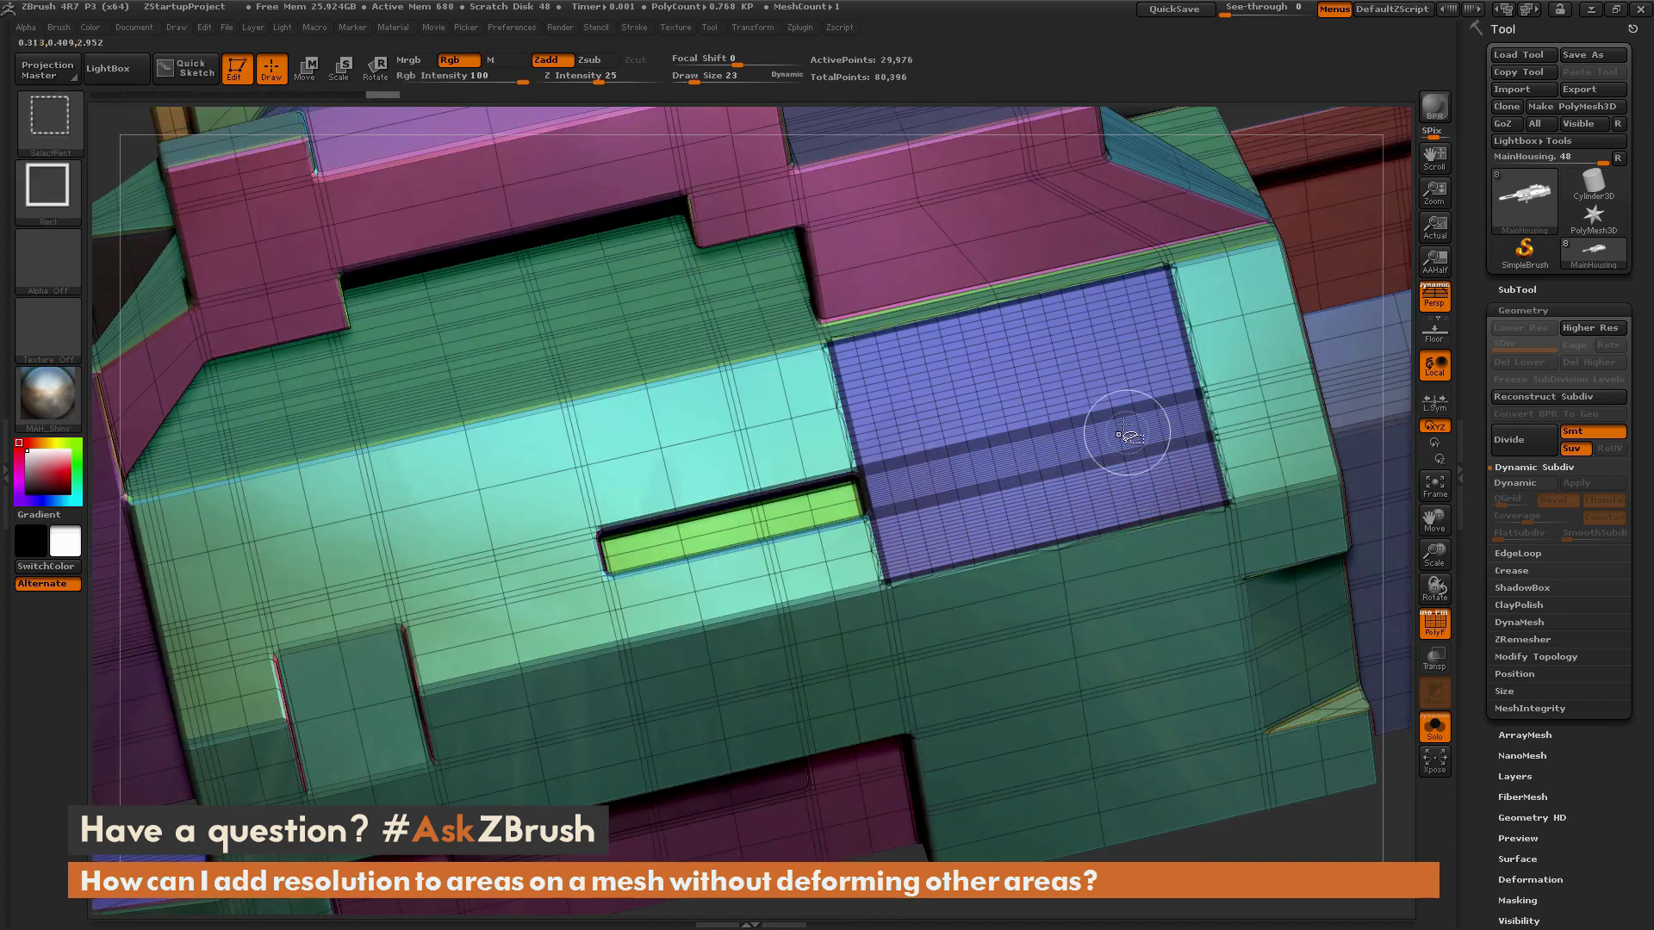
left_click(1132, 461, "ctrl+shift")
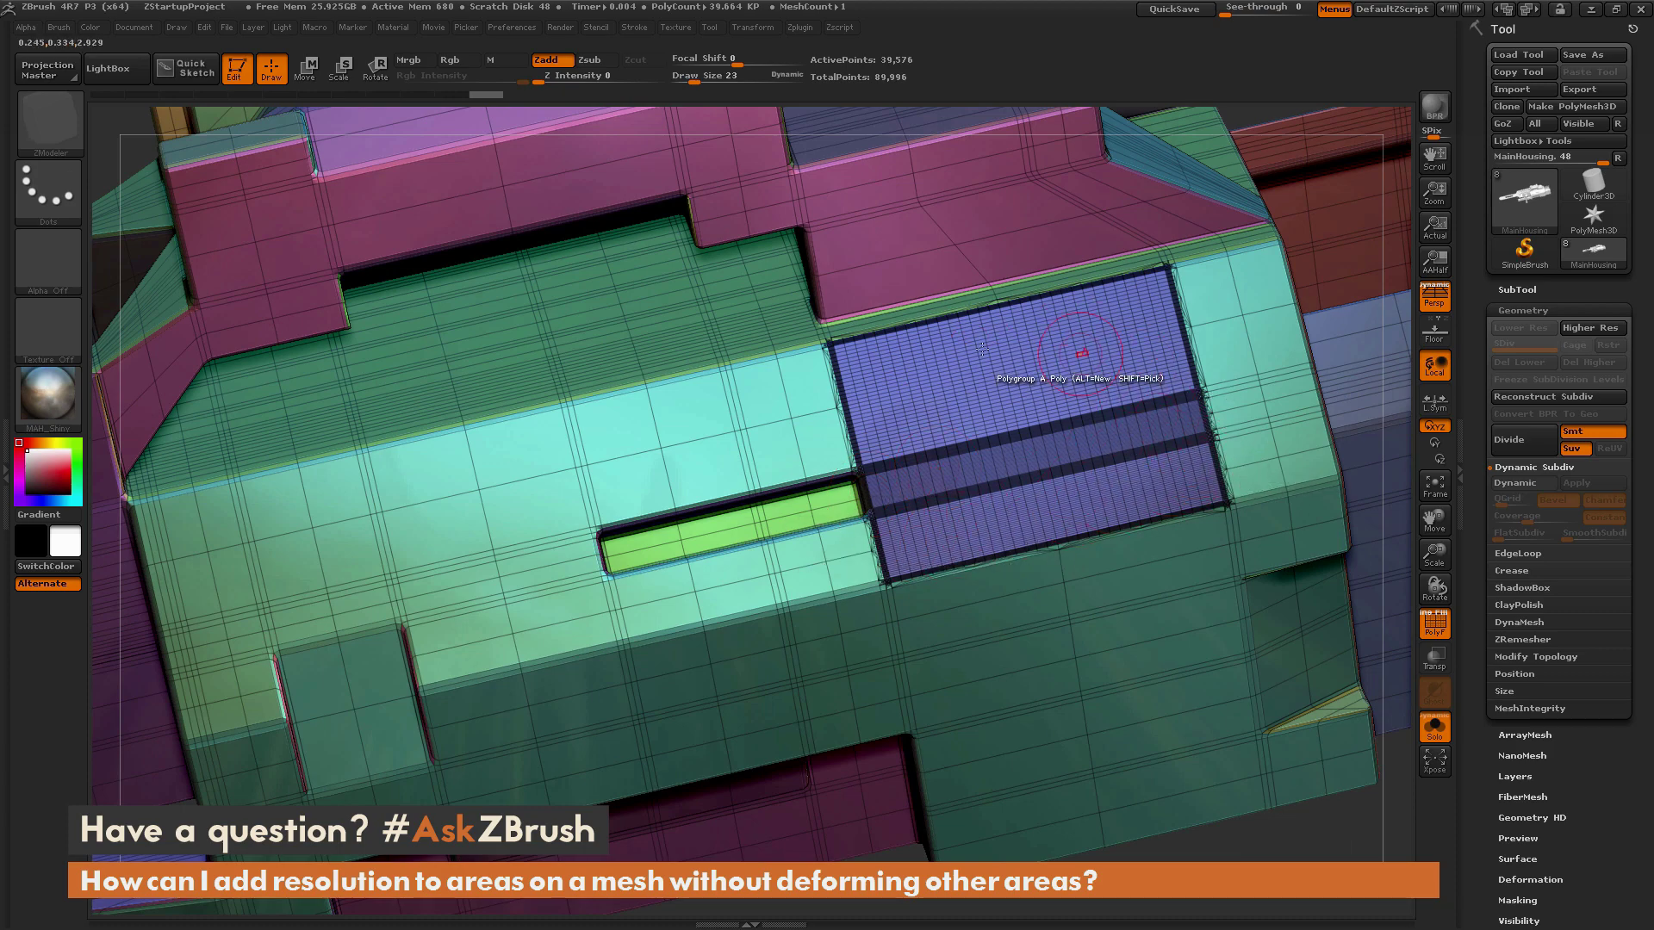
Inspect the surface around the subdivided panel with the polyframe hidden and shown, checking how the panel edges meet the surrounding geometry.
left_click_drag(1265, 839, 1163, 775, "alt")
left_click(1435, 622)
mouse_move(1263, 761)
left_mouse_down()
mouse_move(1235, 759)
mouse_move(1289, 720)
mouse_move(1251, 767)
mouse_move(1276, 726)
mouse_move(1265, 767)
mouse_move(1217, 698)
left_mouse_up()
left_click(1433, 638)
left_click_drag(1212, 759, 1205, 840, "alt")
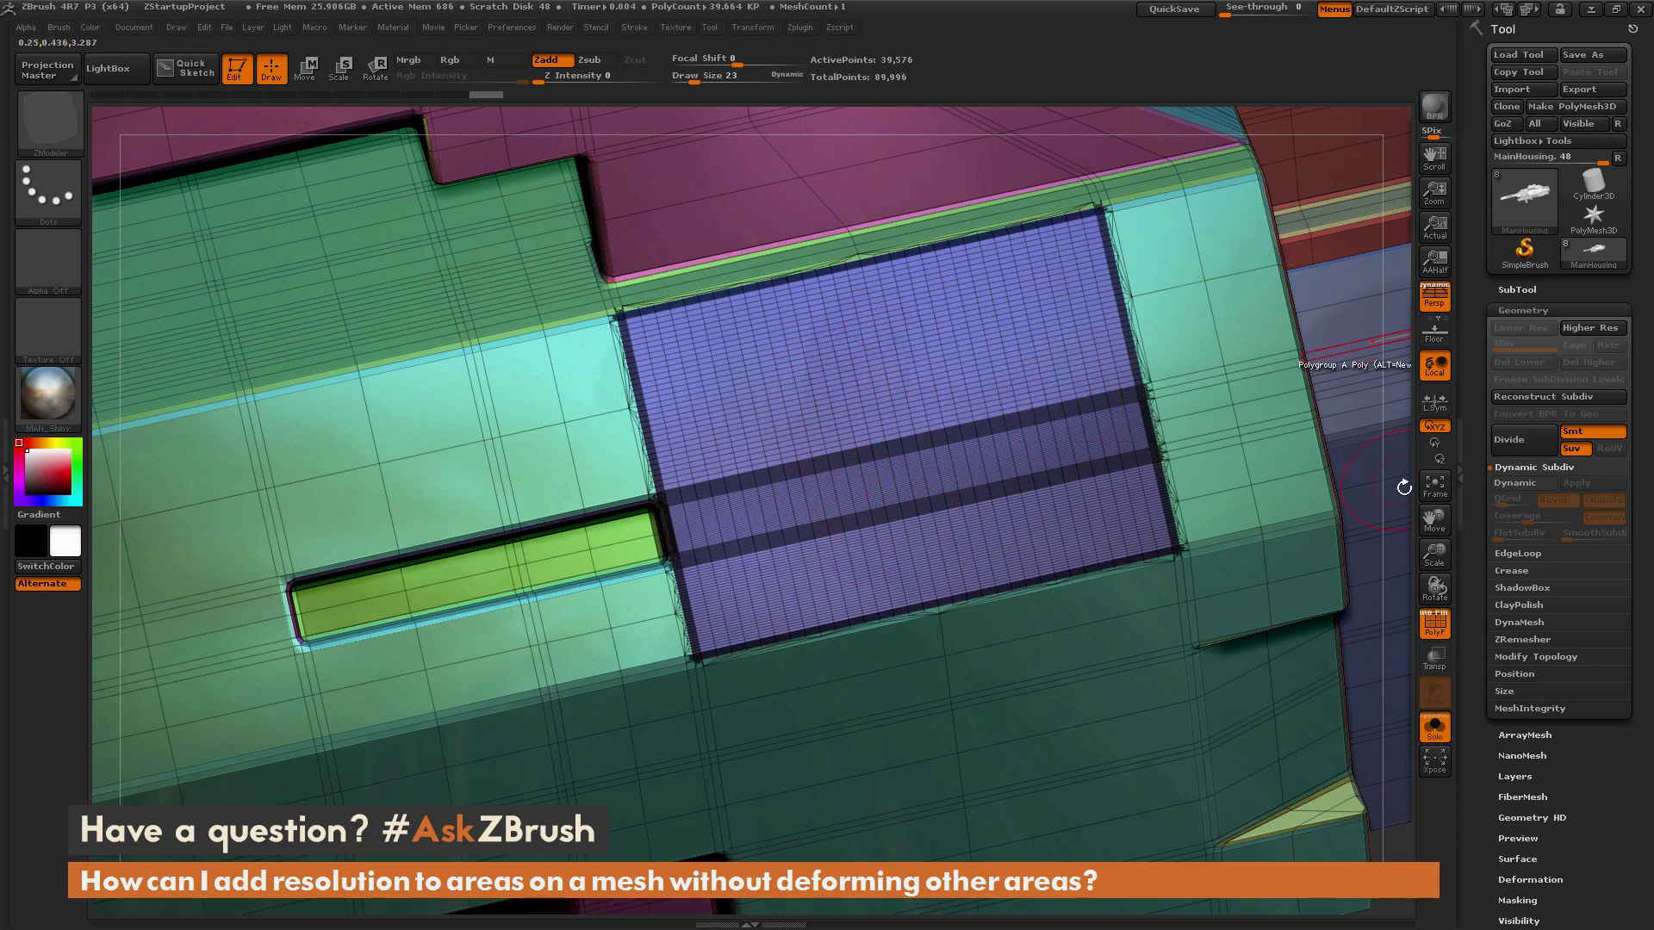
left_click_drag(1401, 477, 1386, 417, "alt")
left_click_drag(1387, 575, 1198, 558, "alt")
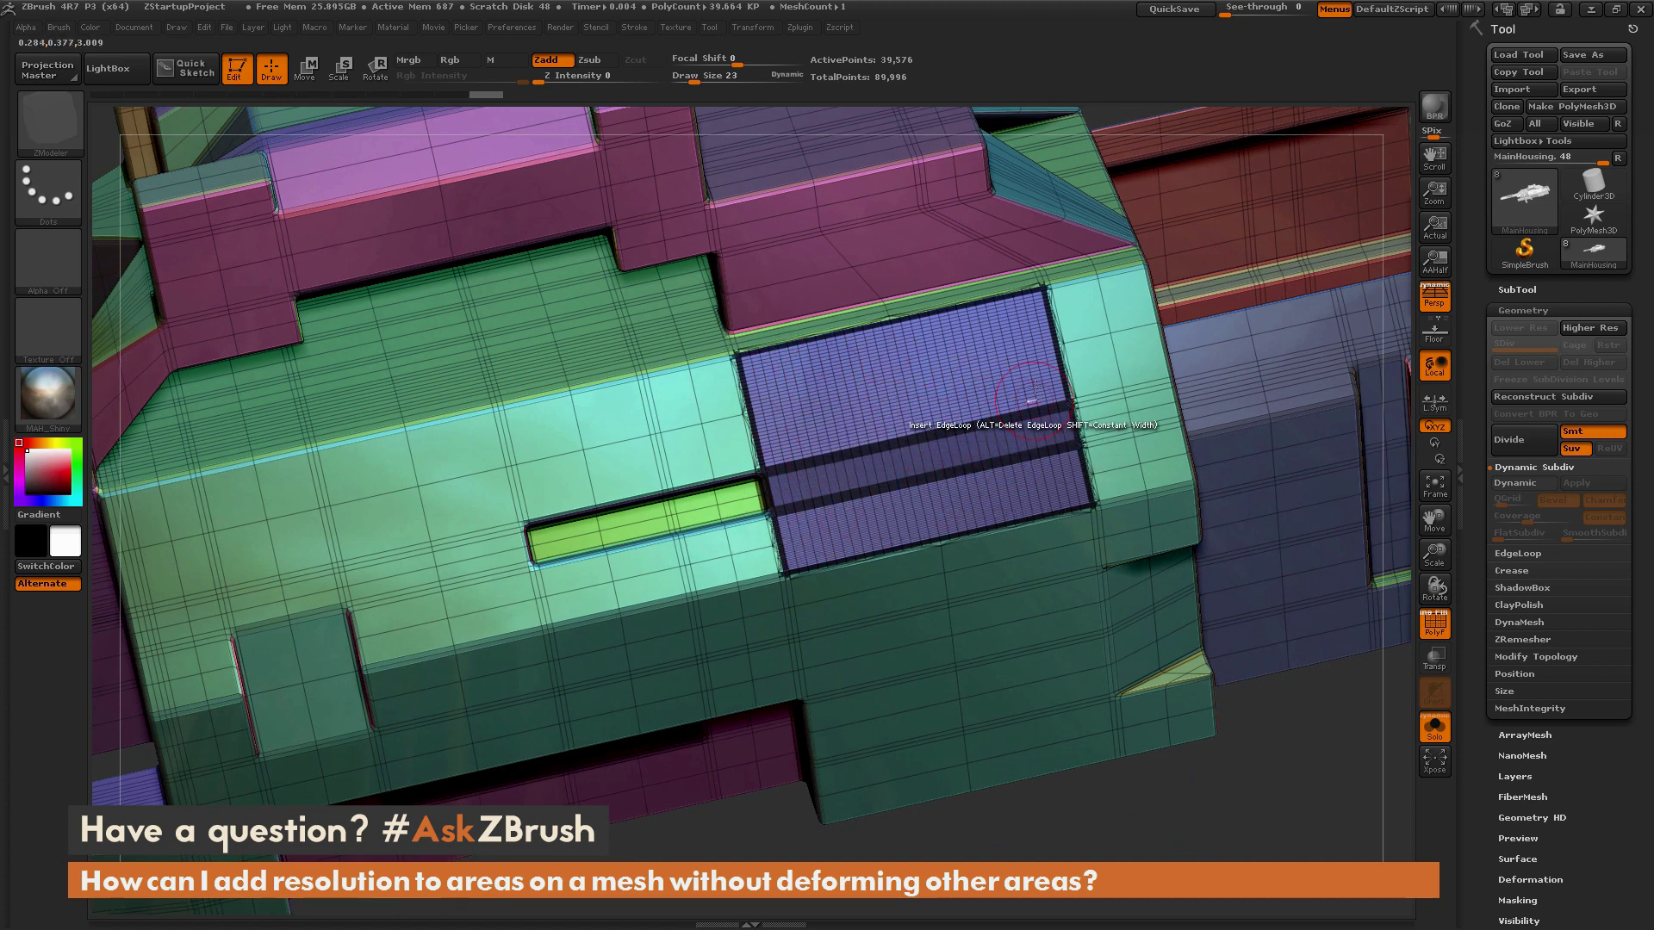
Isolate the purple panel and ZRemesh it with a Target Polygons Count of 15 and FreezeBorder enabled.
left_click(923, 418, "ctrl+shift")
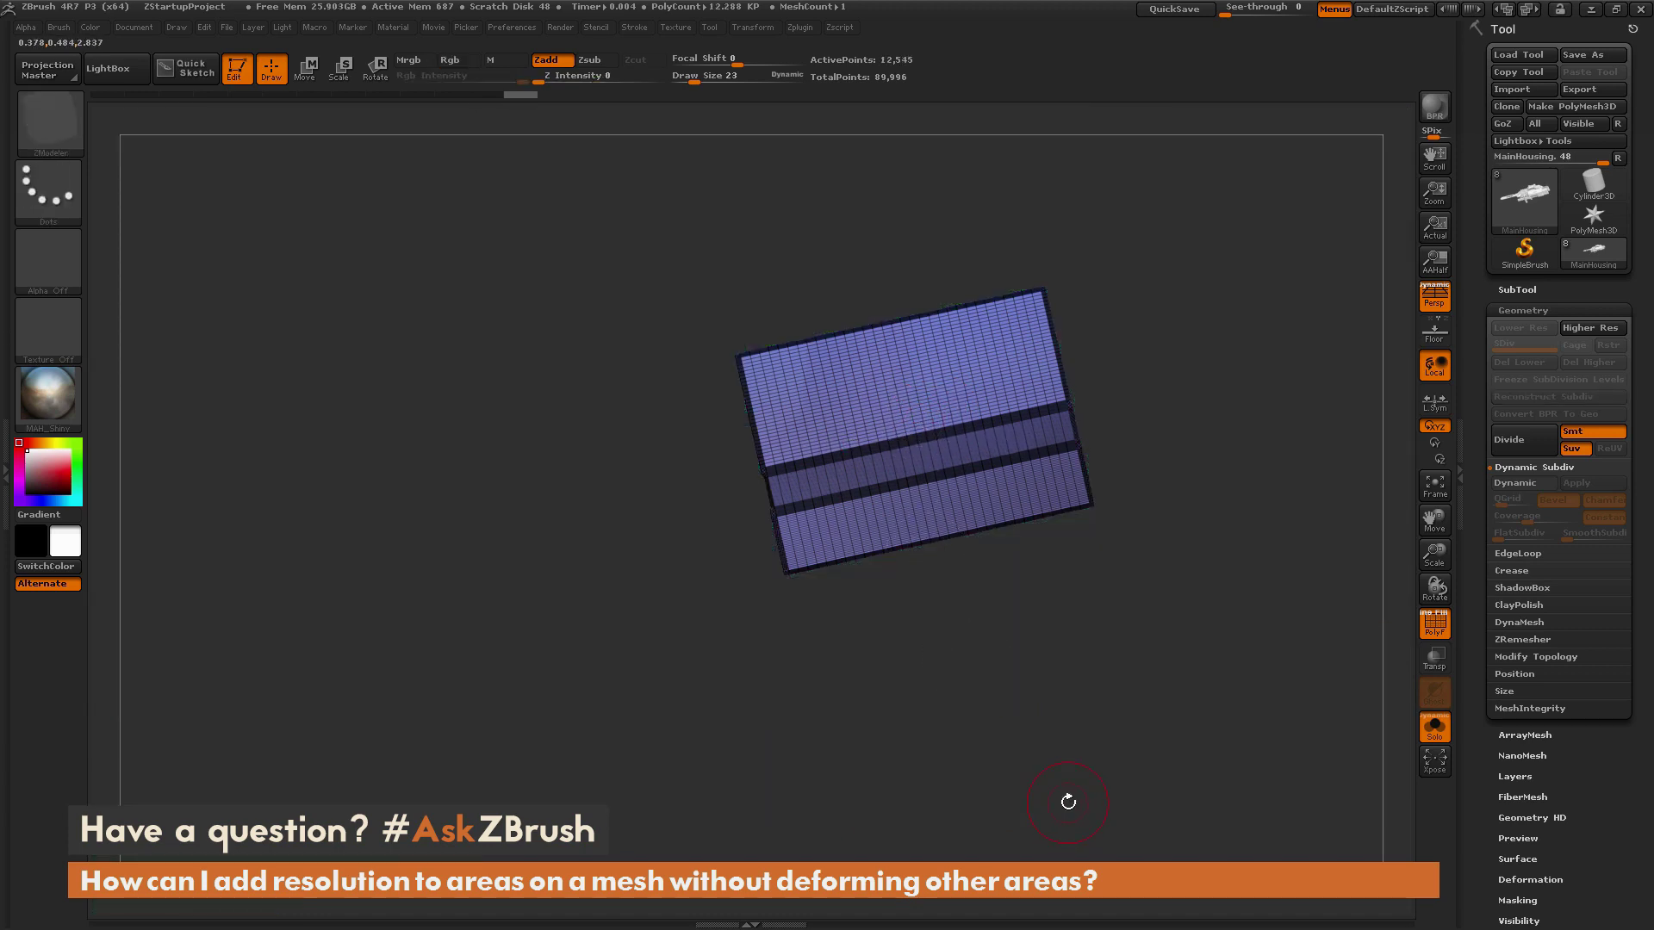
left_click(1544, 641)
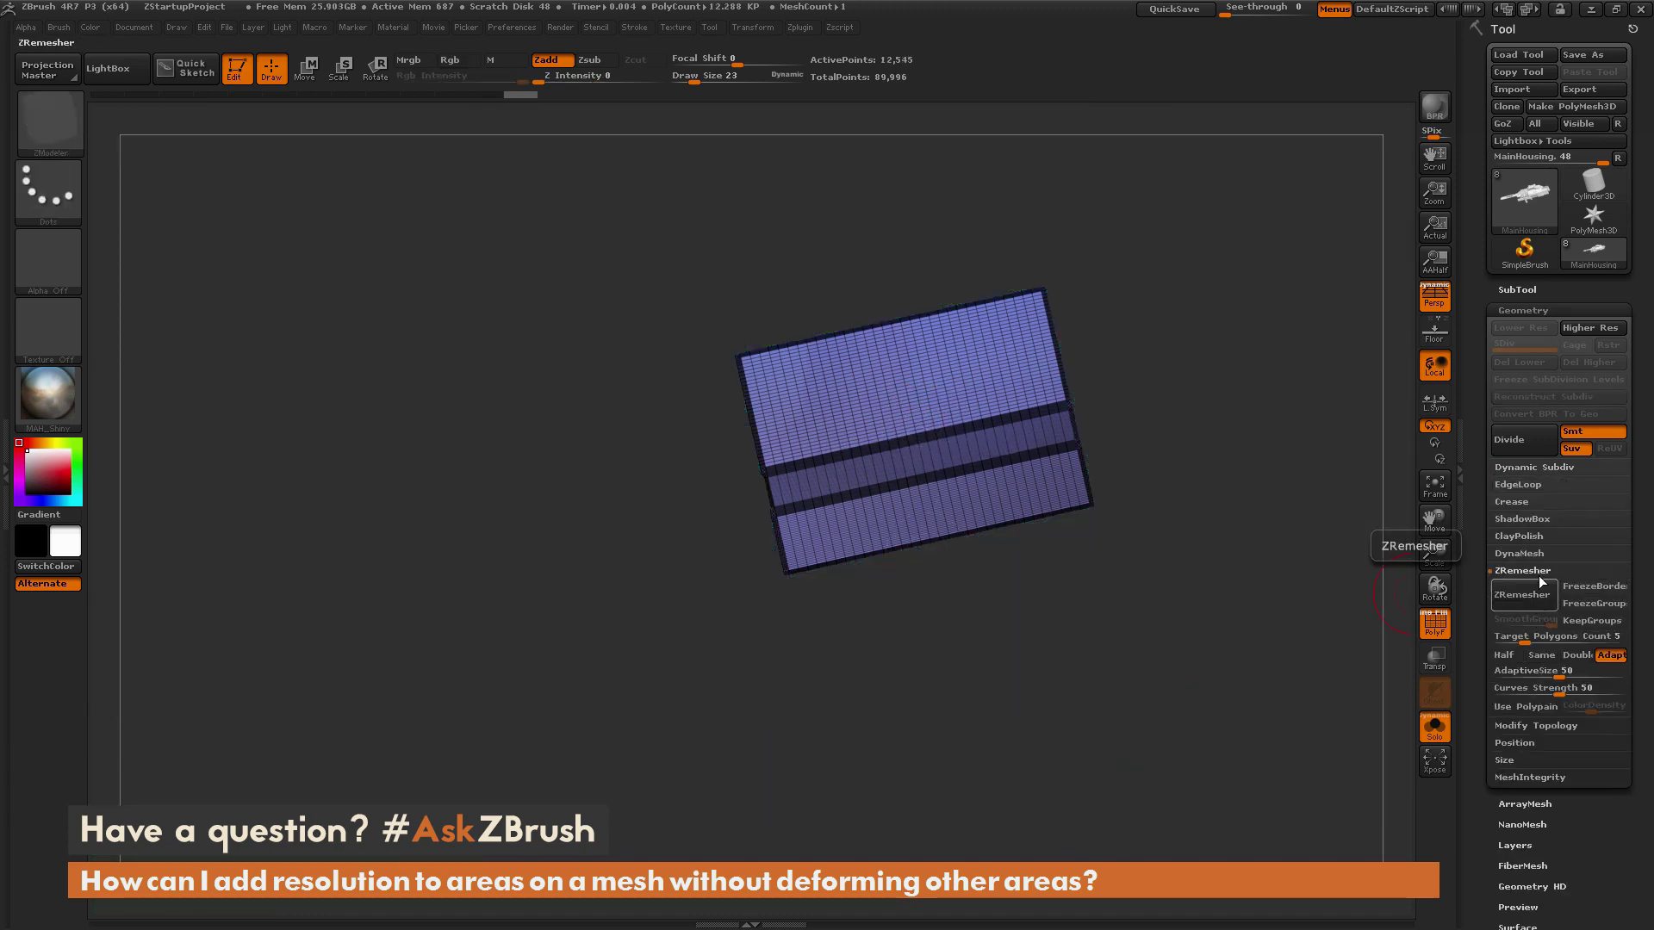
left_click(1524, 641)
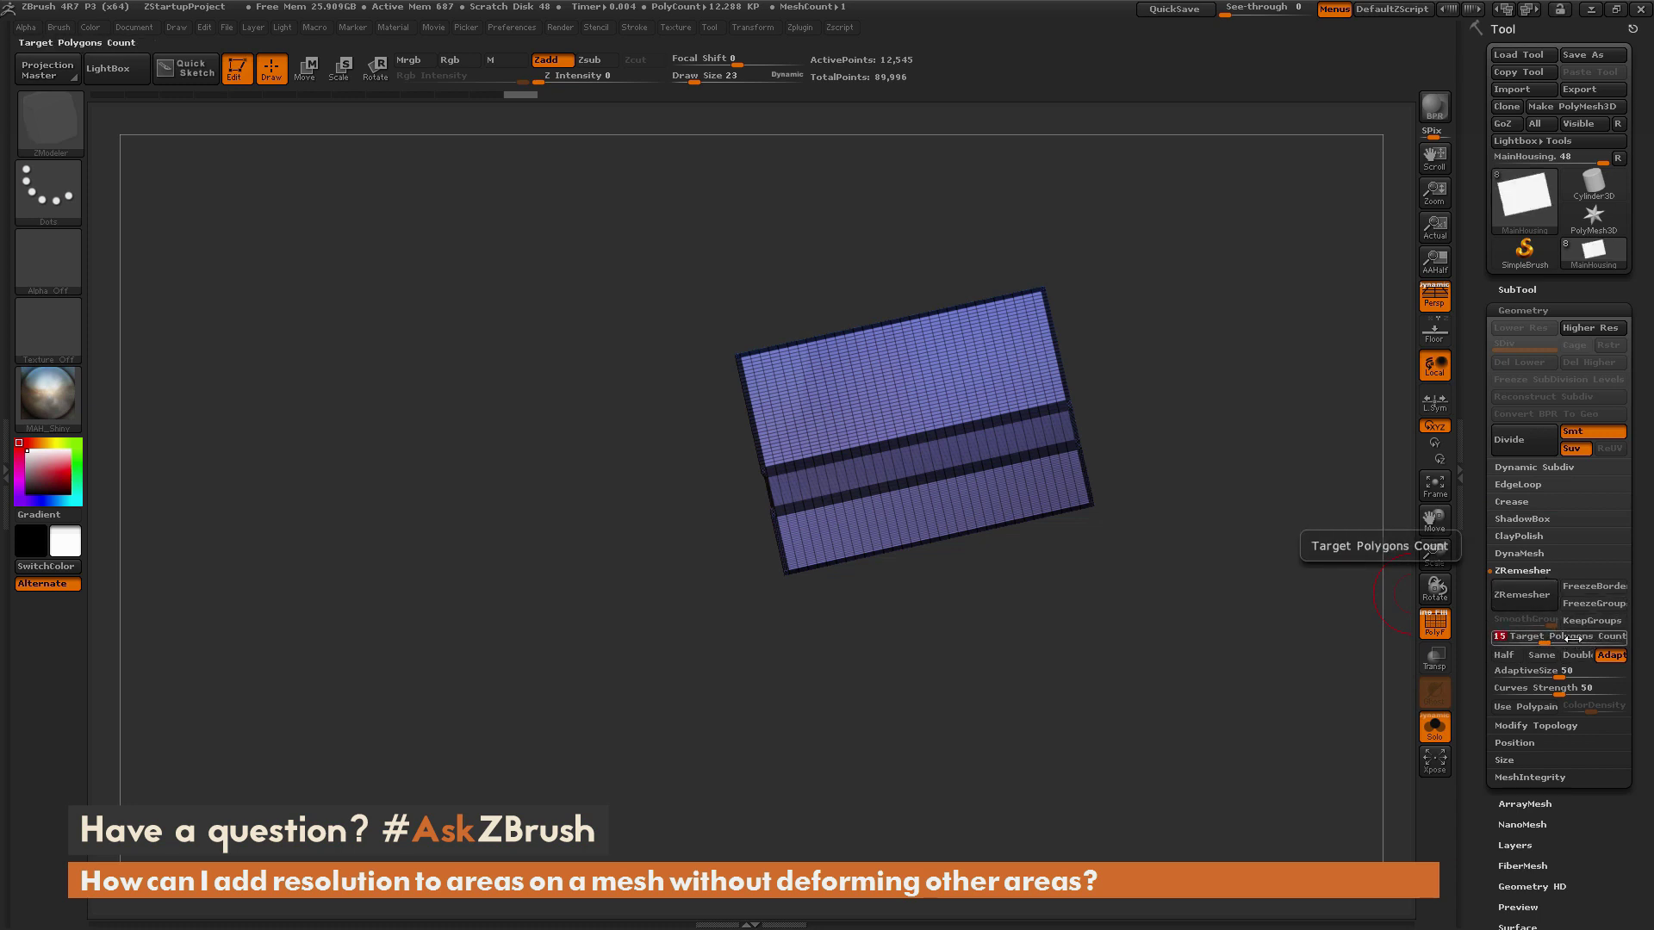
left_click(1595, 588)
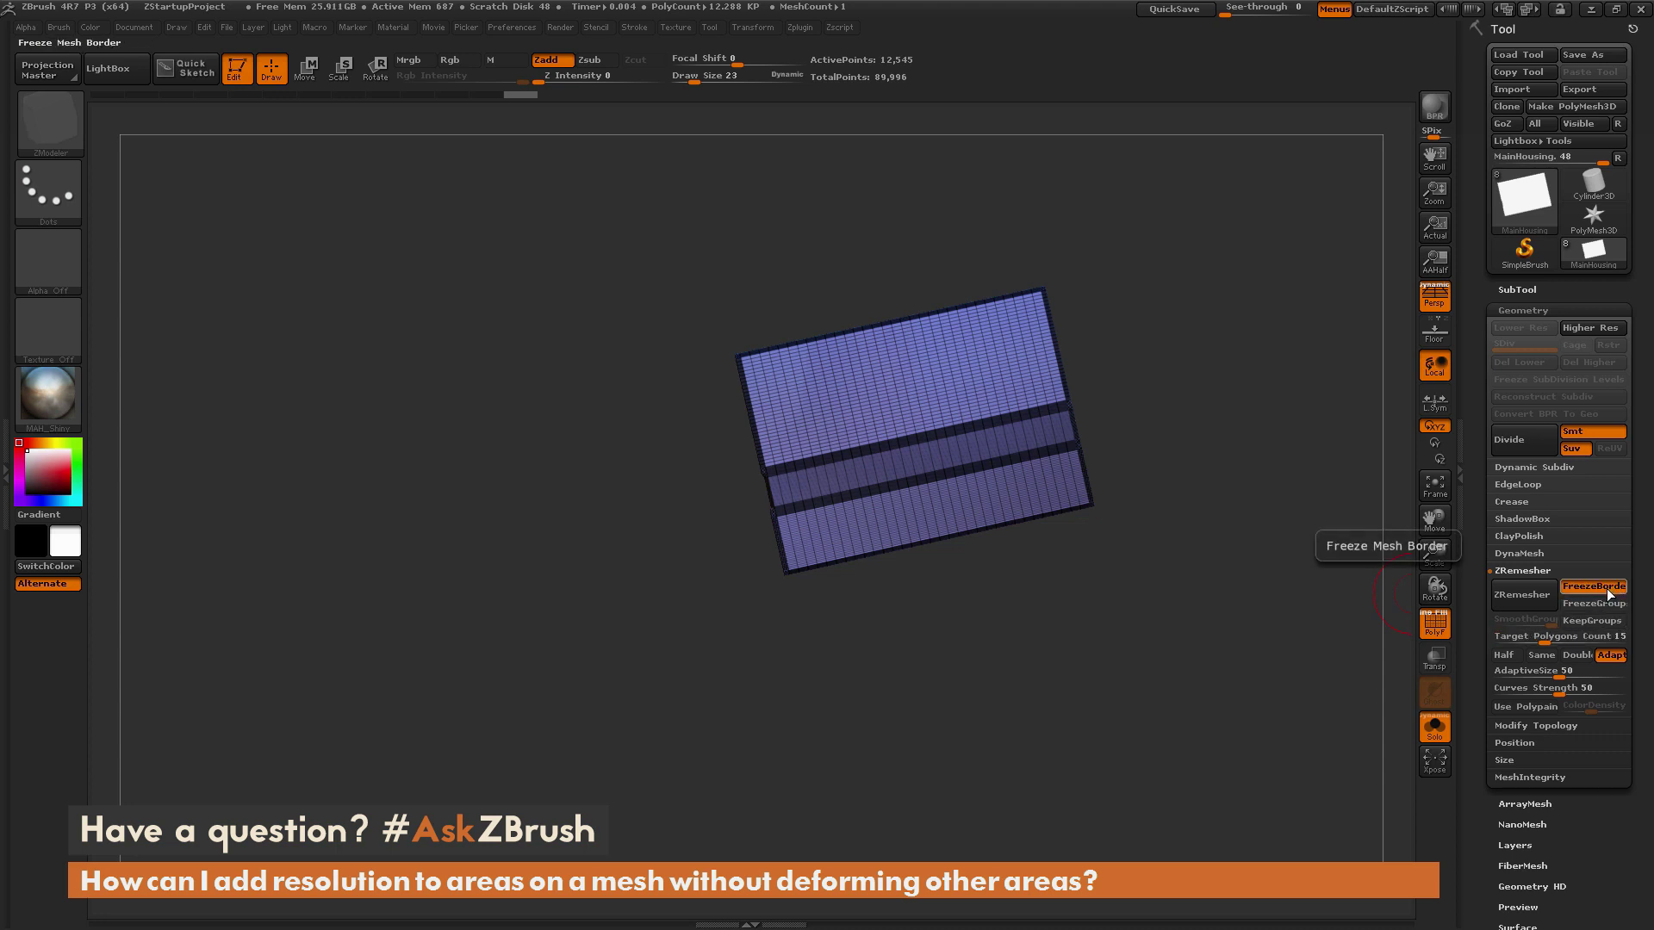
left_click(1530, 593)
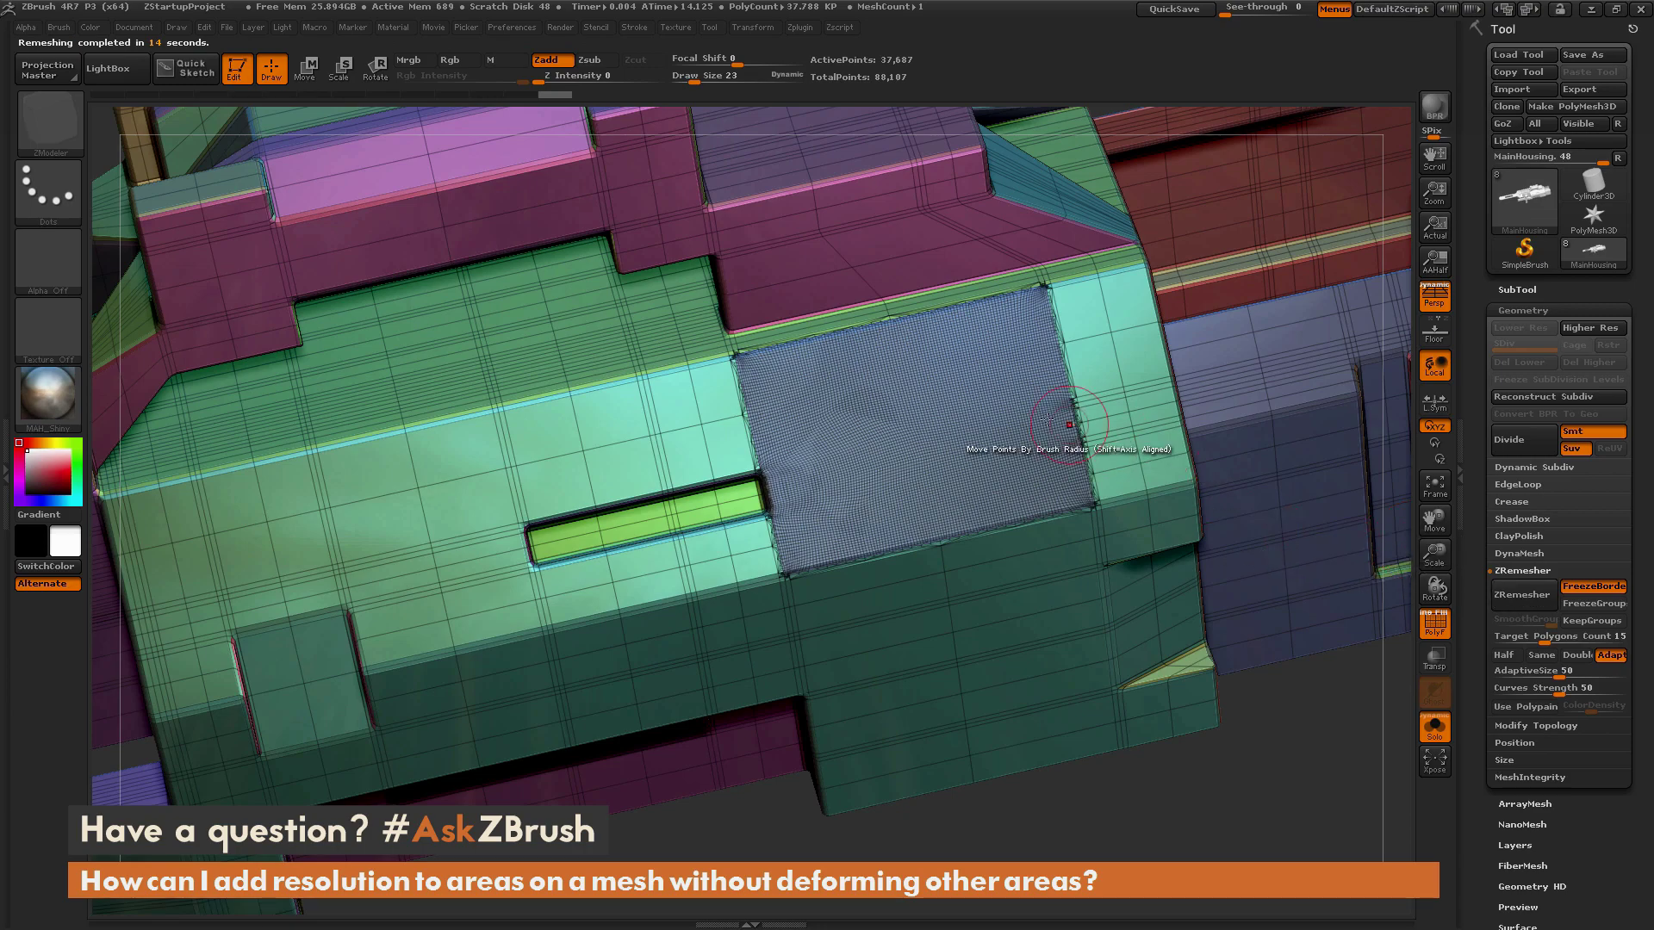
Check the remeshed panel's surface and borders with the polyframe hidden and shown.
mouse_move(1125, 799)
left_mouse_down()
mouse_move(1102, 810)
mouse_move(1146, 792)
mouse_move(1127, 802)
left_mouse_up()
left_click(1434, 621)
mouse_move(1249, 825)
left_mouse_down()
mouse_move(1266, 814)
mouse_move(1246, 838)
left_mouse_up()
mouse_move(1252, 851)
left_mouse_down()
mouse_move(1234, 789)
mouse_move(1112, 797)
mouse_move(1227, 814)
mouse_move(1245, 835)
left_mouse_up()
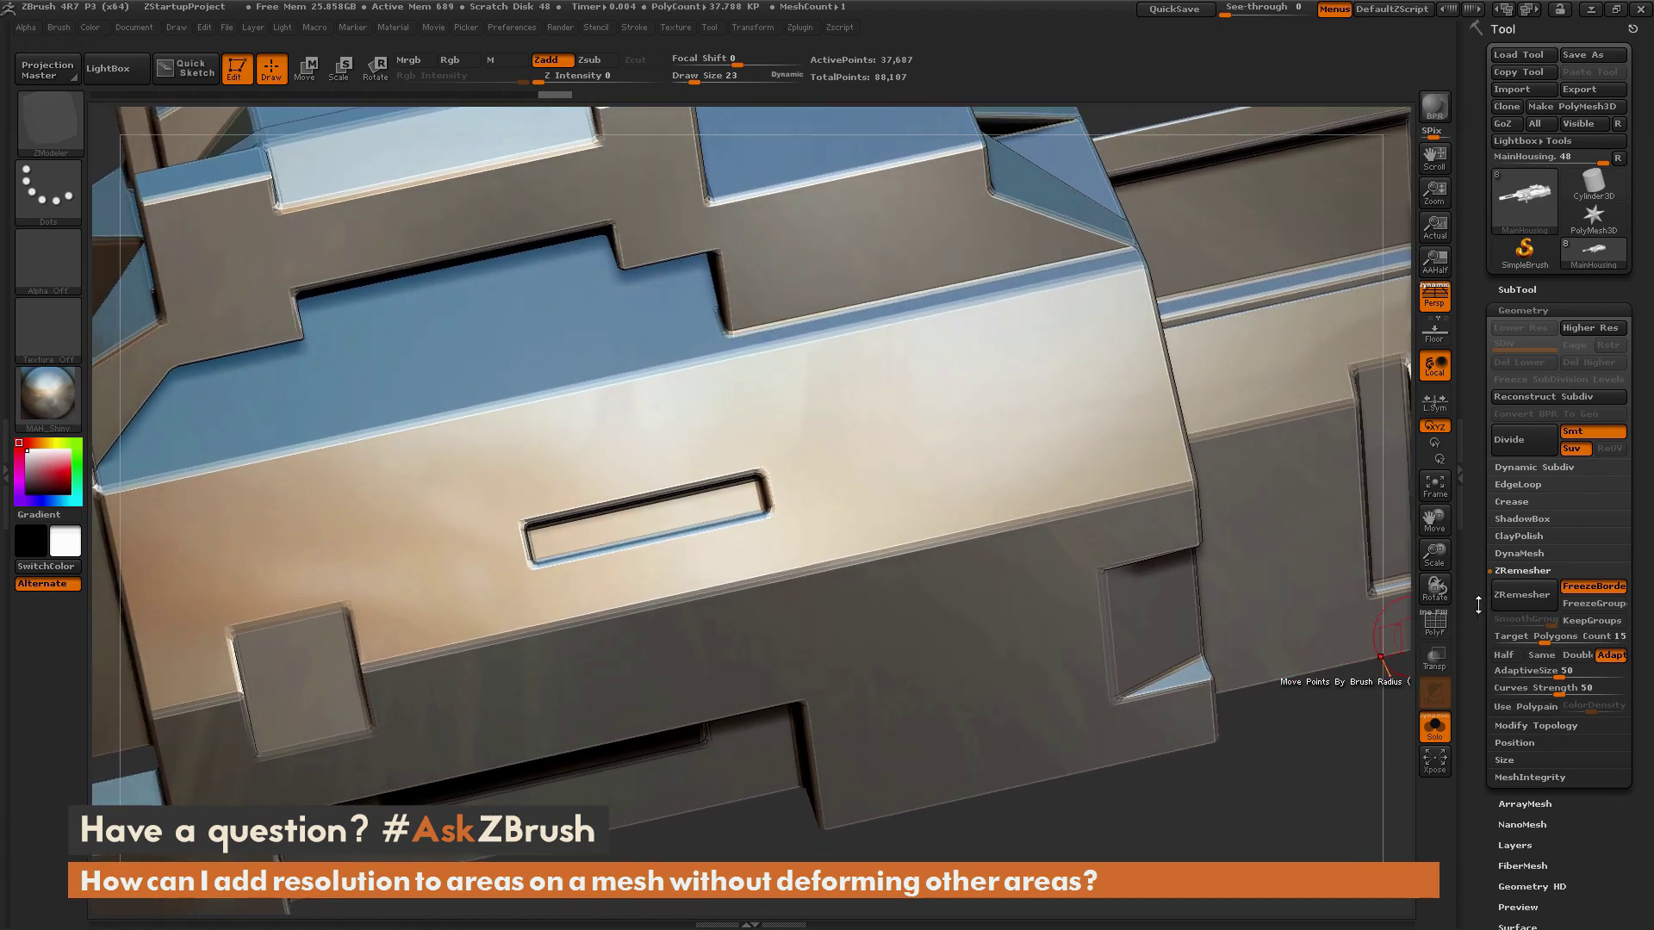
left_click(1434, 621)
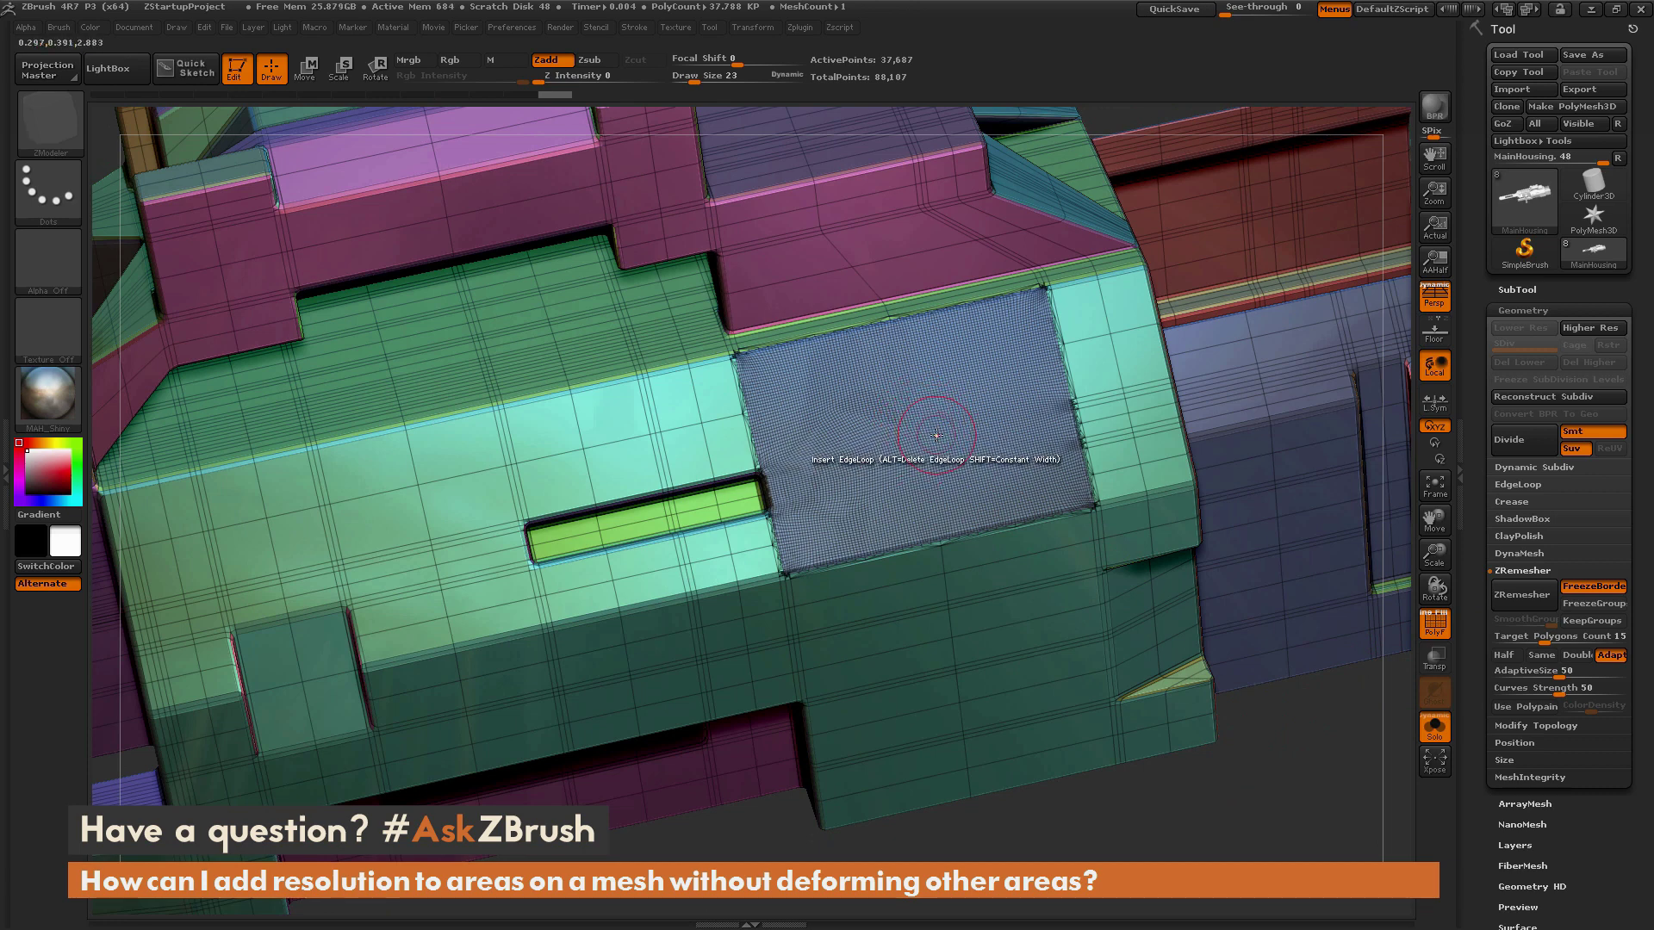
Try stamping the ZBrush logo alpha onto the remeshed panel with the Standard brush, and undo the stamp.
key("b")
key("s")
key("t")
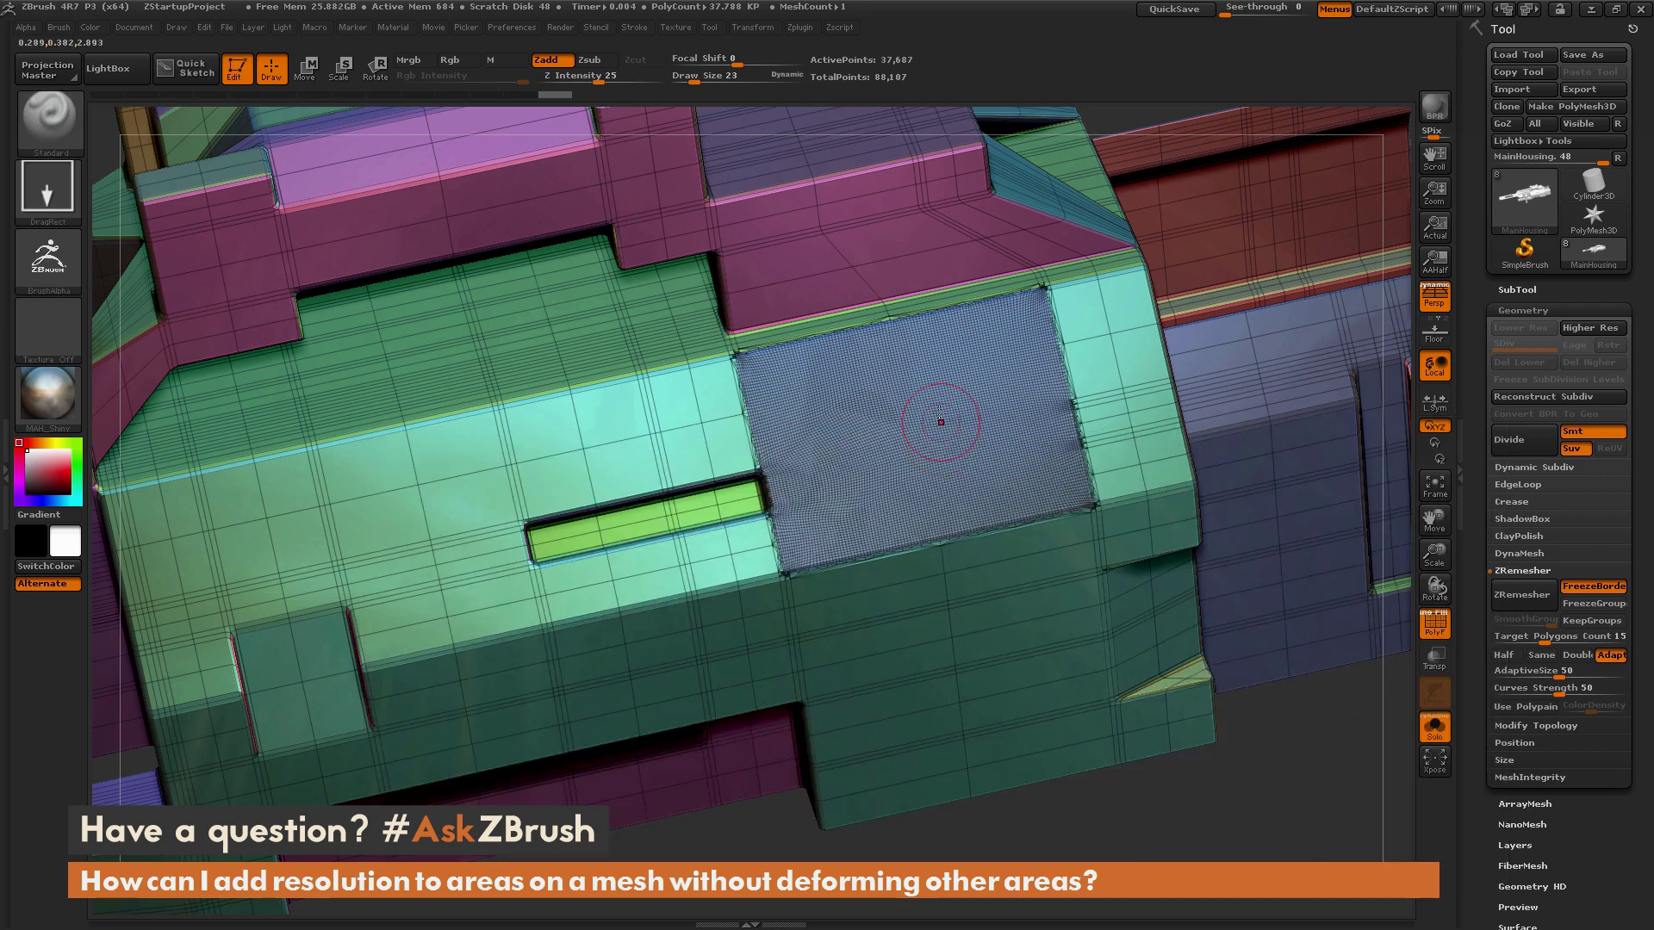
key("shift+f")
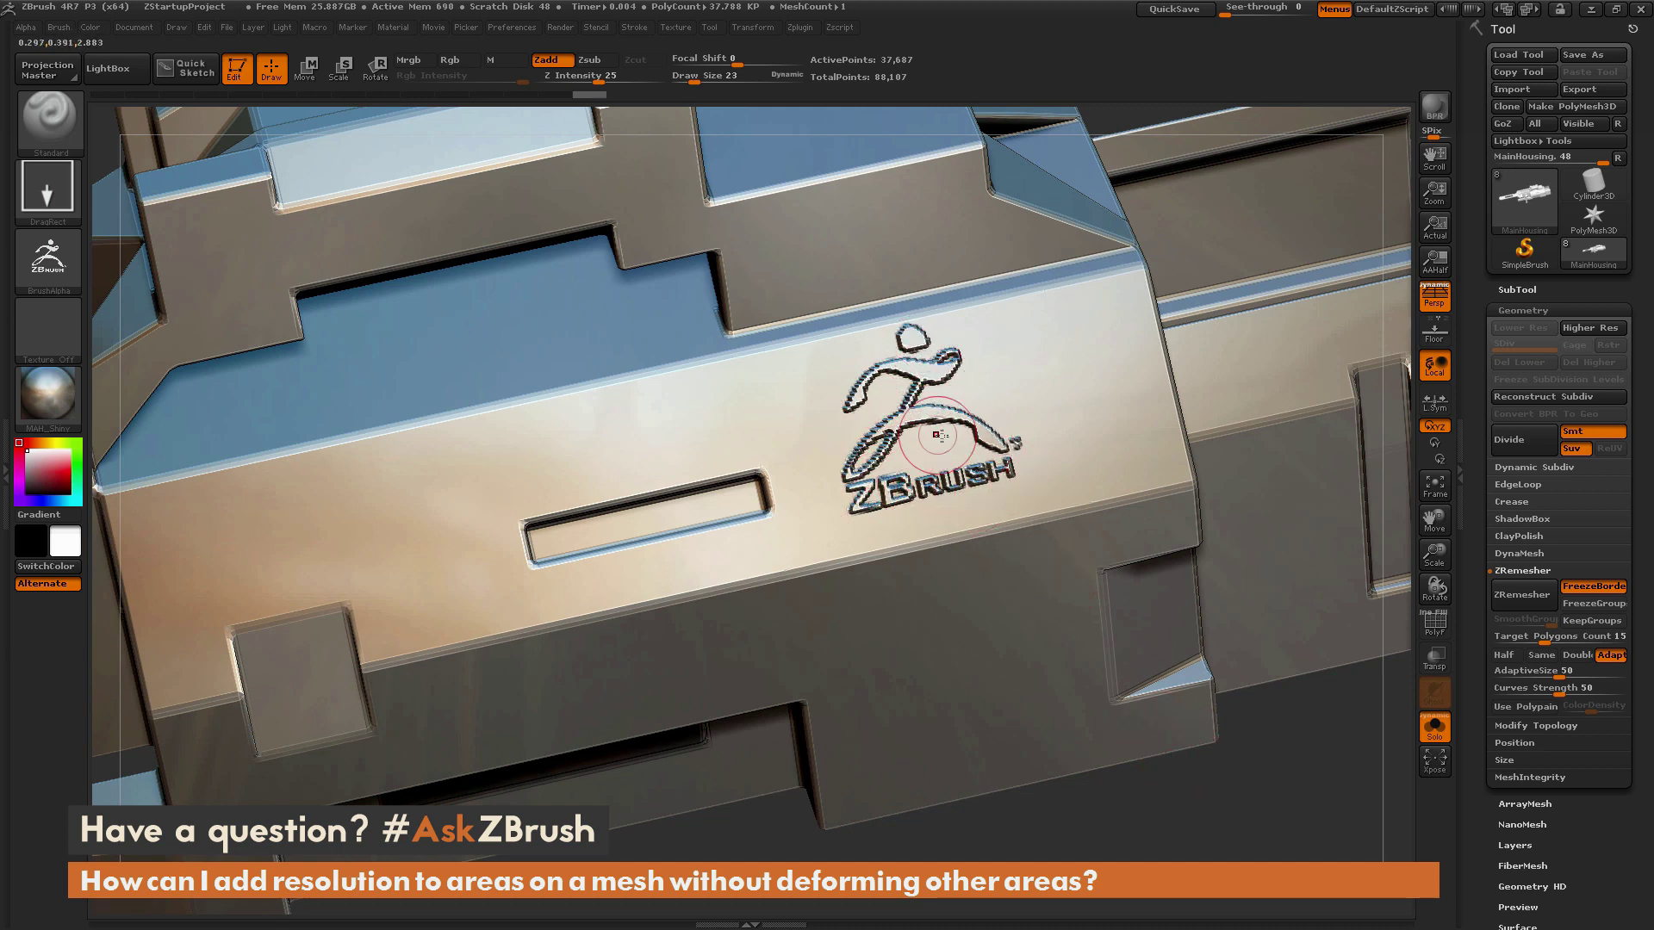
key("shift+f")
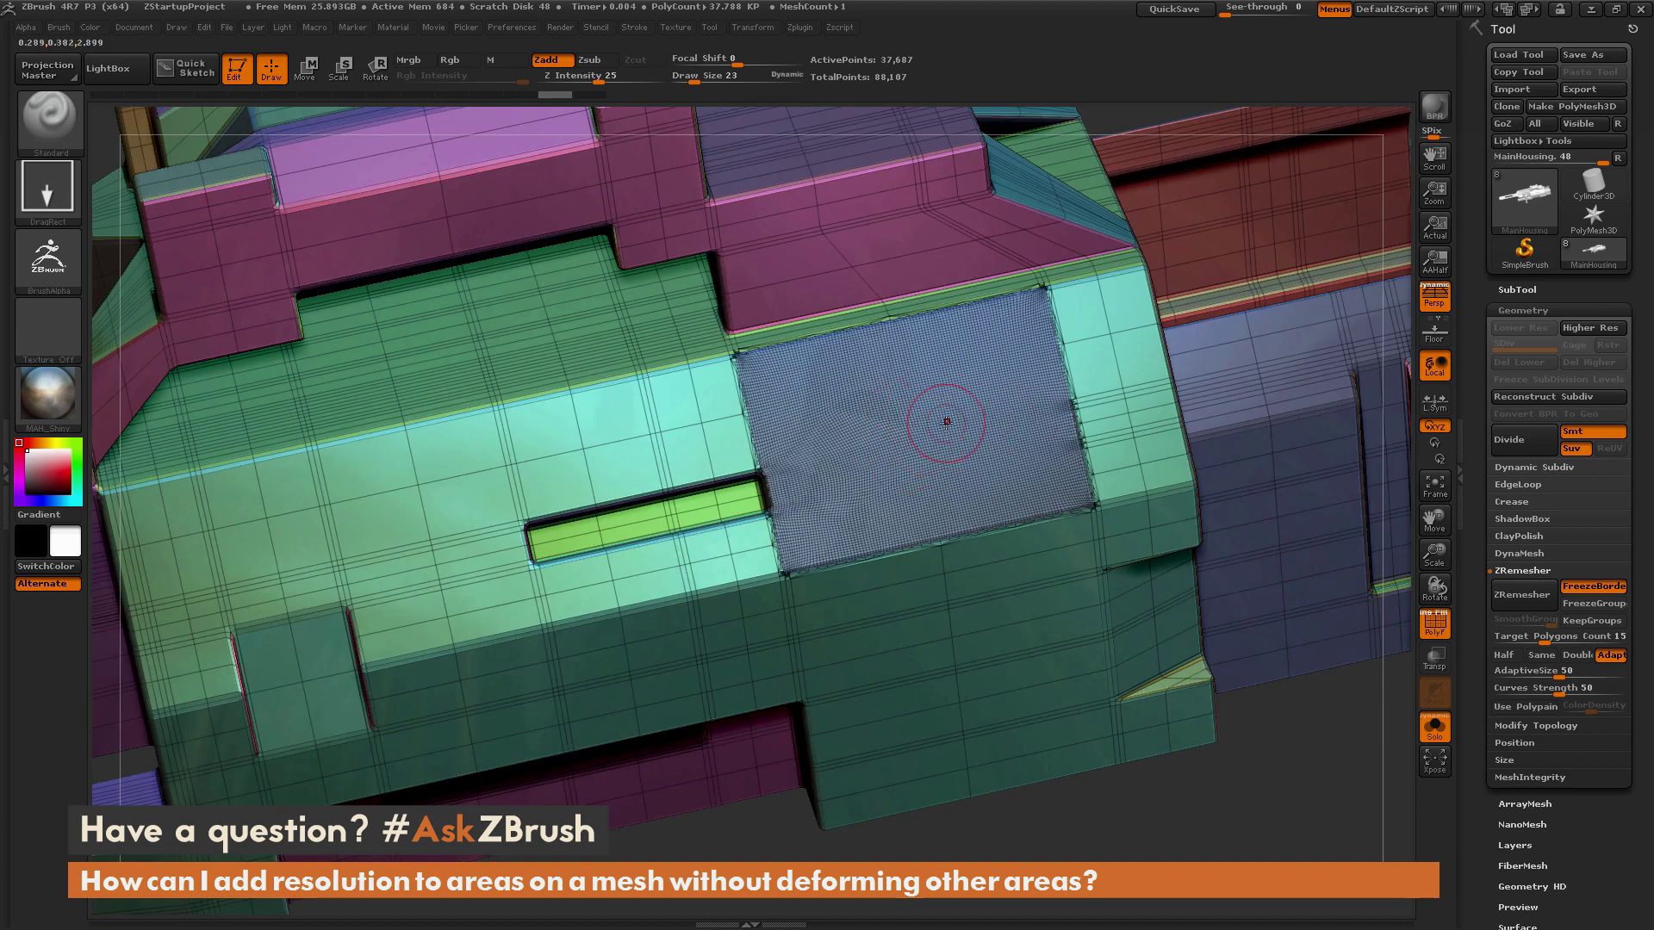
Subdivide only the isolated remeshed panel once more and stamp the ZBrush logo onto it with the polyframe hidden.
key("ctrl+shift")
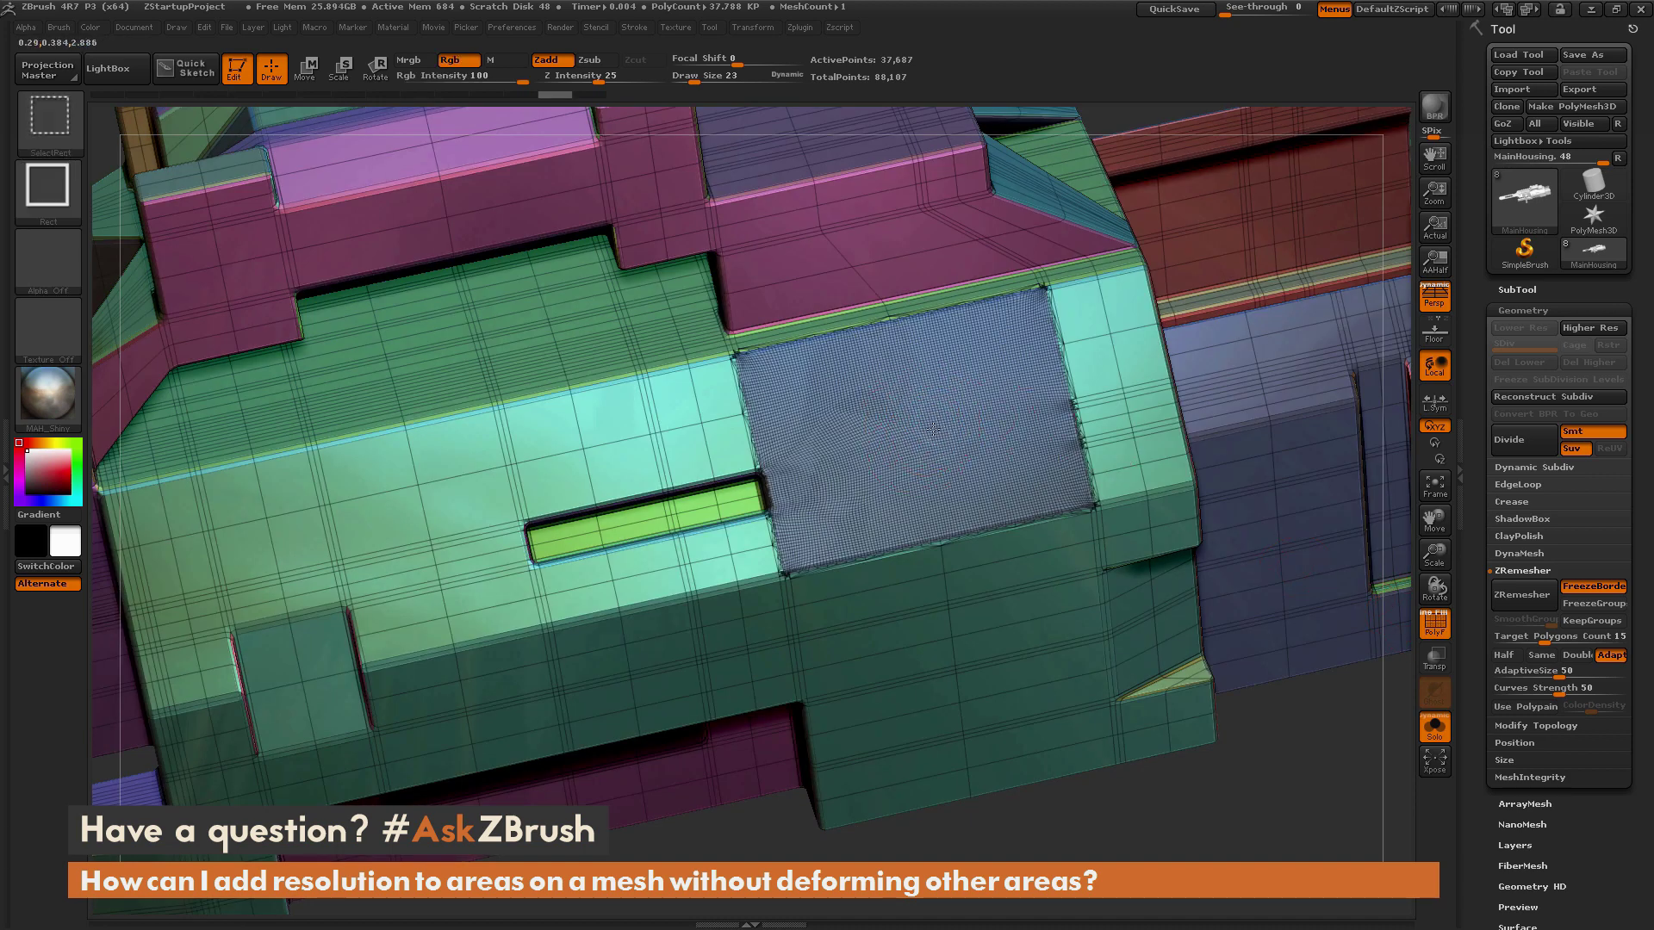
left_click(935, 429, "ctrl+shift")
left_click(1240, 525, "ctrl+shift")
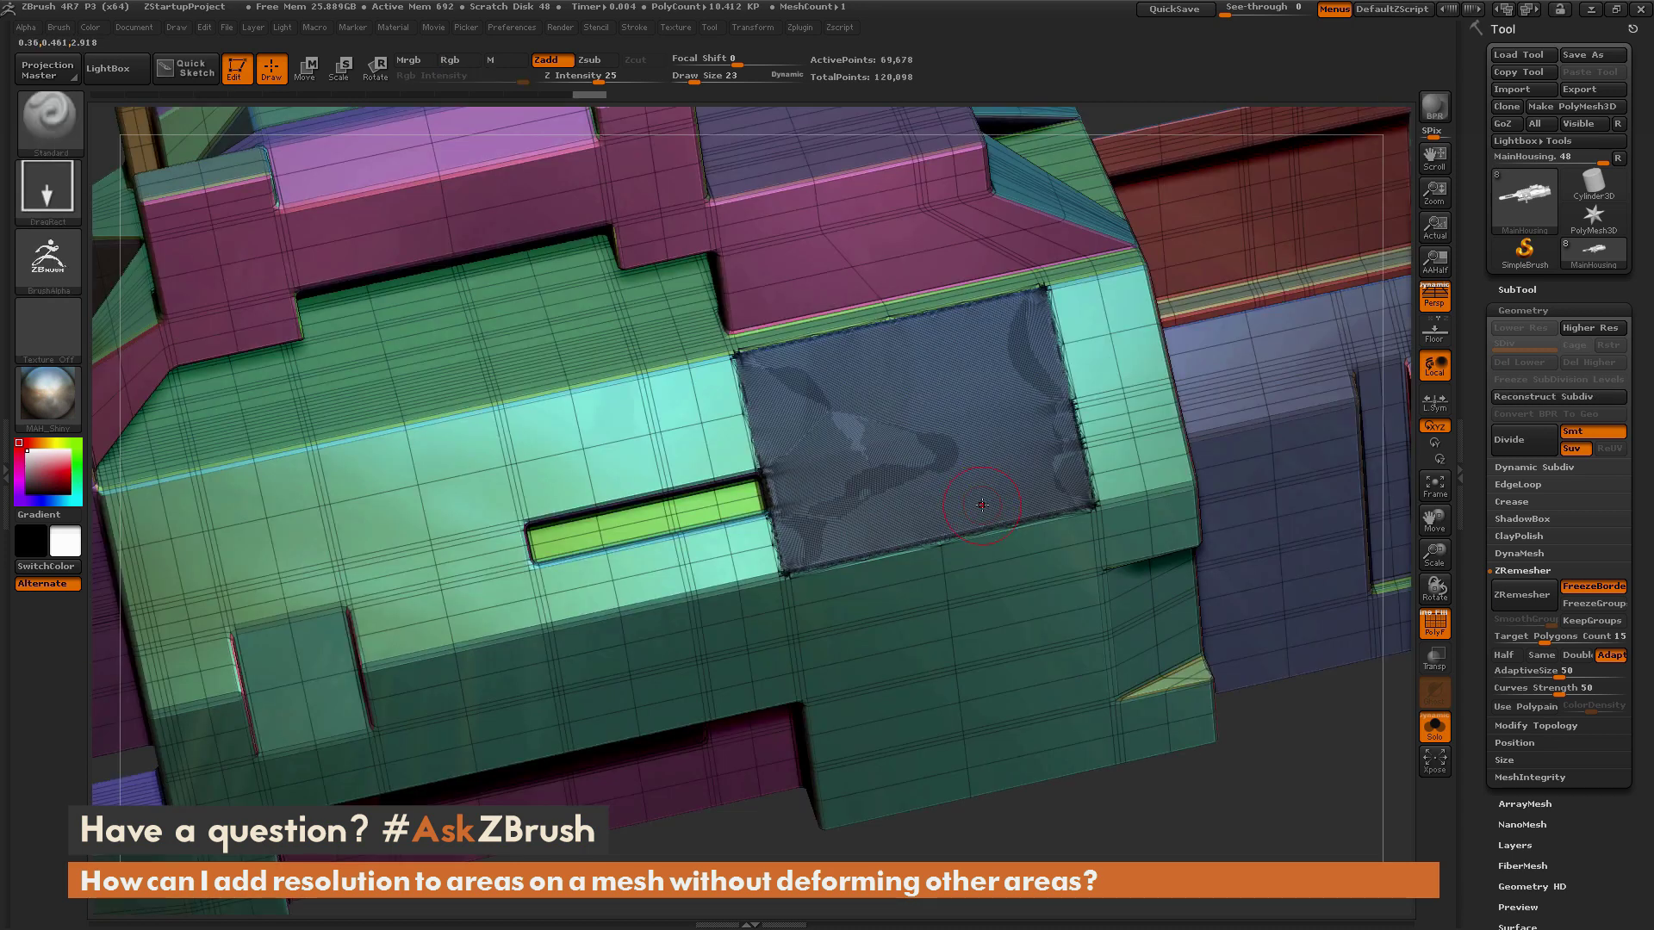
left_click(1434, 622)
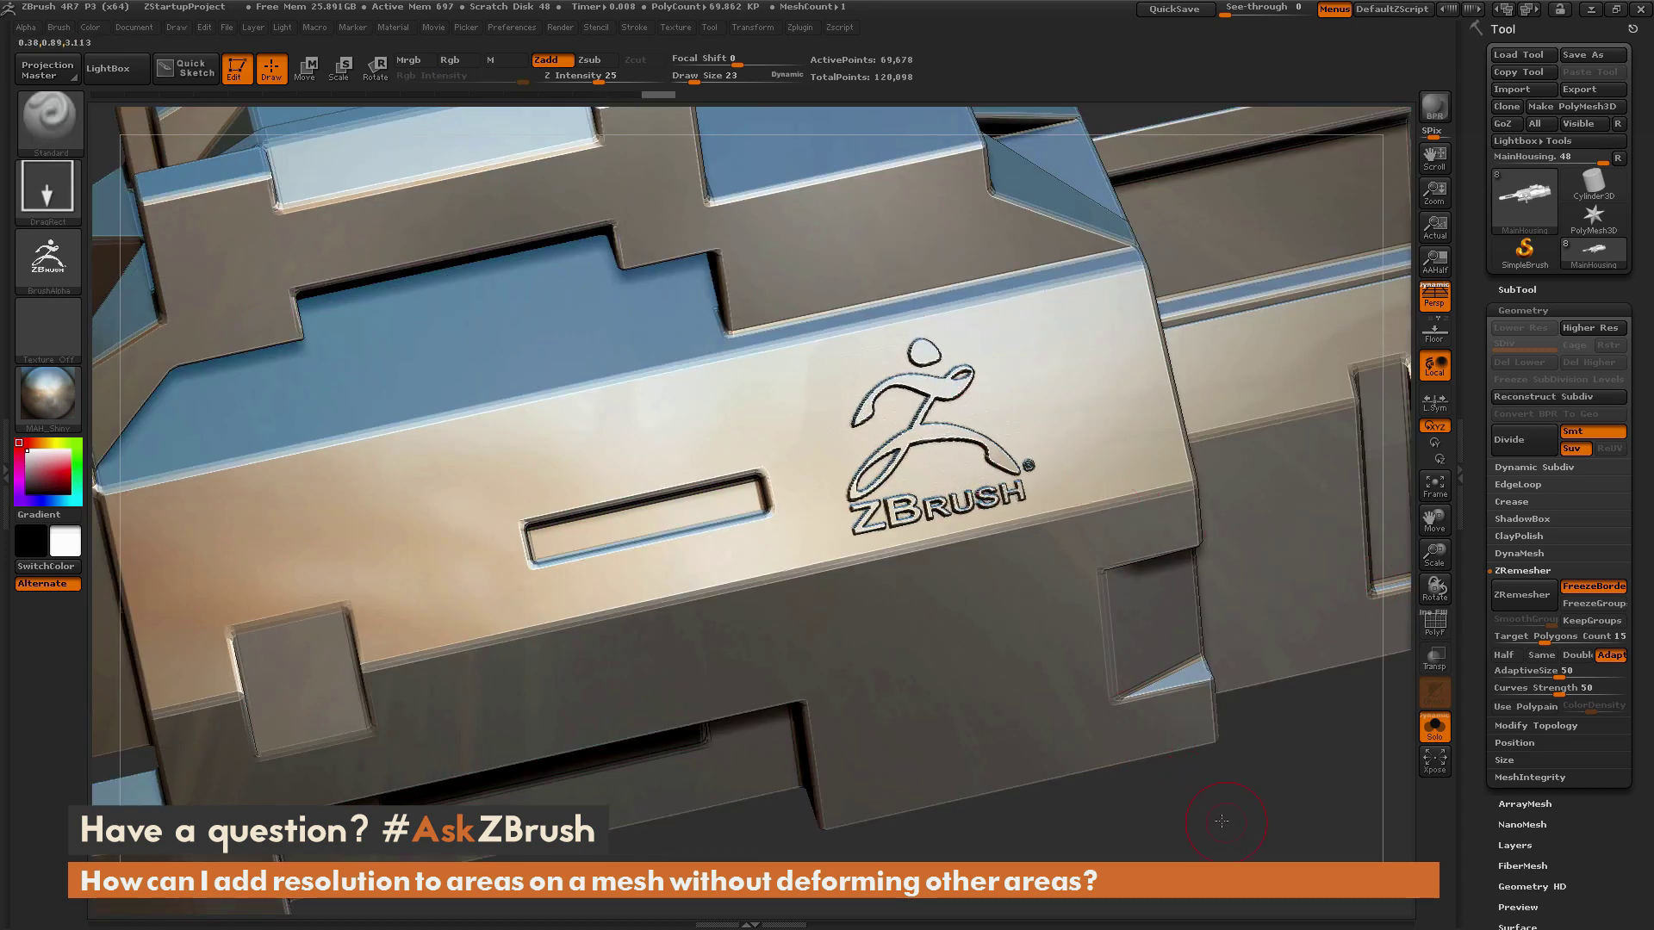
Inspect the stamped logo and the surrounding housing from several angles, with the polyframe hidden and shown.
key("f")
left_click_drag(1202, 744, 1161, 700)
left_click_drag(1104, 802, 1117, 741, "alt")
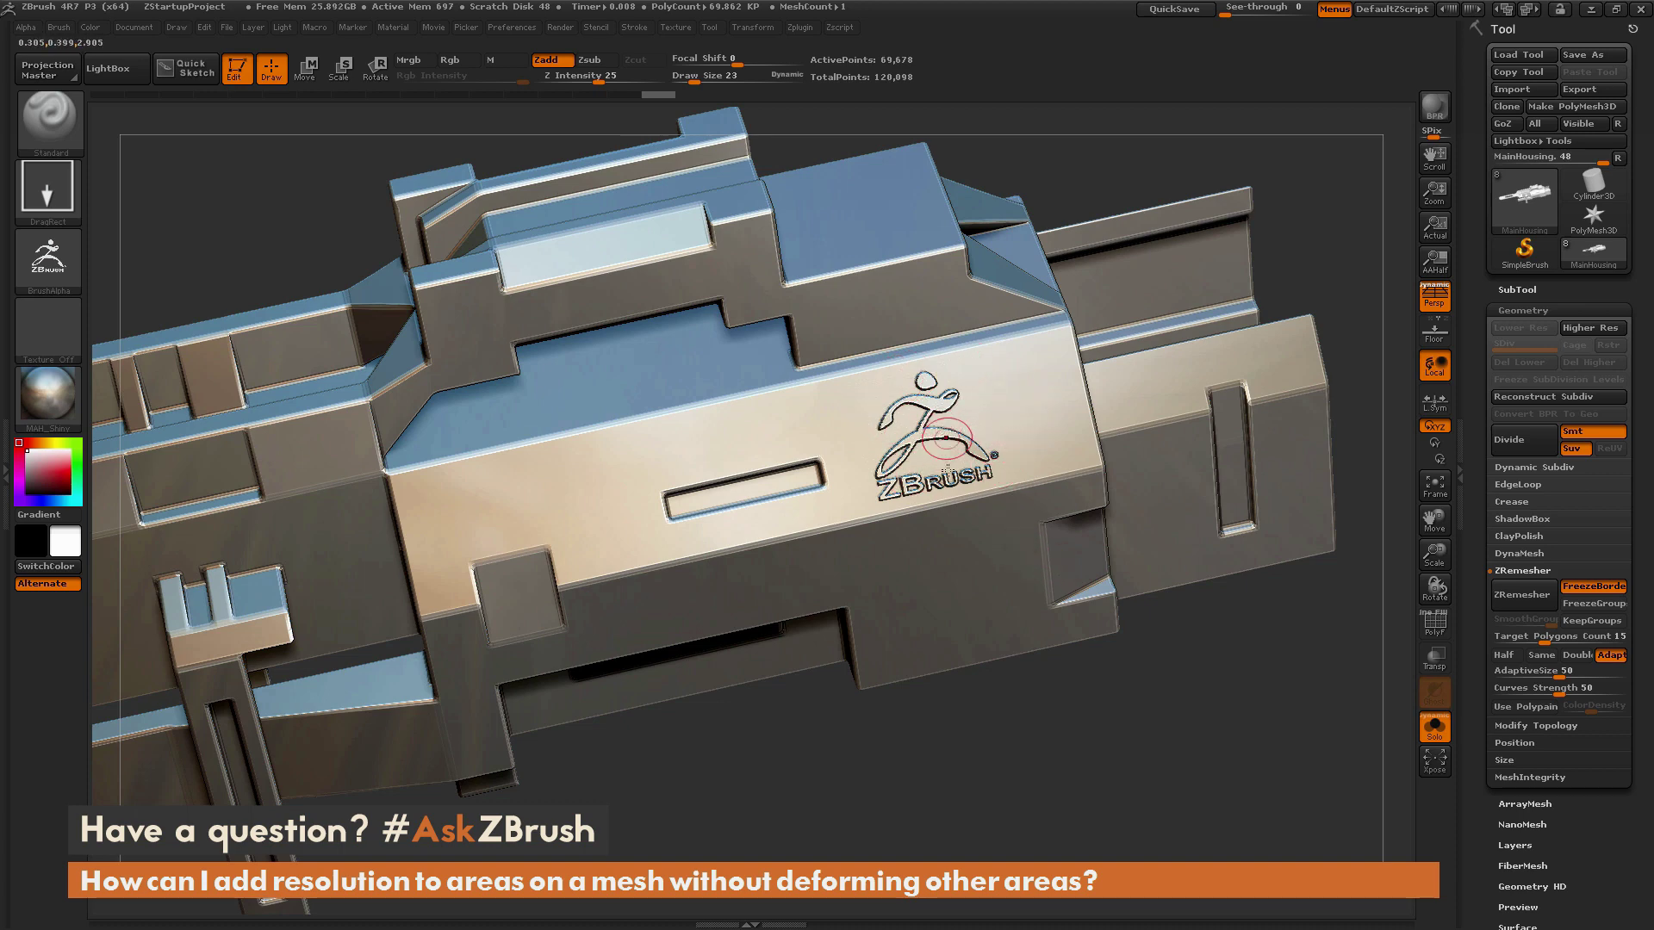
left_click_drag(1049, 728, 1097, 801)
key("shift+f")
left_click_drag(1217, 763, 1164, 789)
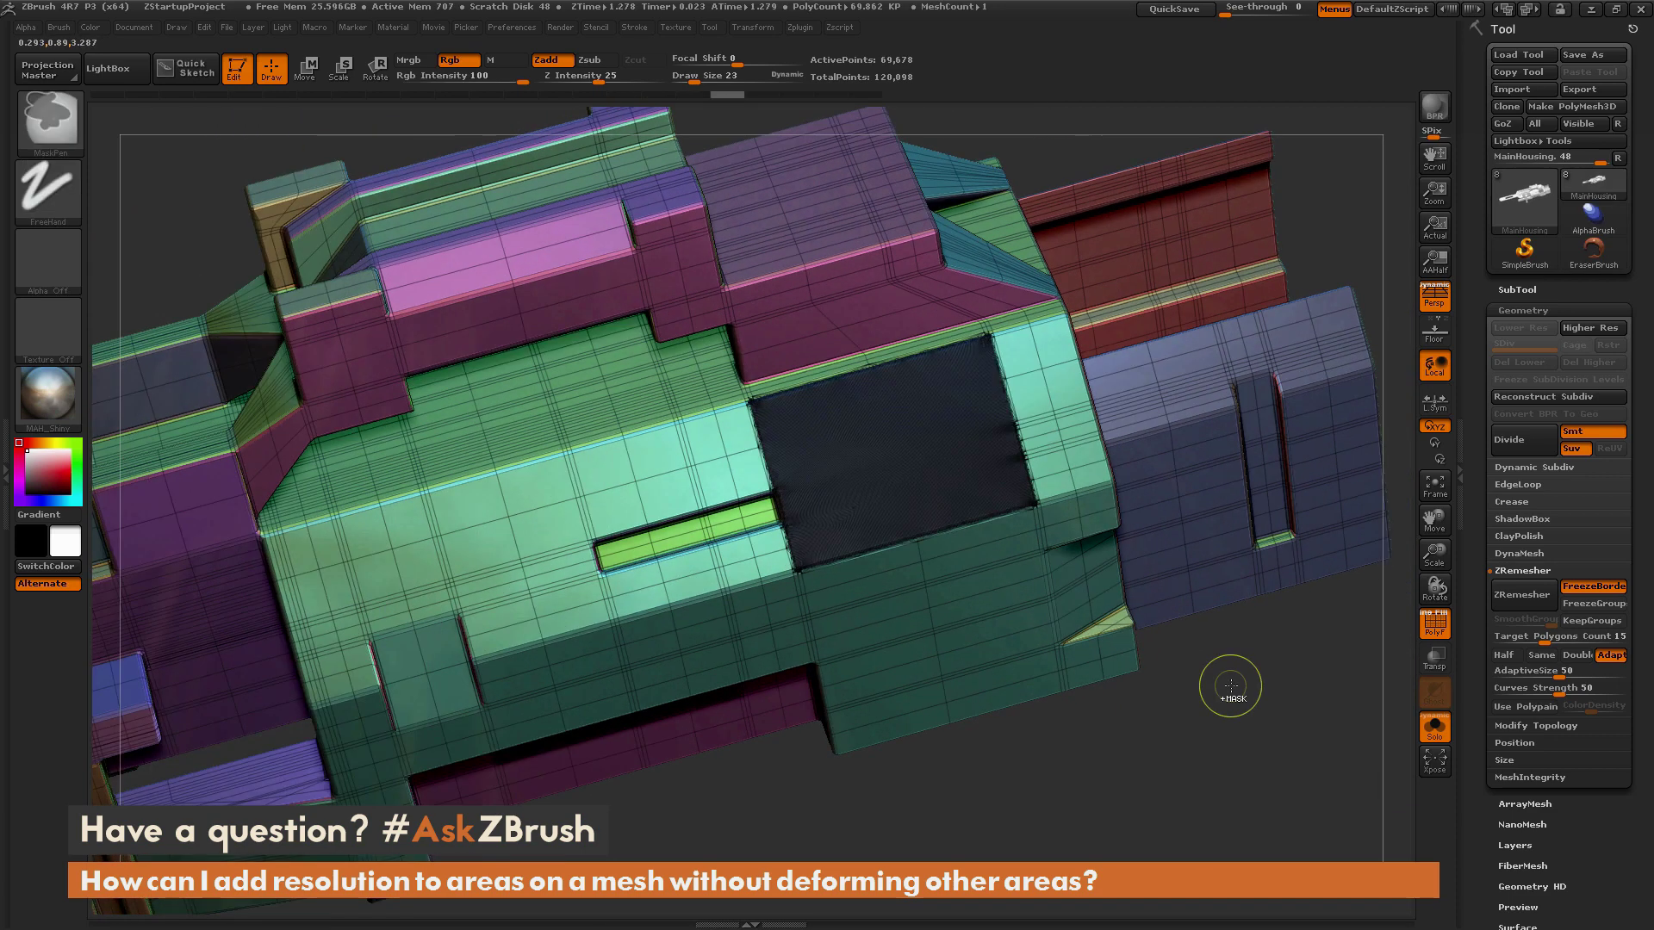
Undo the logo stamp, remeshing and subdivisions until the purple panel is back to its original topology, keeping the whole housing visible.
key("ctrl+z")
key("ctrl+z")
key("ctrl+z")
key("ctrl+z")
key("ctrl+shift+z")
key("ctrl+z")
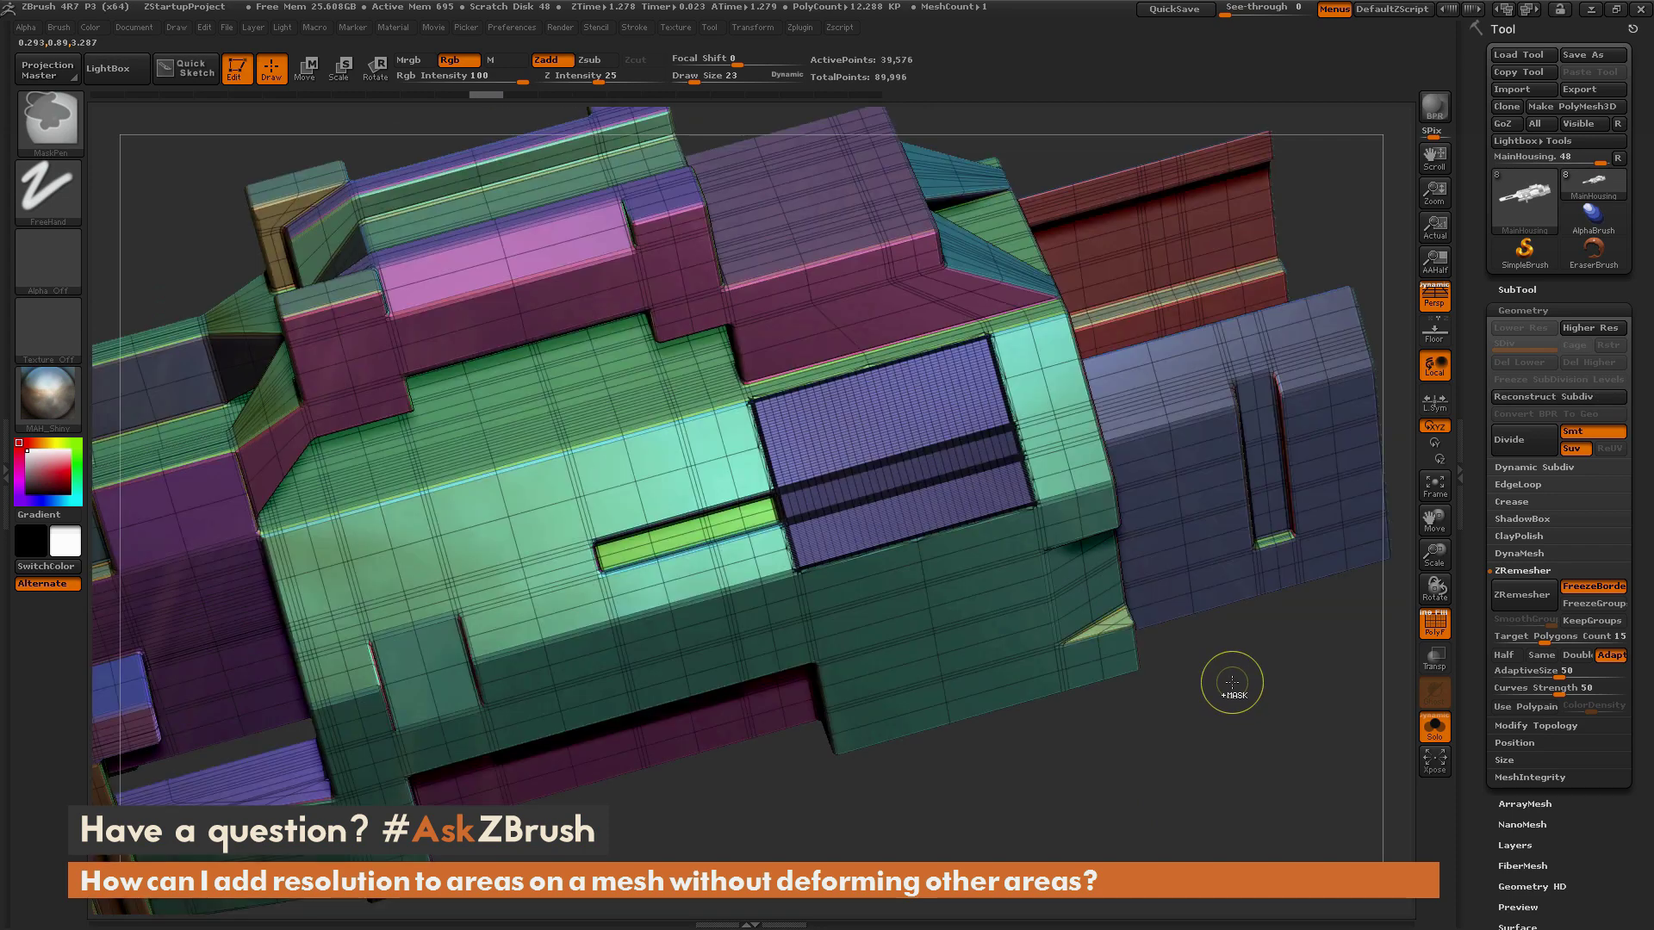
key("ctrl+z")
key("ctrl+z")
key("ctrl+z")
key("ctrl+z")
key("ctrl+z")
key("ctrl+z")
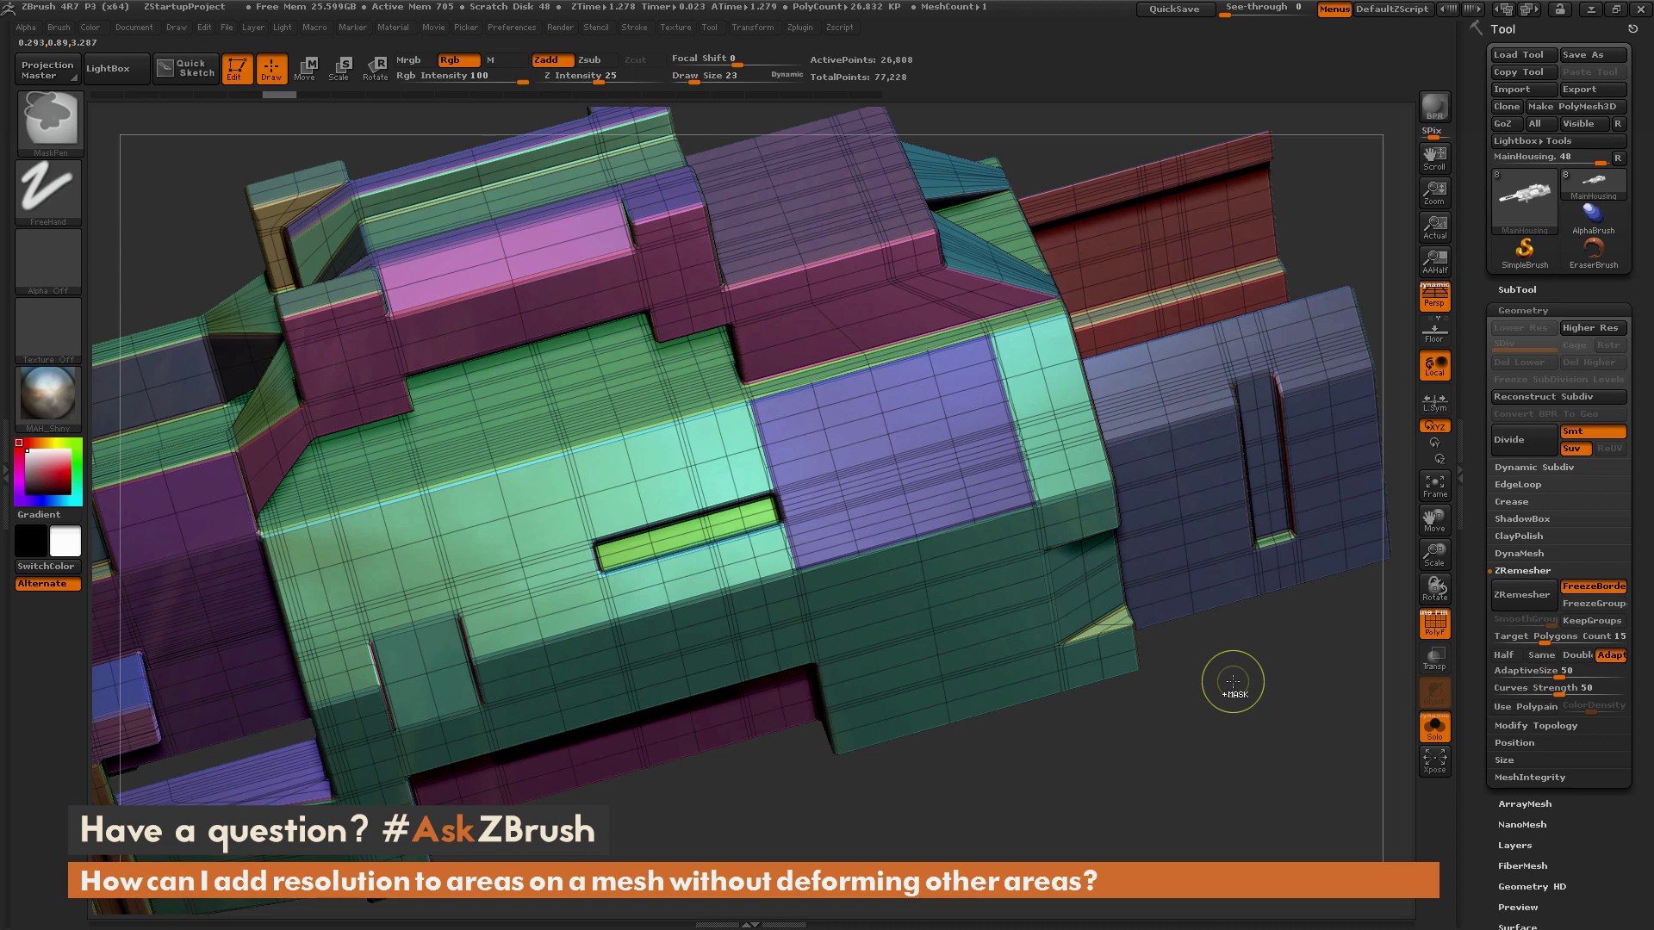
key("ctrl+z")
key("ctrl+z")
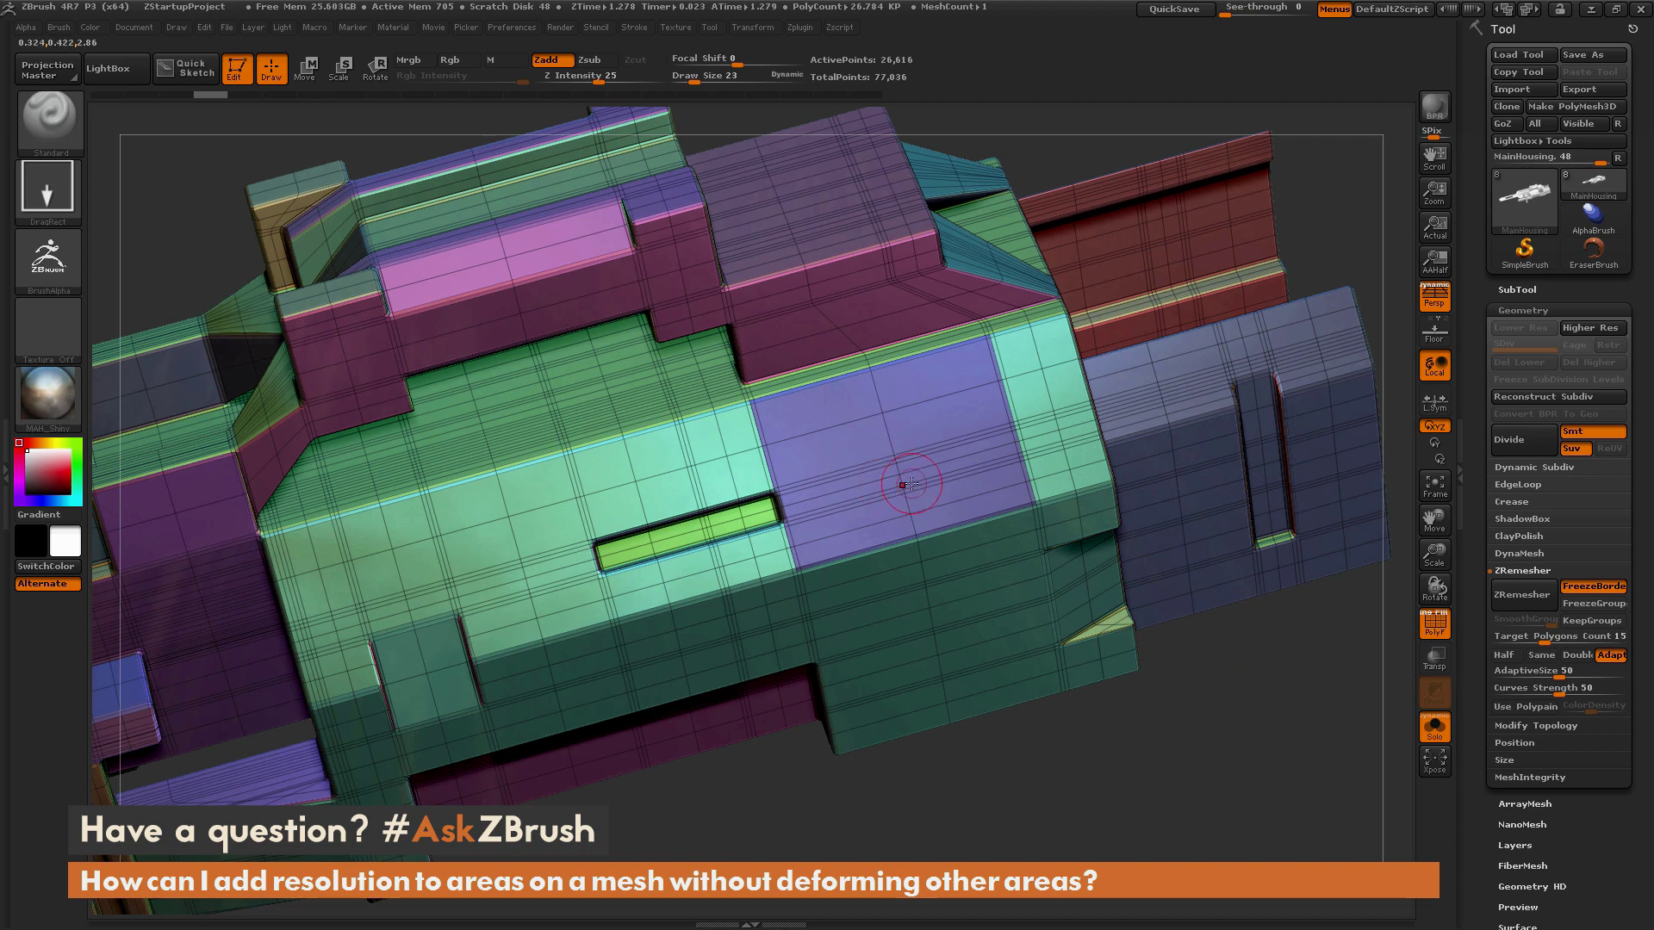
left_click(895, 426, "ctrl+shift")
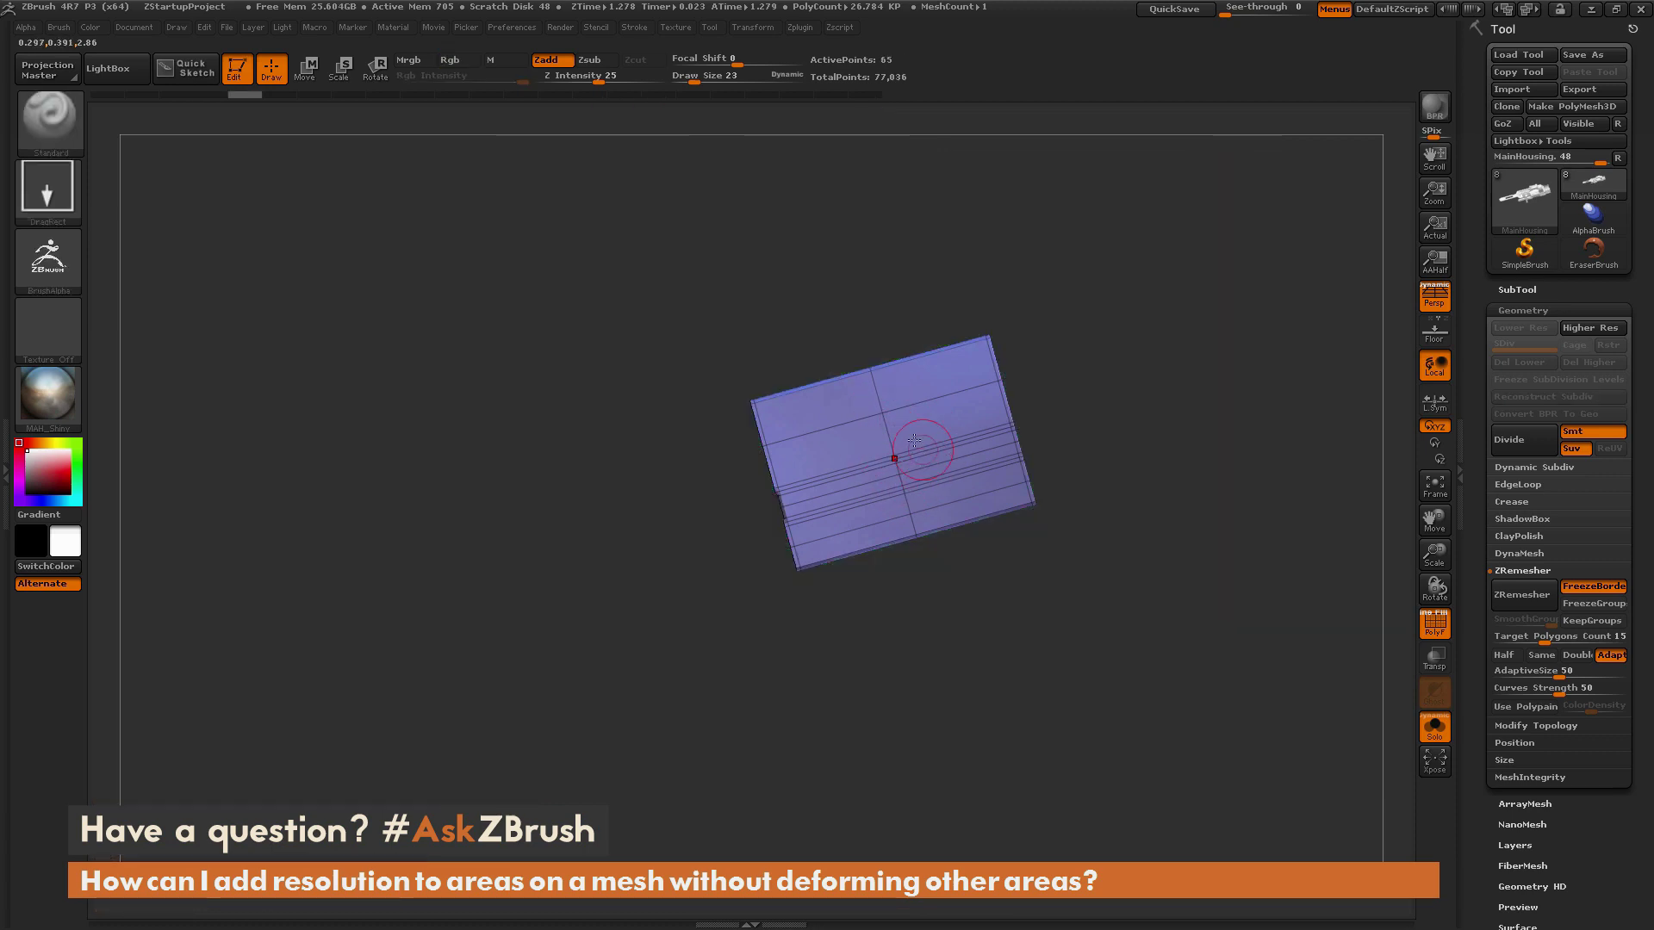
key("ctrl+z")
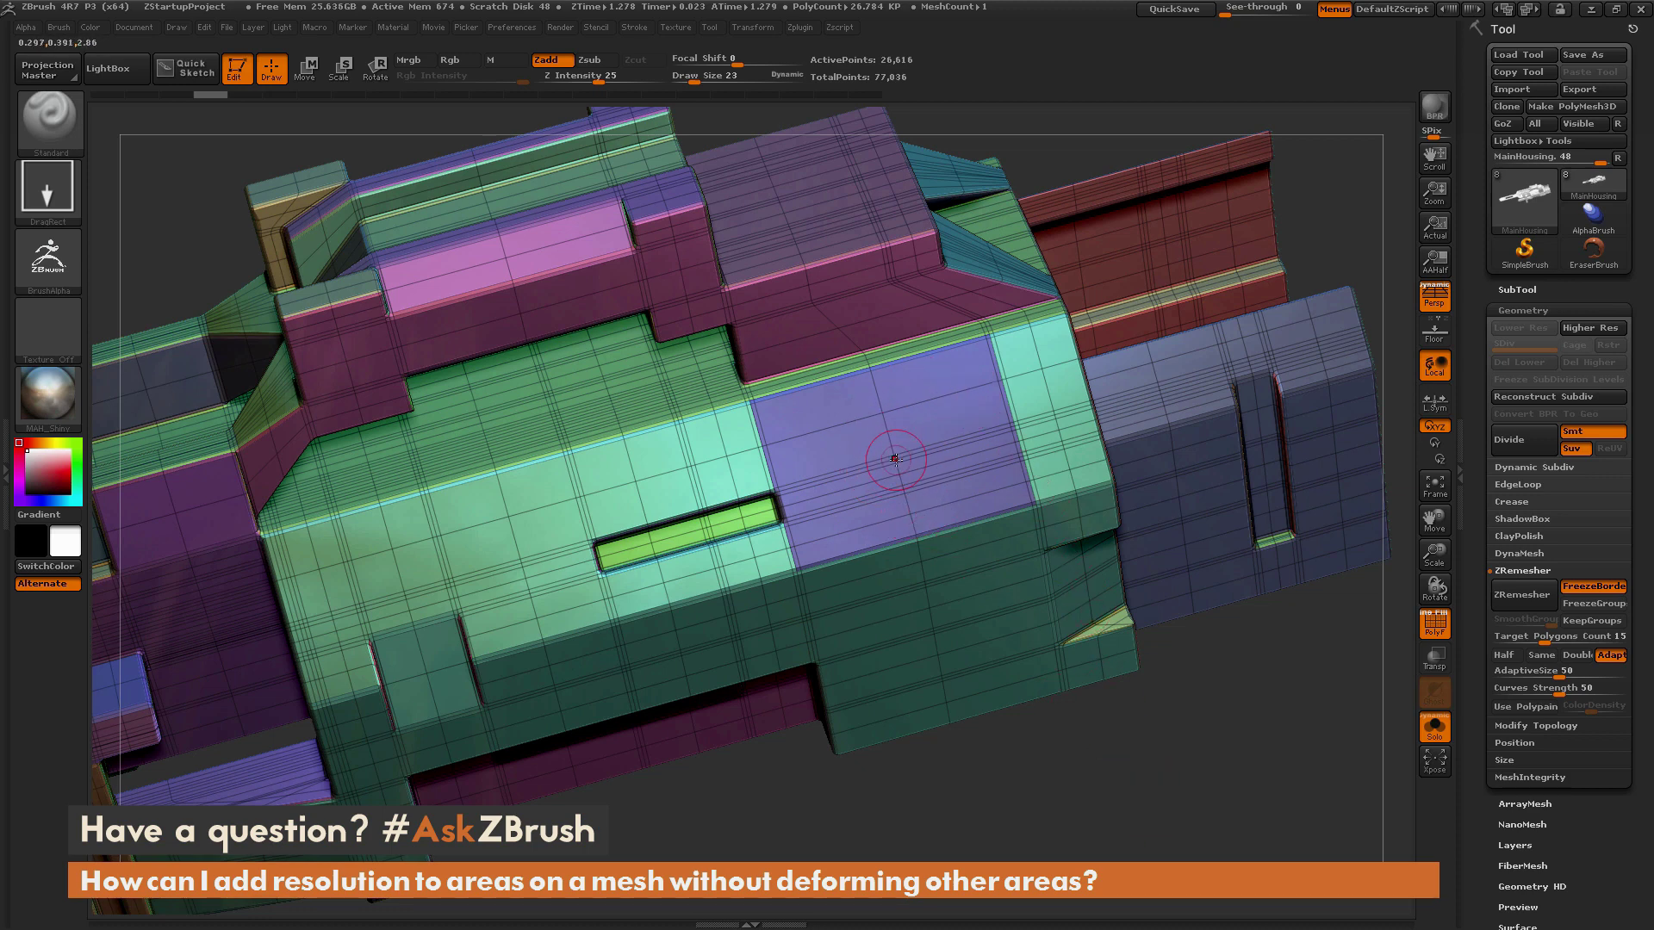
Convert a Plane3D to a PolyMesh3D, place it on the canvas in edit mode facing the view, and turn off perspective.
left_click(1595, 185)
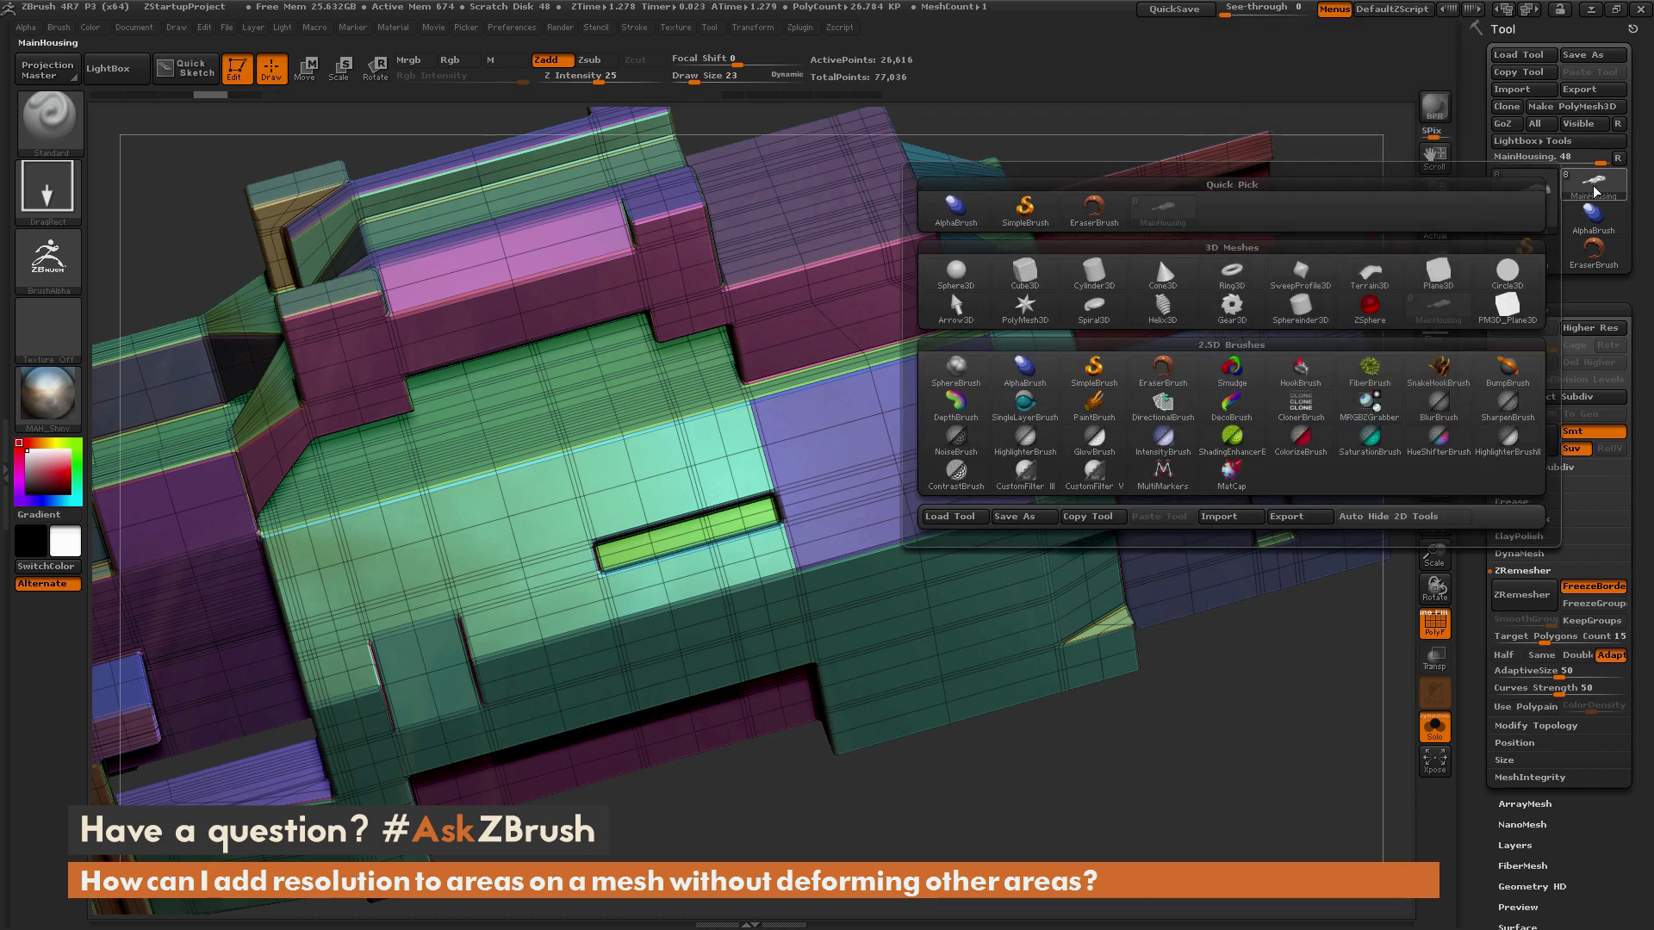
left_click(1440, 277)
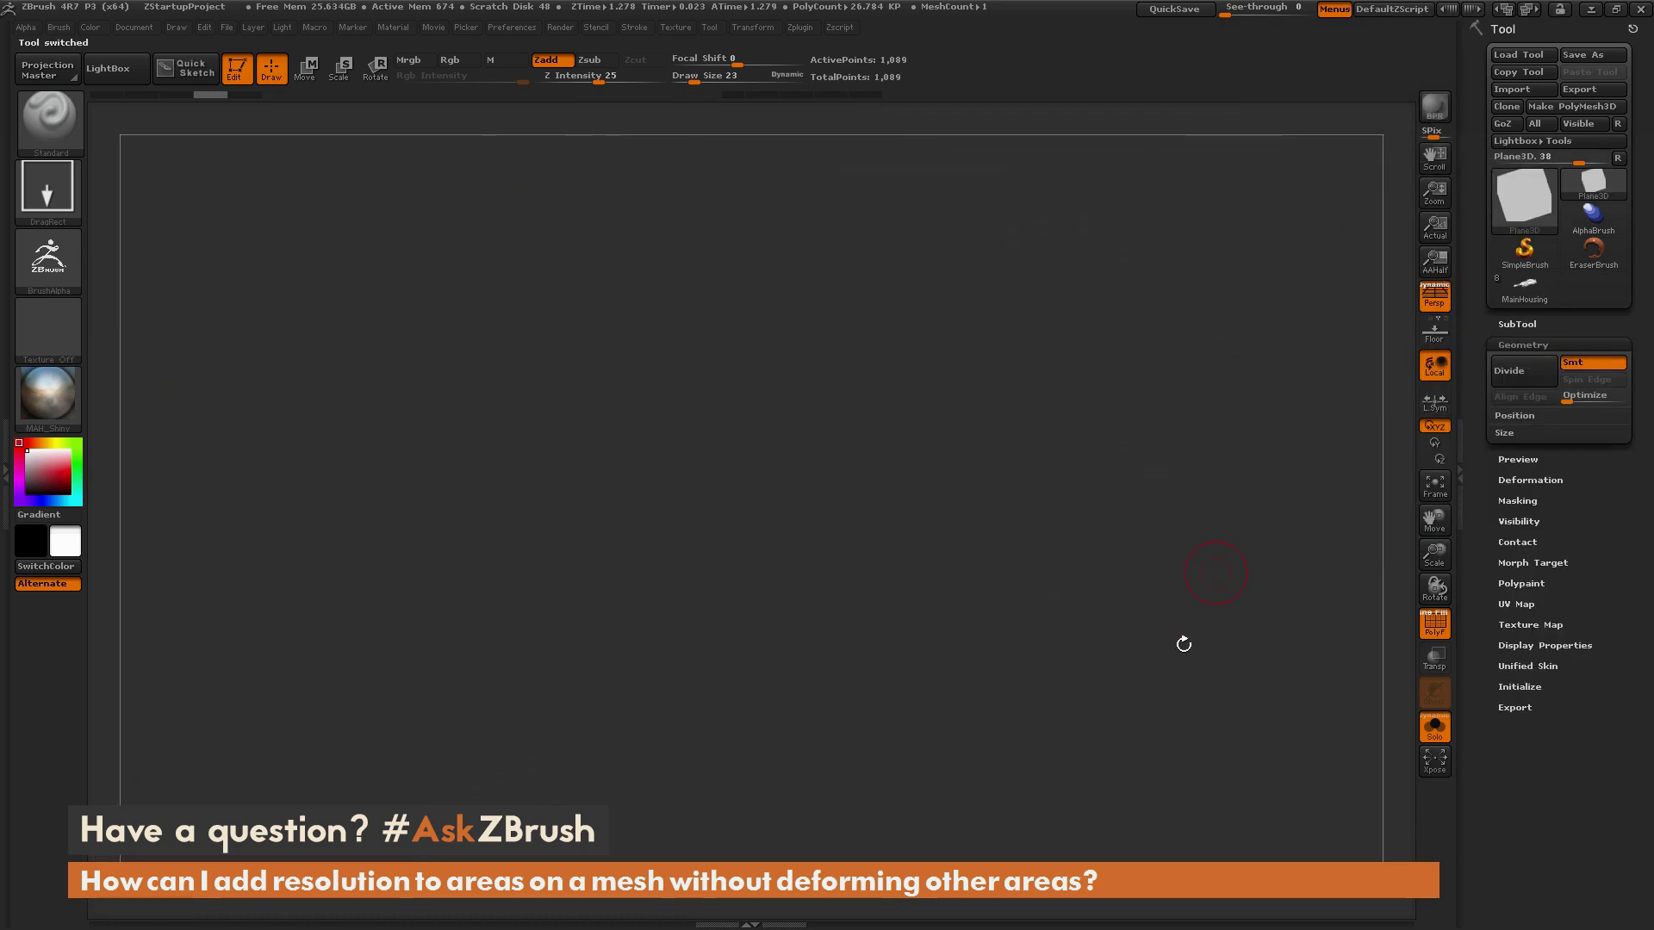
left_click(1601, 107)
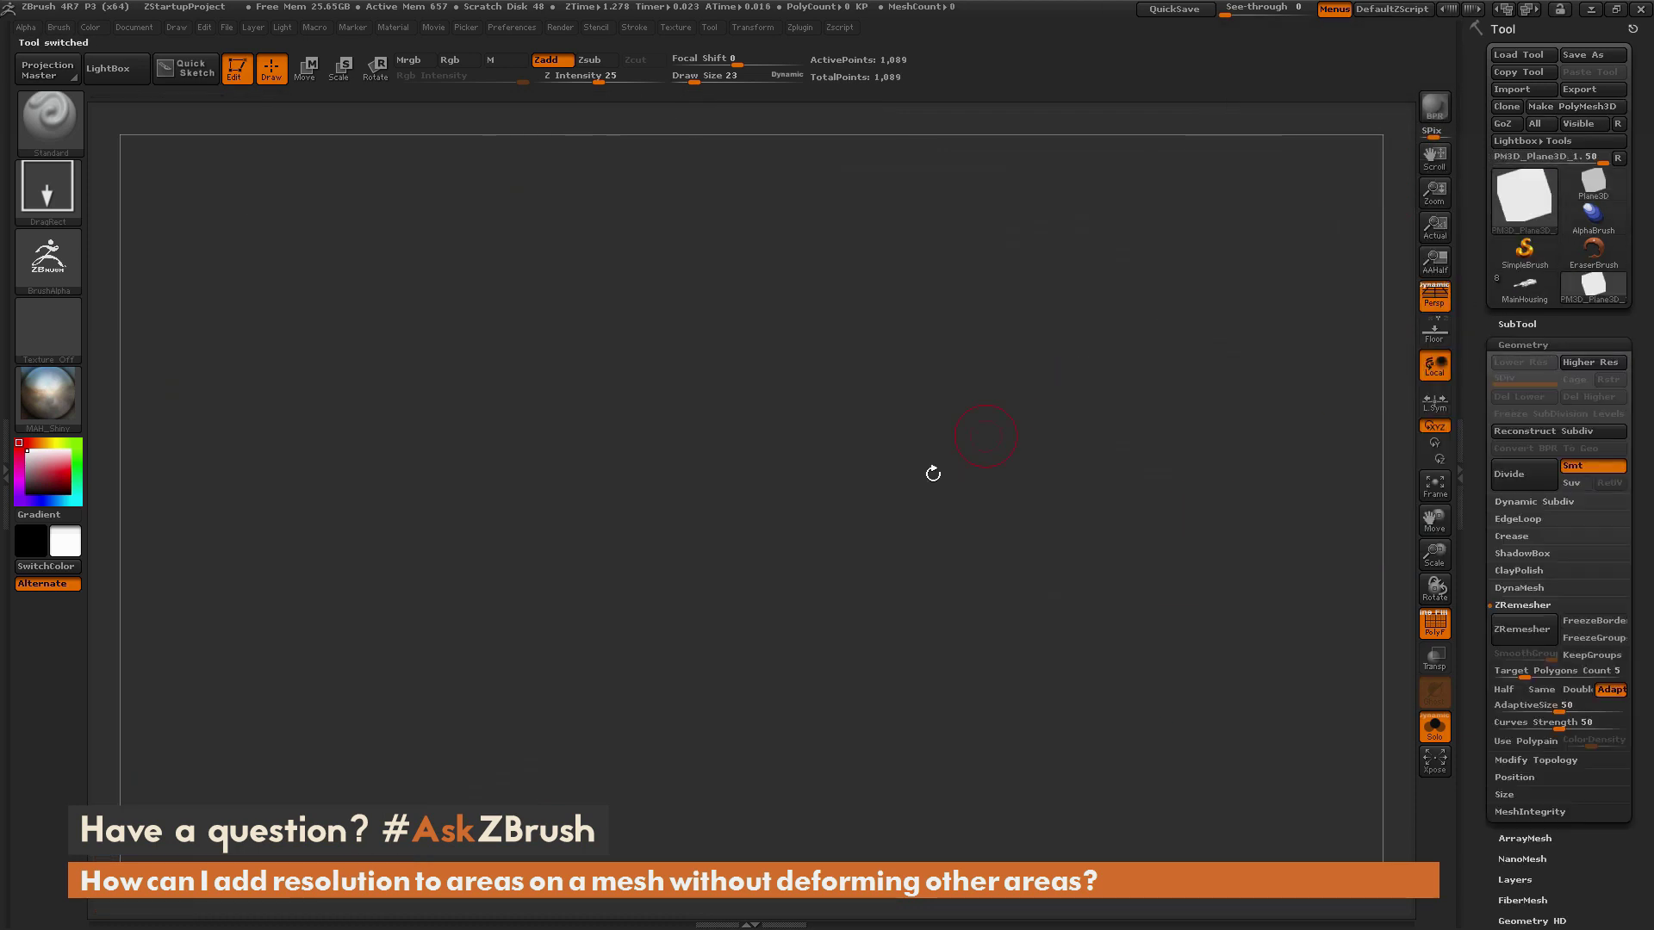
left_click_drag(739, 389, 738, 628)
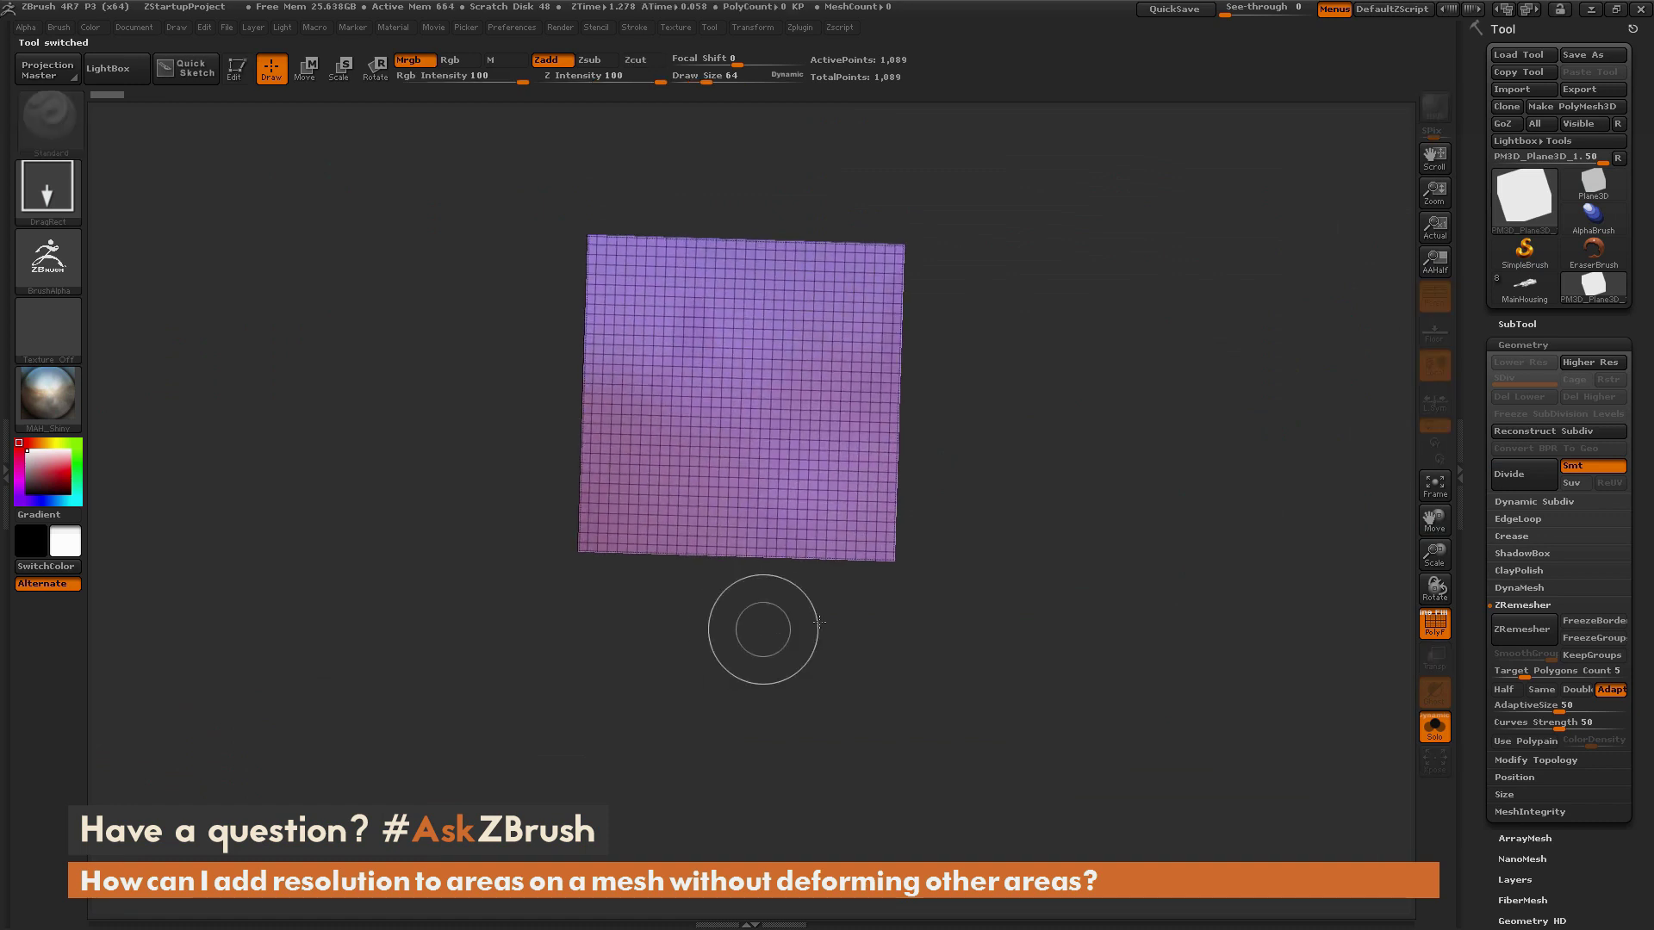
left_click_drag(1076, 517, 1078, 503, "shift")
mouse_move(1109, 419)
left_mouse_down()
mouse_move(1024, 453)
mouse_move(1105, 422)
left_mouse_up()
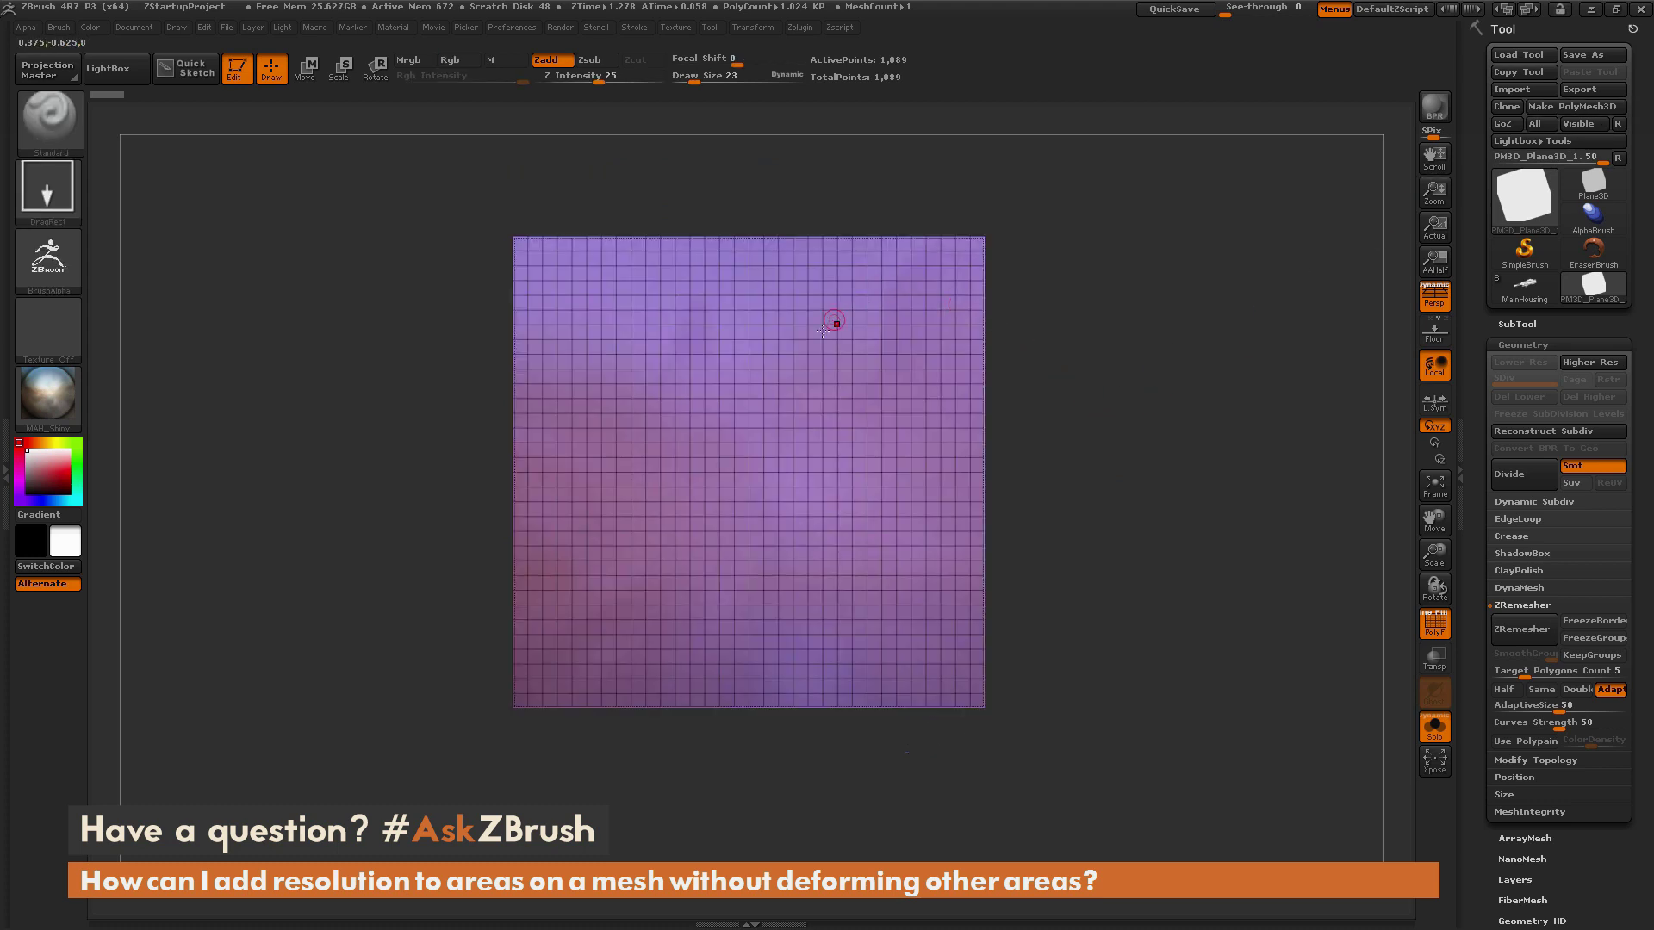
left_click(1437, 308)
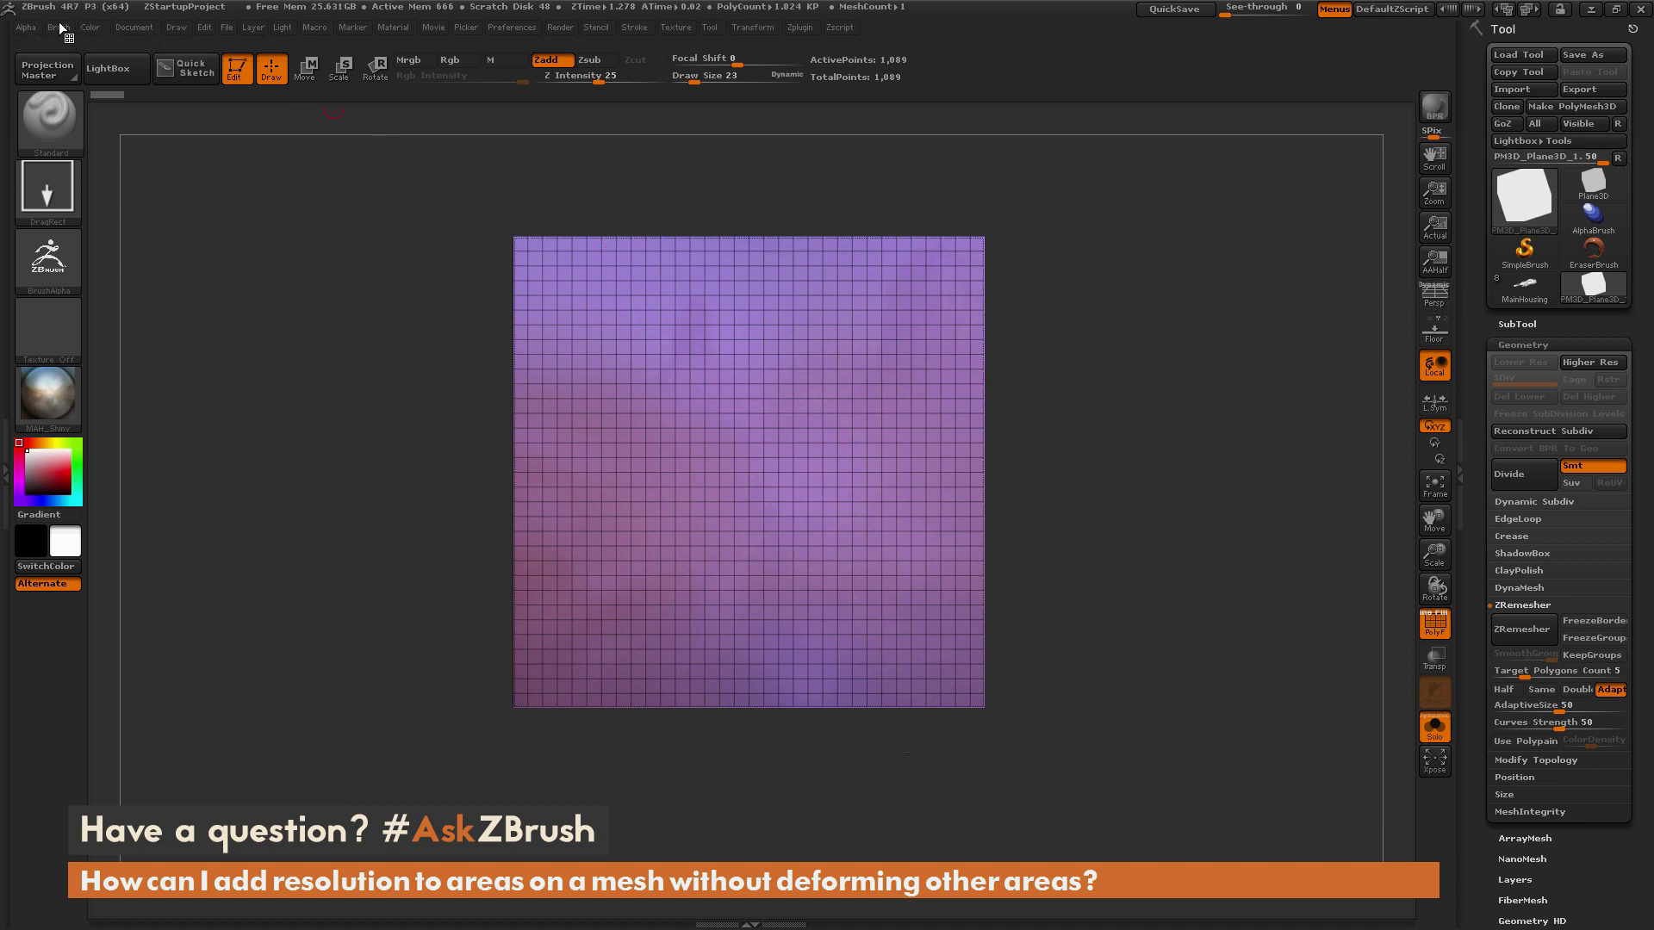
Create a new InsertMesh brush from the plane.
left_click(59, 27)
left_click(151, 93)
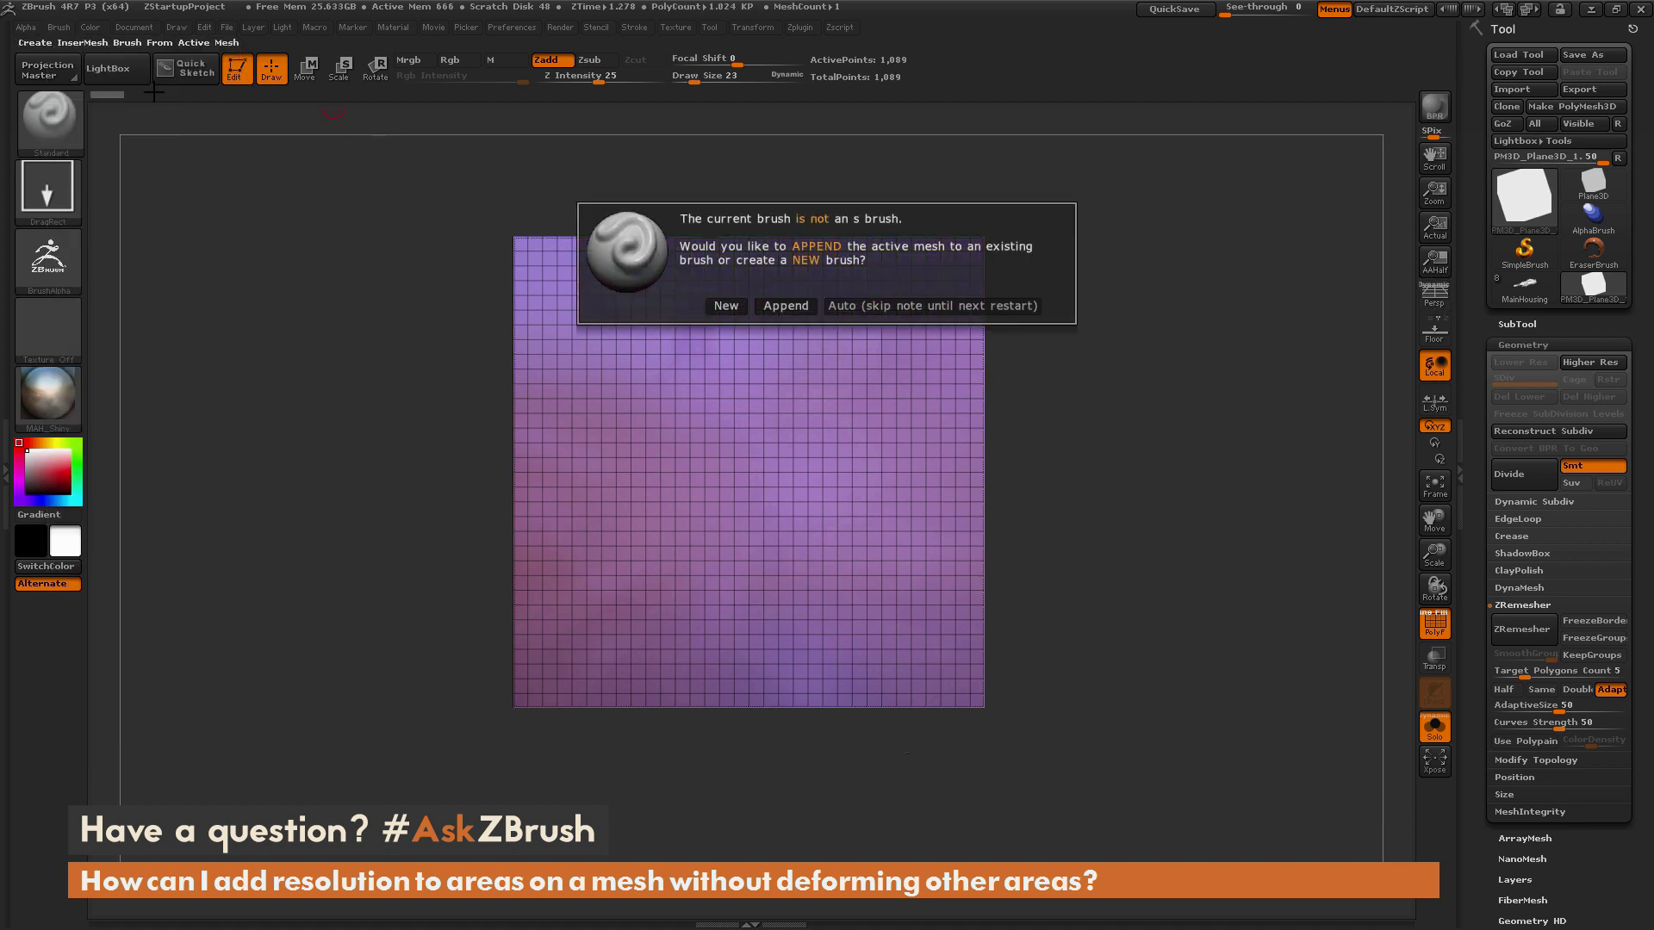
left_click(724, 306)
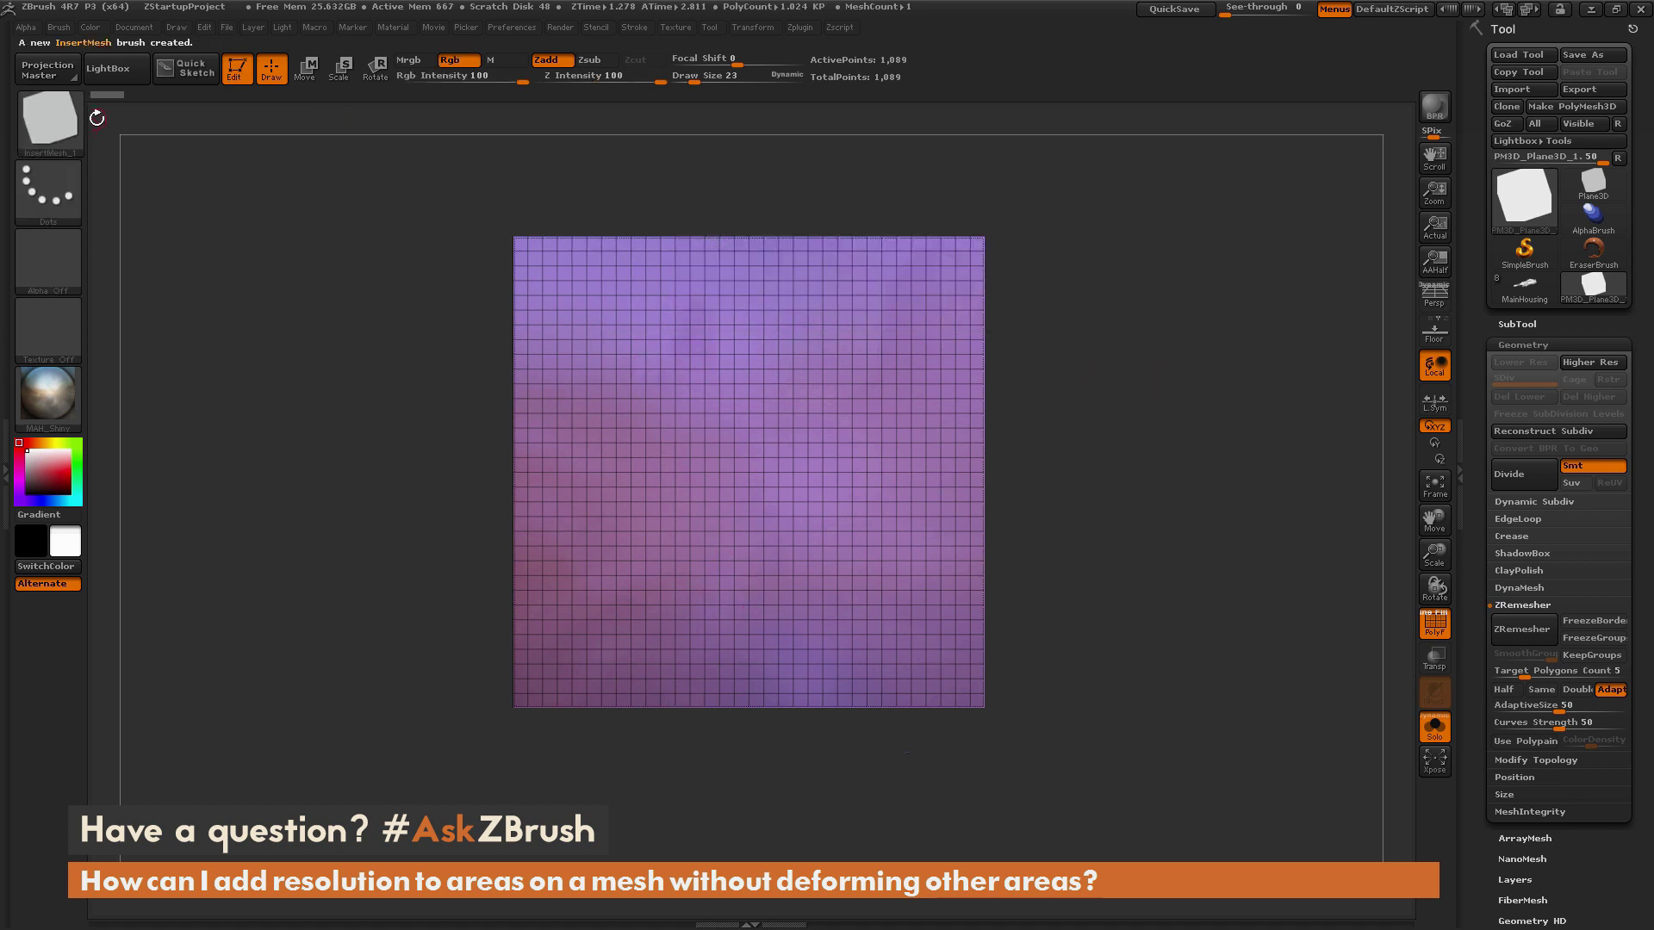
Switch back to the MainHousing tool, isolate and mask the purple panel, and unhide the rest of the housing.
left_click(1524, 286)
left_click_drag(1241, 566, 1262, 689)
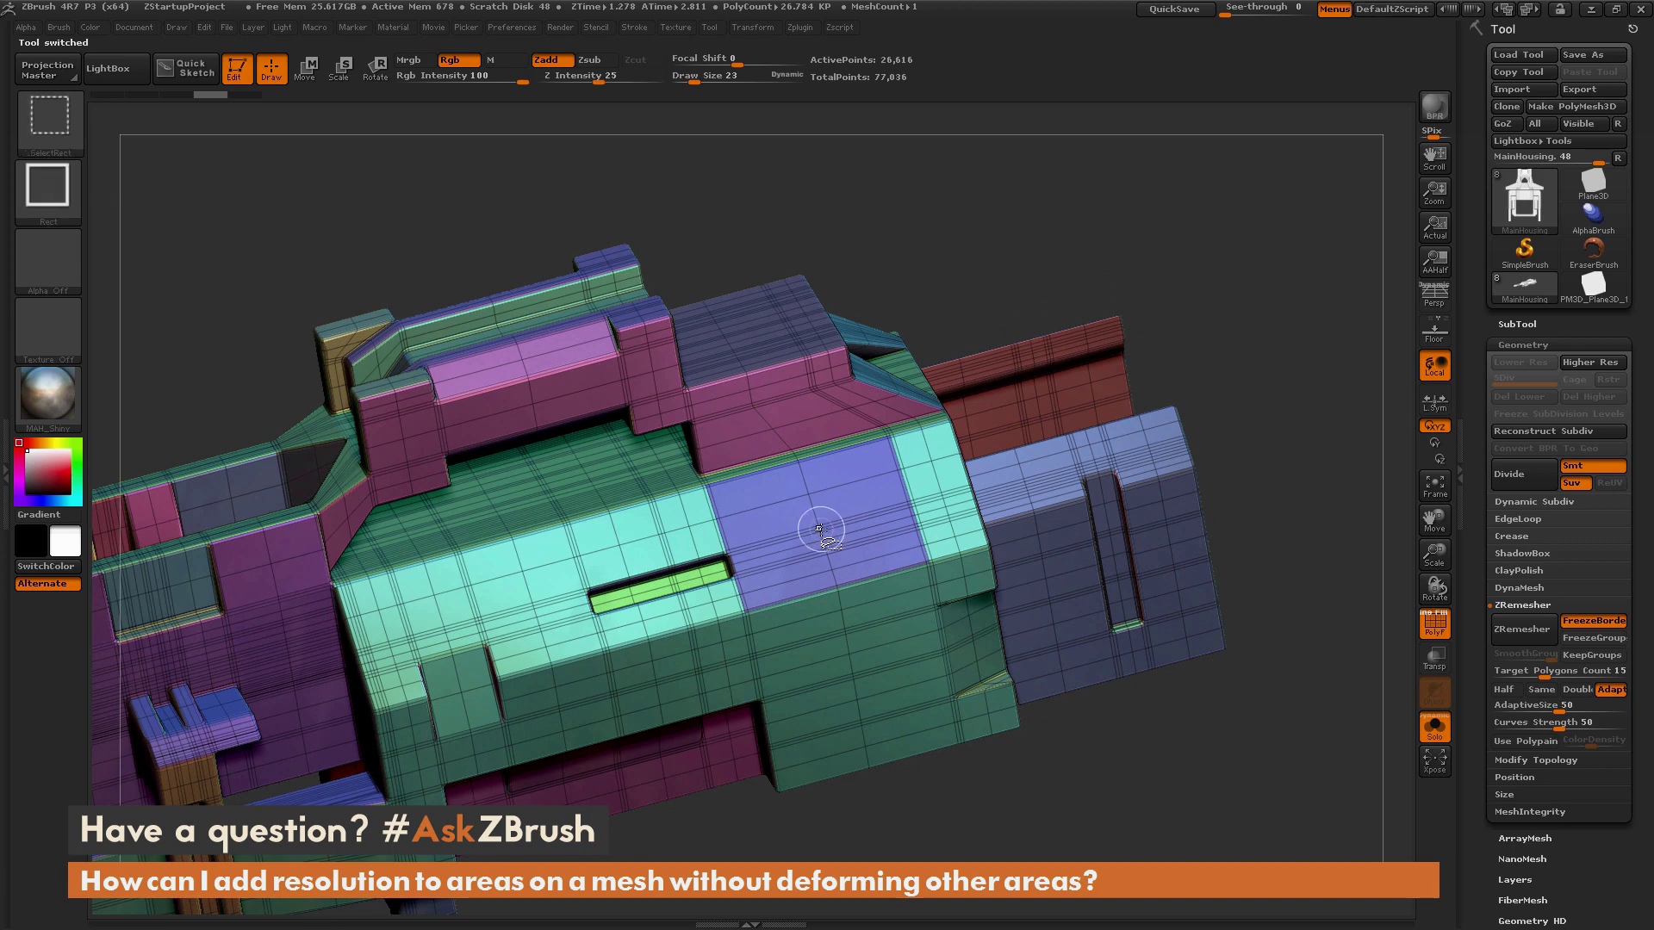
left_click(822, 527, "ctrl+shift")
mouse_move(628, 341)
left_mouse_down("ctrl")
mouse_move(686, 480)
mouse_move(969, 685)
left_mouse_up("ctrl")
left_click(1223, 475, "ctrl+shift")
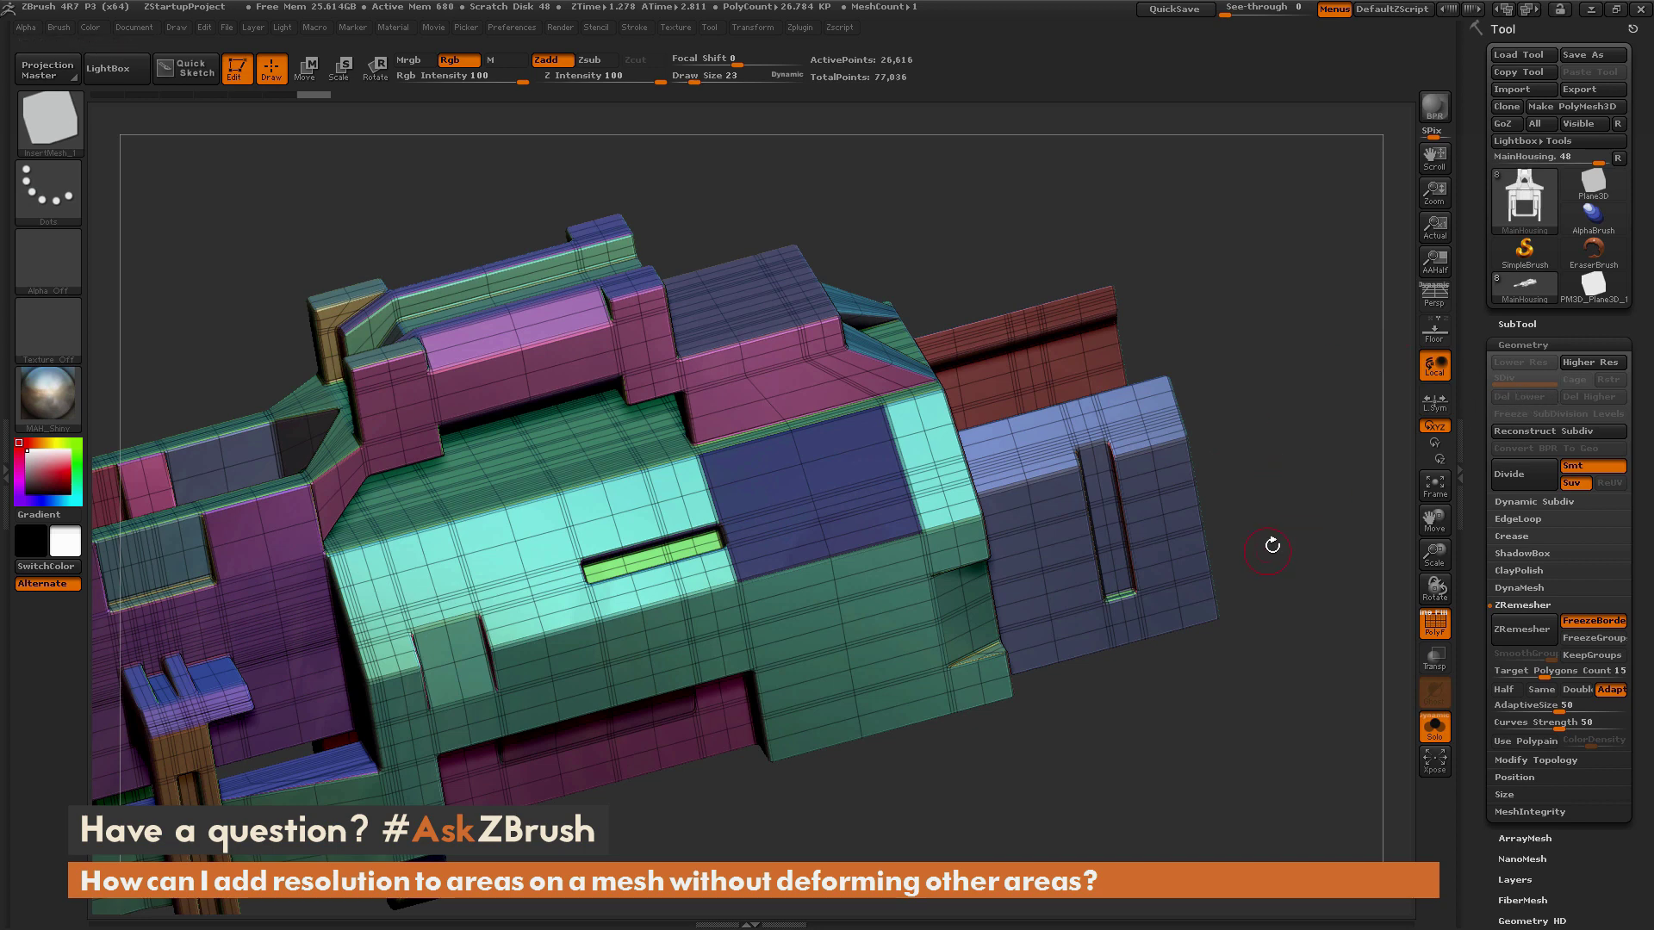
Try inserting the plane mesh over the masked panel with the new InsertMesh brush, and undo the insertion.
left_click(1527, 588)
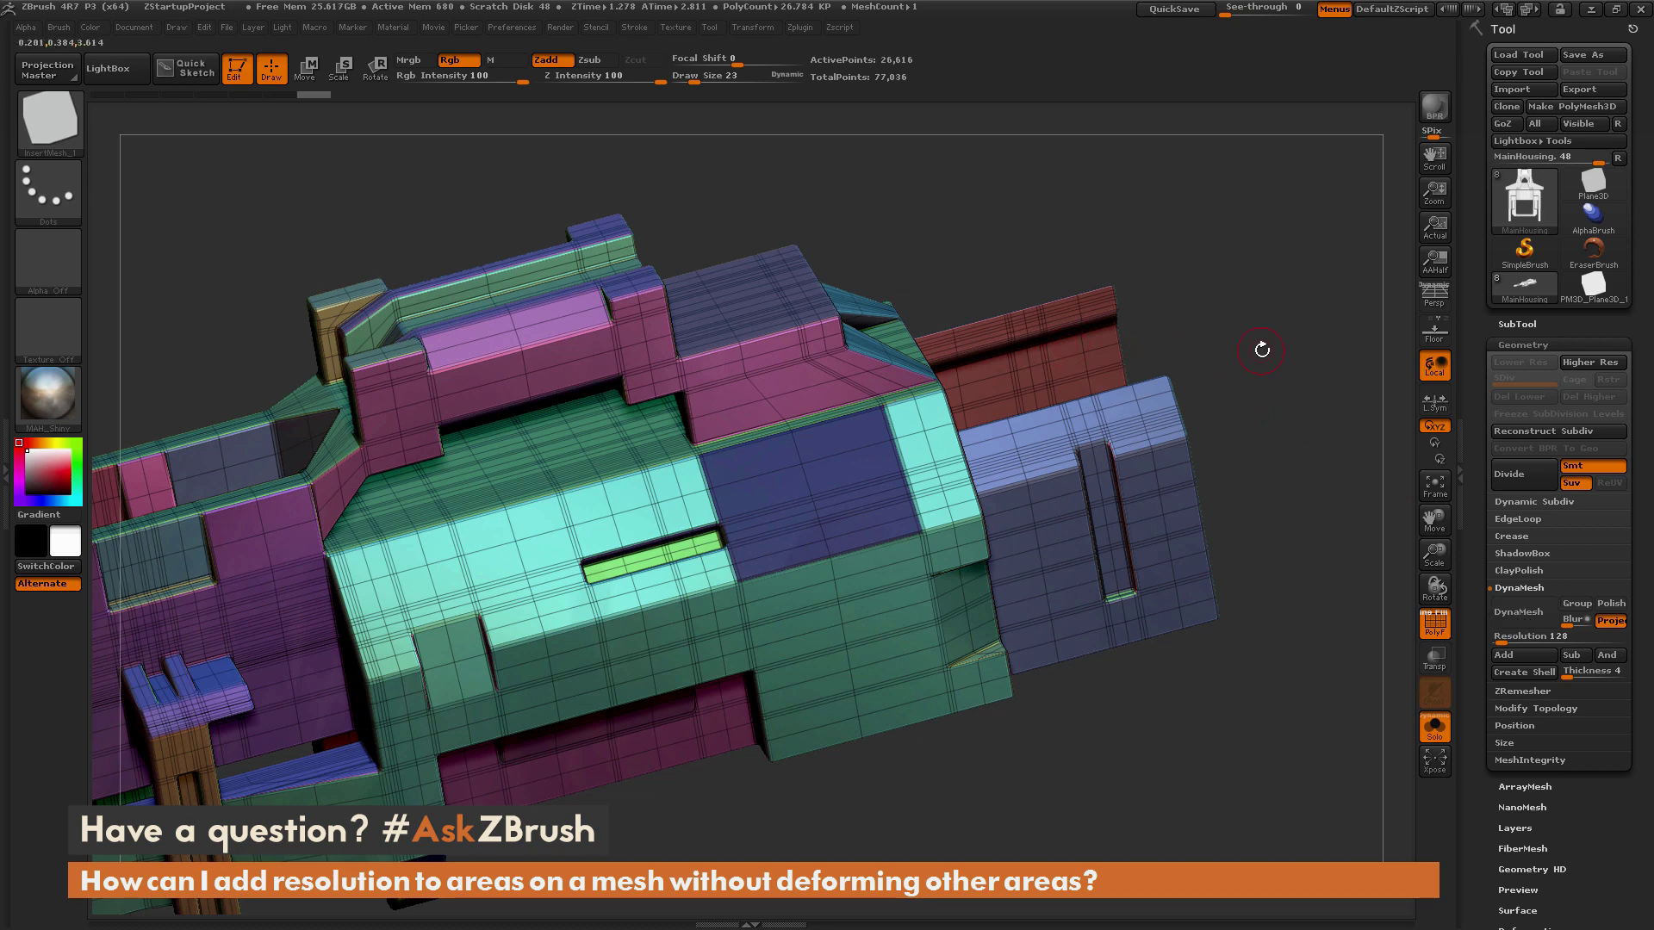
mouse_move(1258, 347)
left_mouse_down()
mouse_move(1230, 324)
mouse_move(1243, 303)
mouse_move(1246, 322)
left_mouse_up()
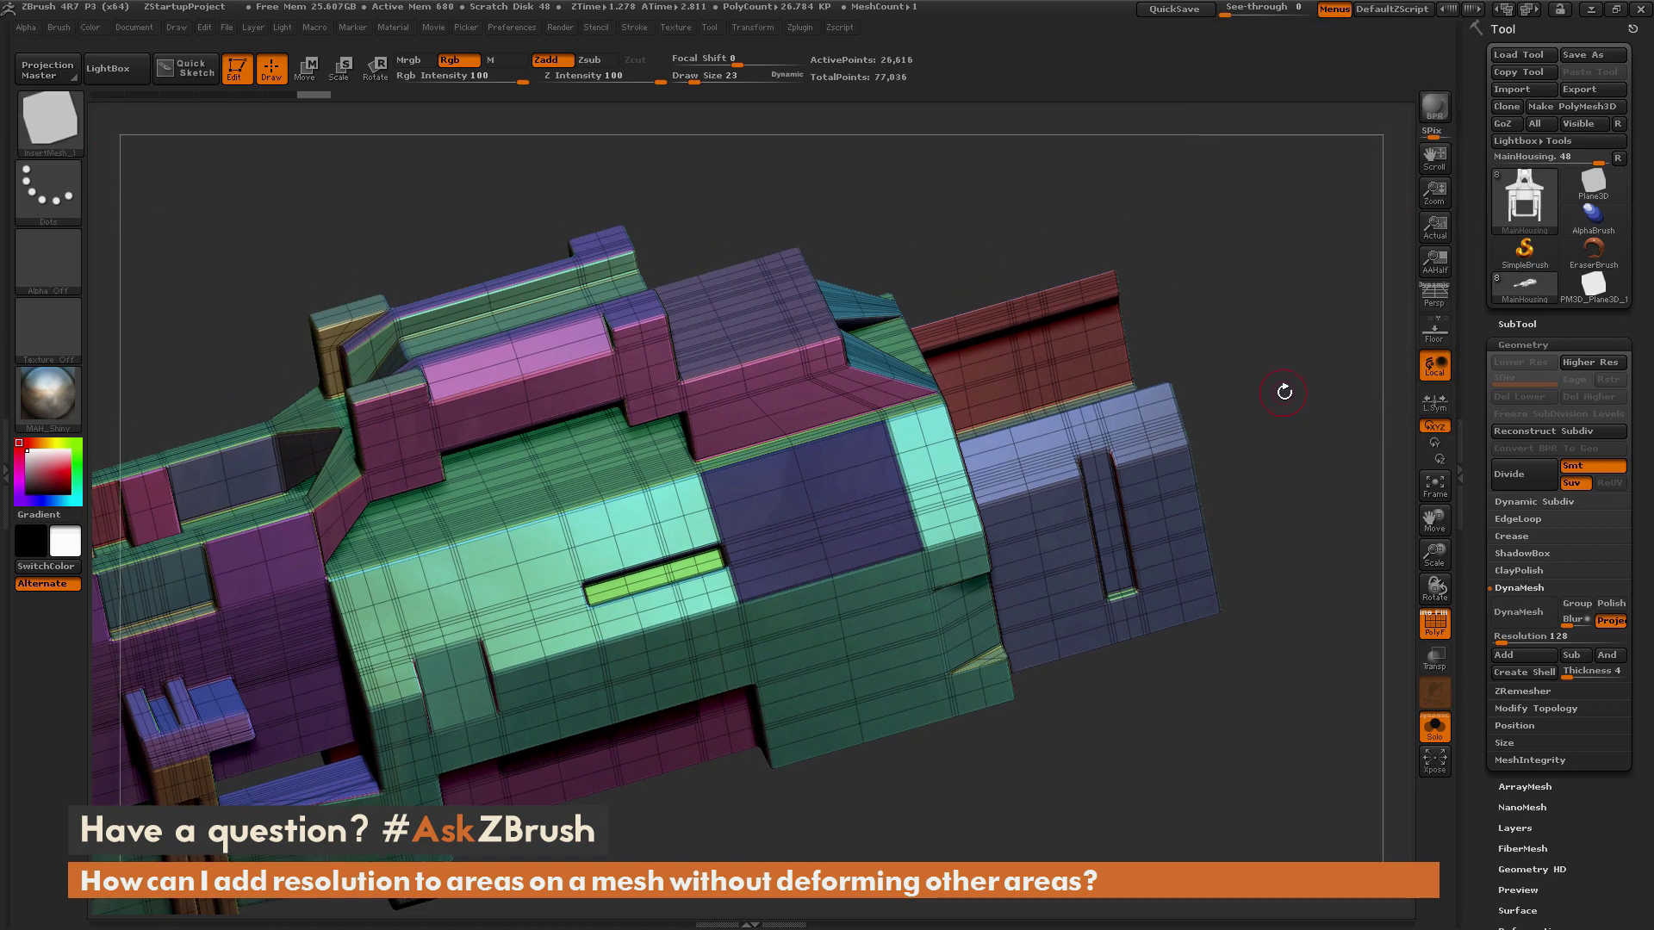
left_click_drag(1287, 388, 1280, 360)
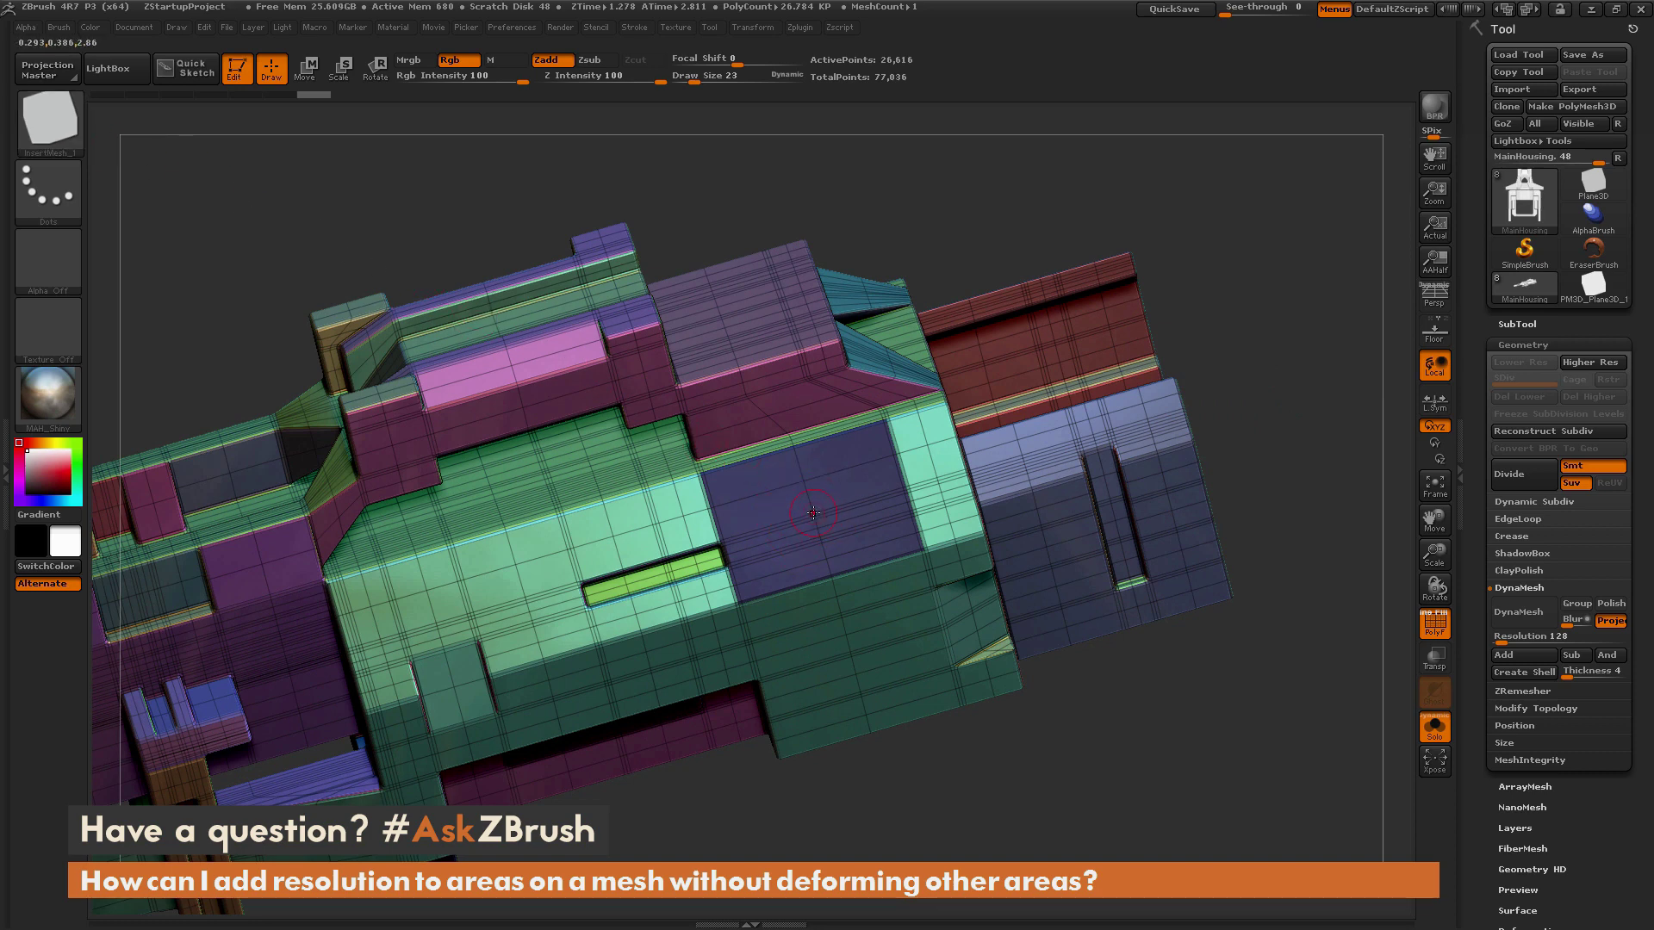
key("ctrl+n")
left_click_drag(813, 512, 832, 579)
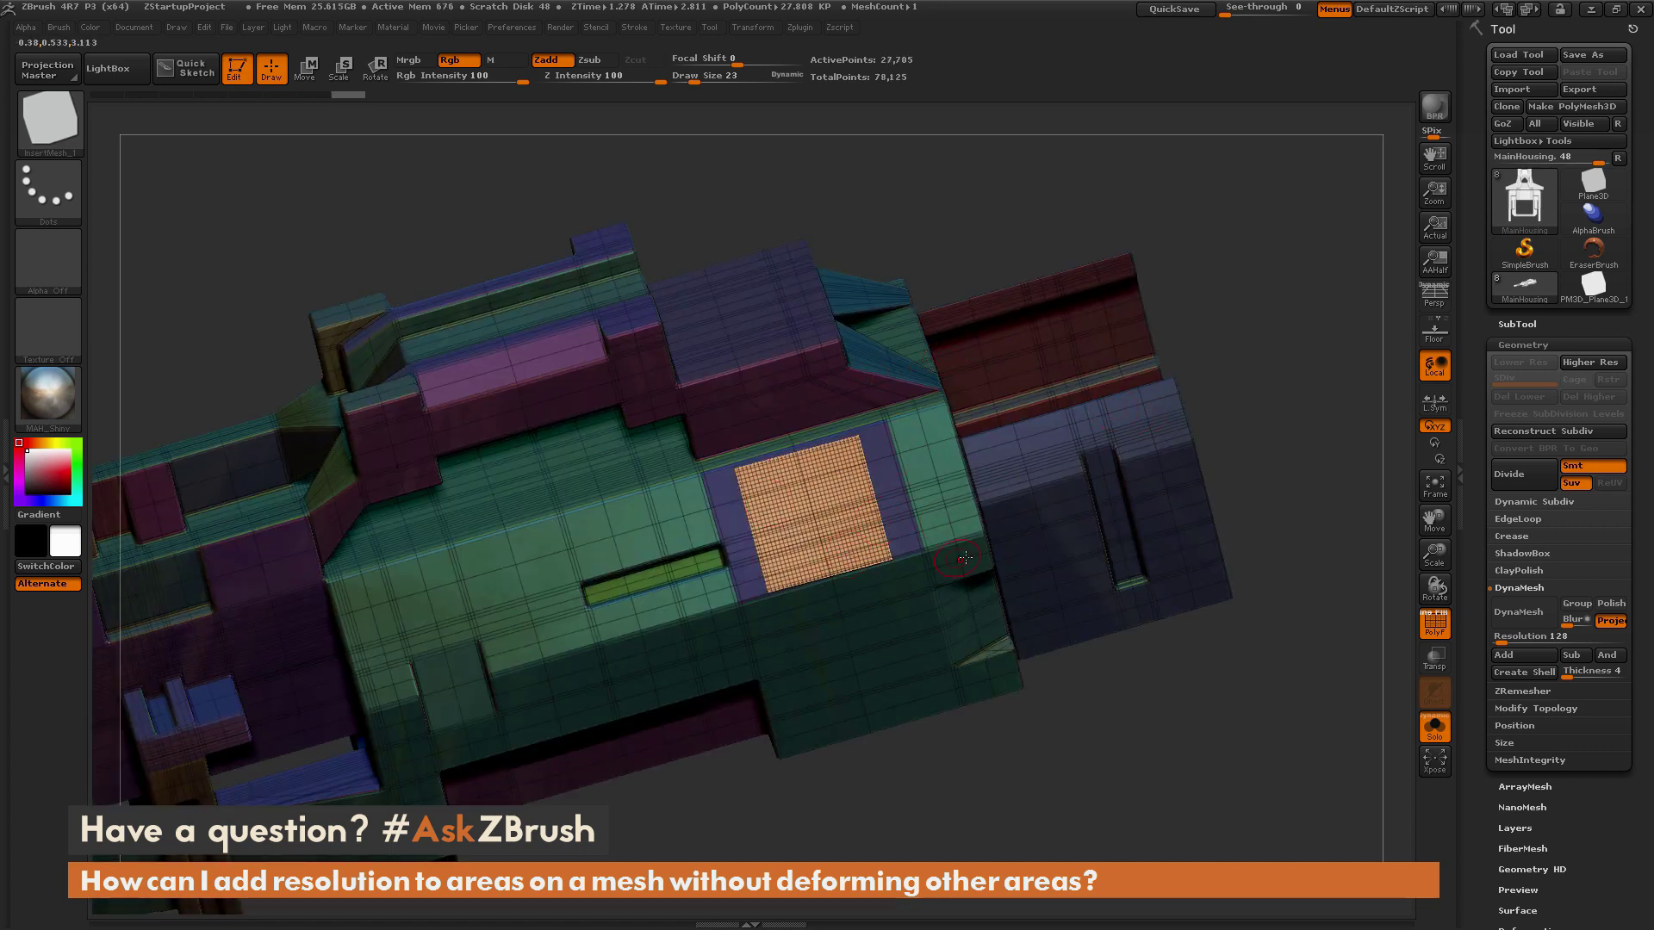
key("ctrl+z")
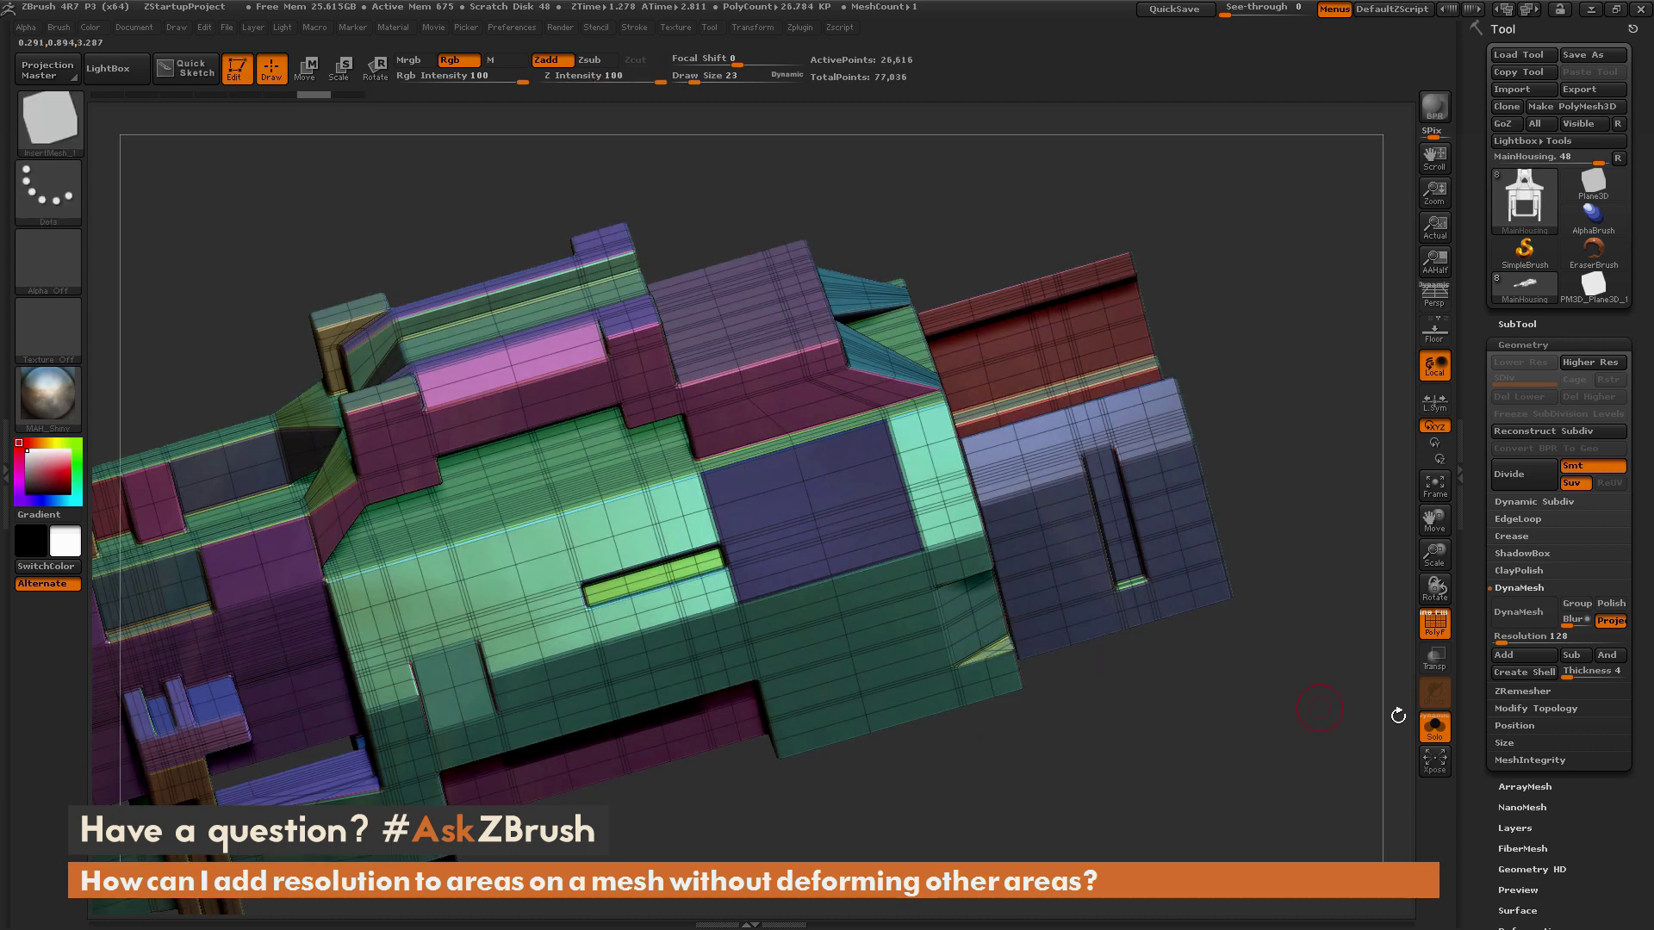
Show all subtools, insert the plane mesh on the masked purple panel, and stretch it until it nearly fills the panel.
left_click(1434, 726)
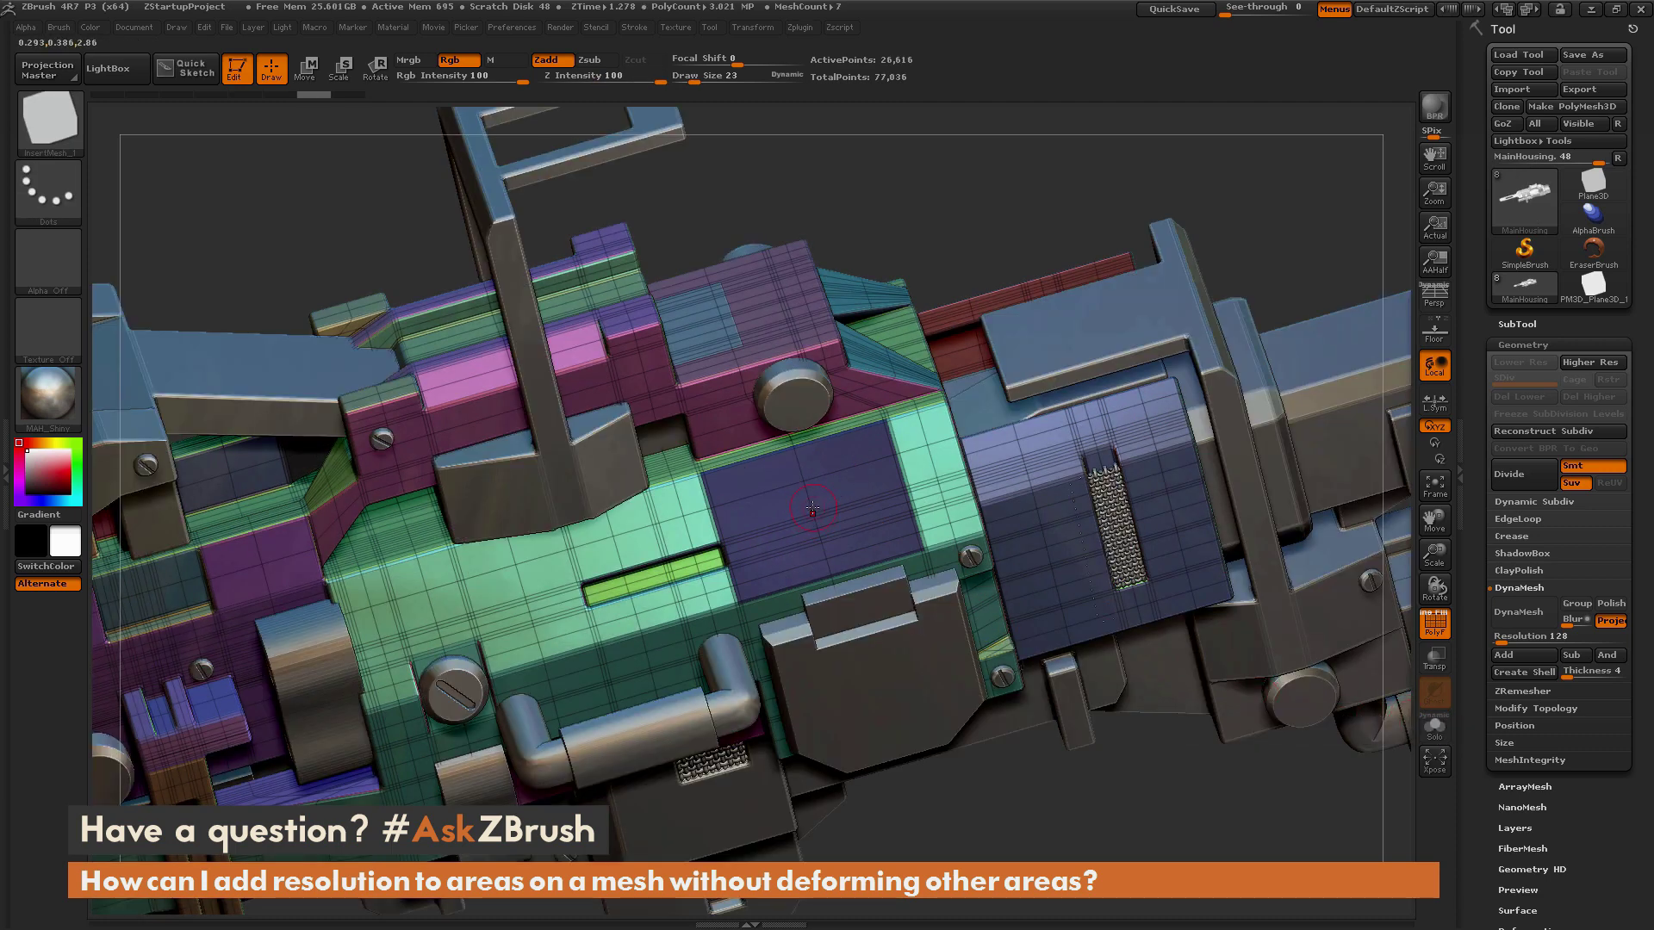
left_click_drag(812, 511, 833, 566)
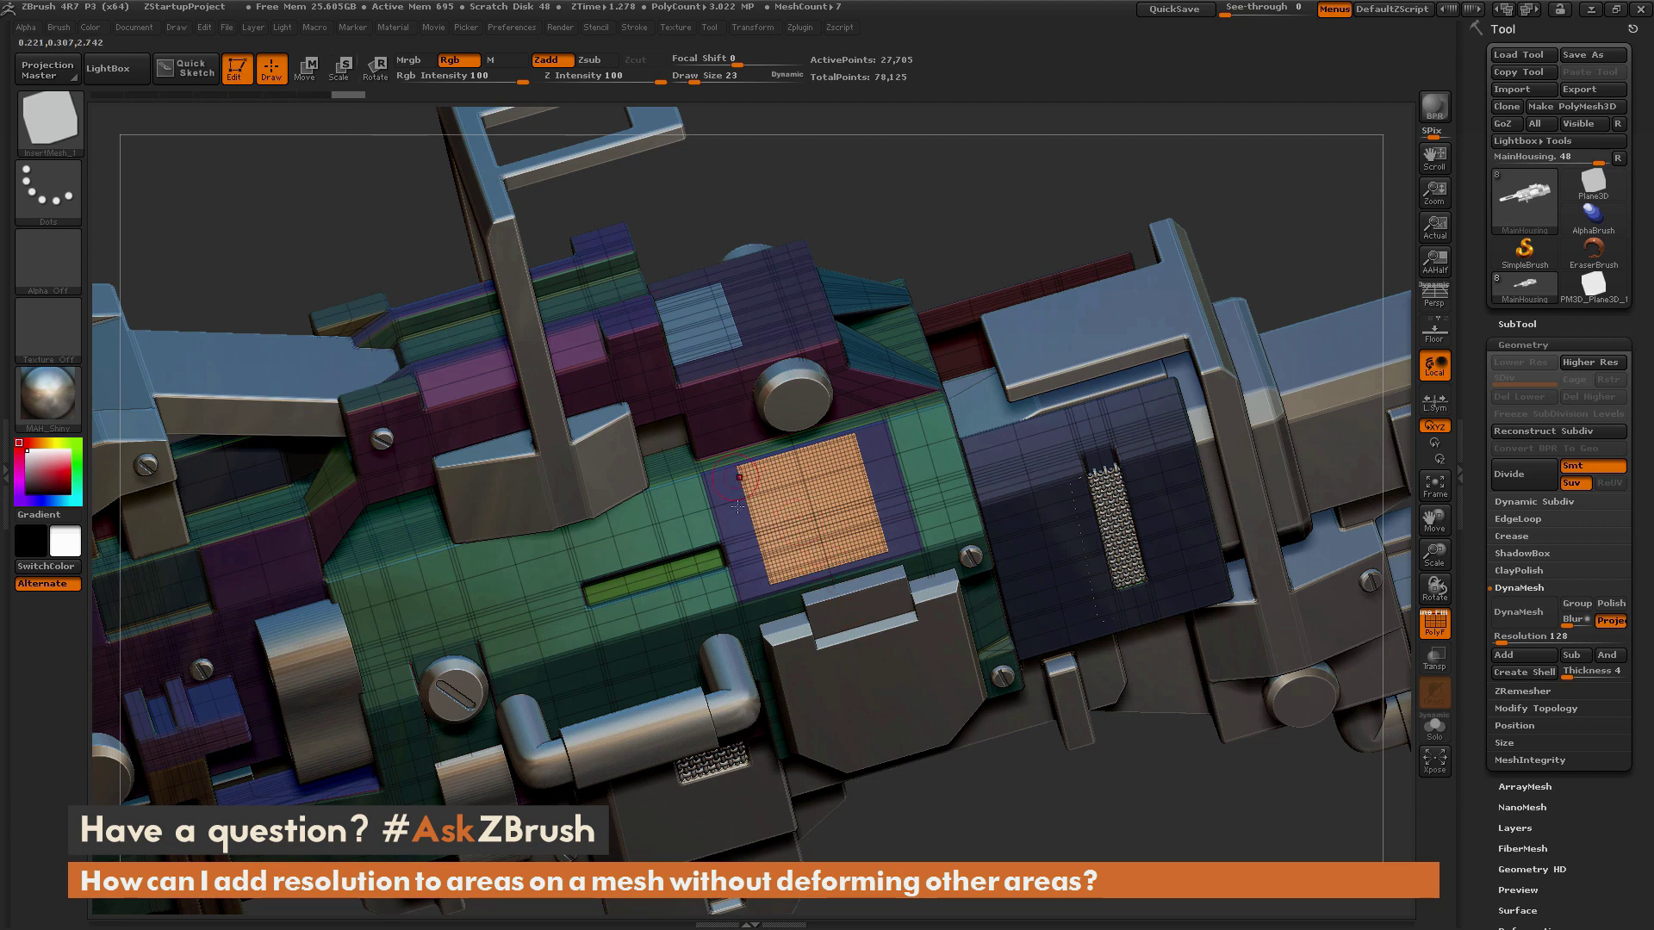
left_click(307, 74)
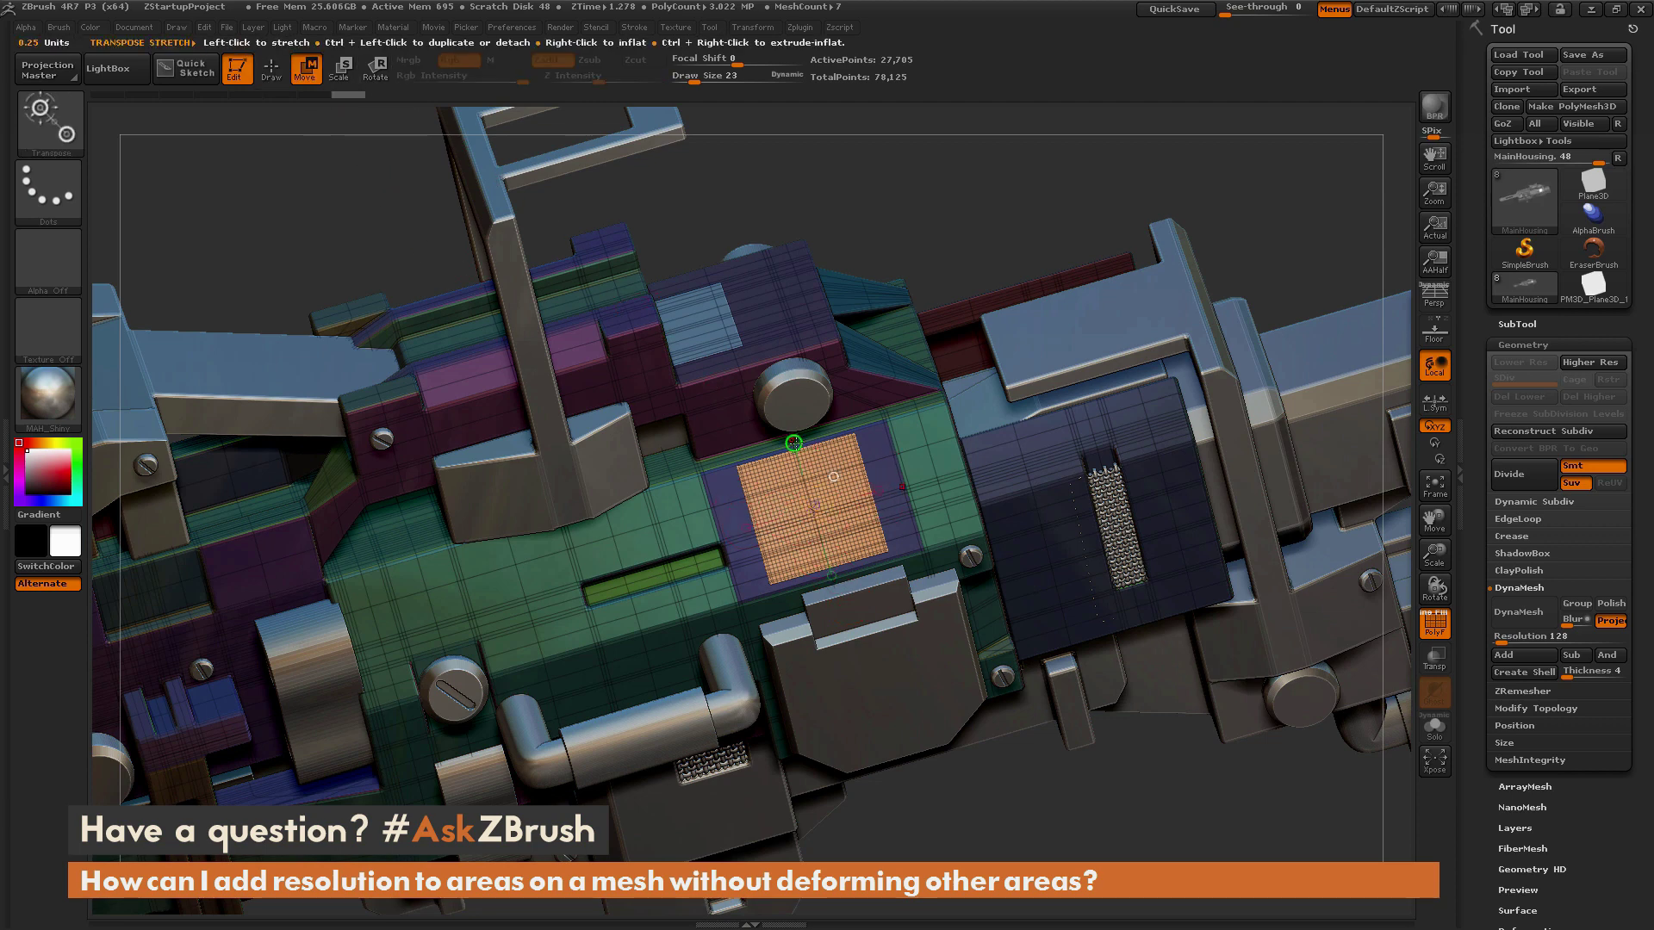
left_click_drag(812, 510, 968, 465)
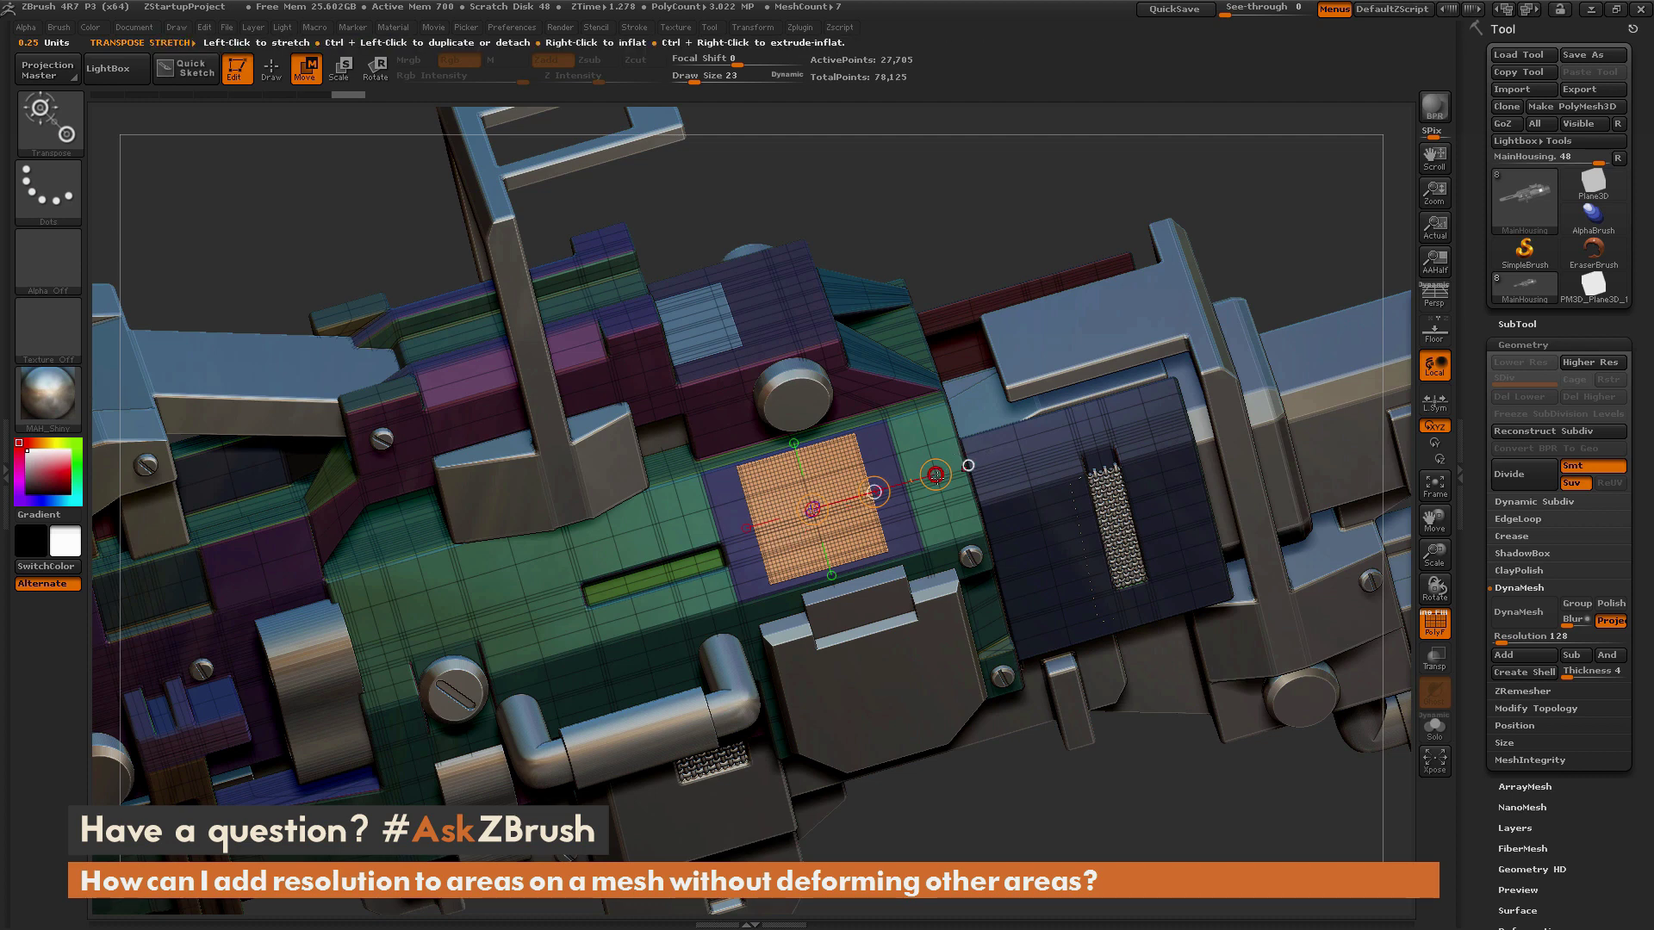
left_click_drag(936, 475, 985, 461)
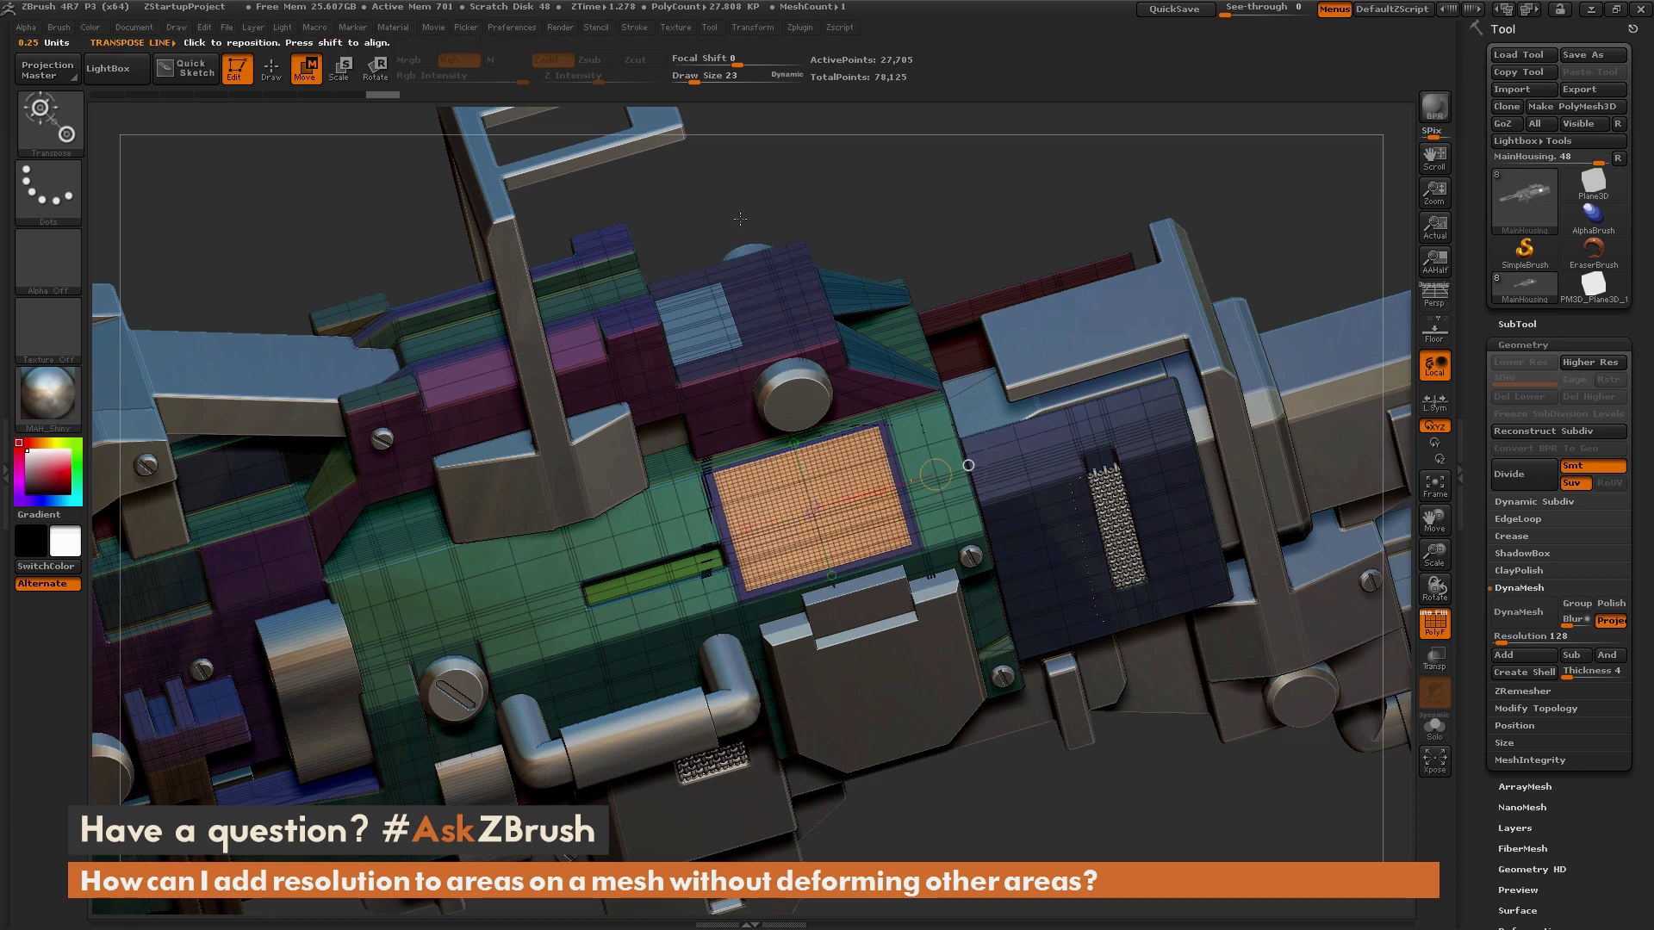
left_click(274, 76)
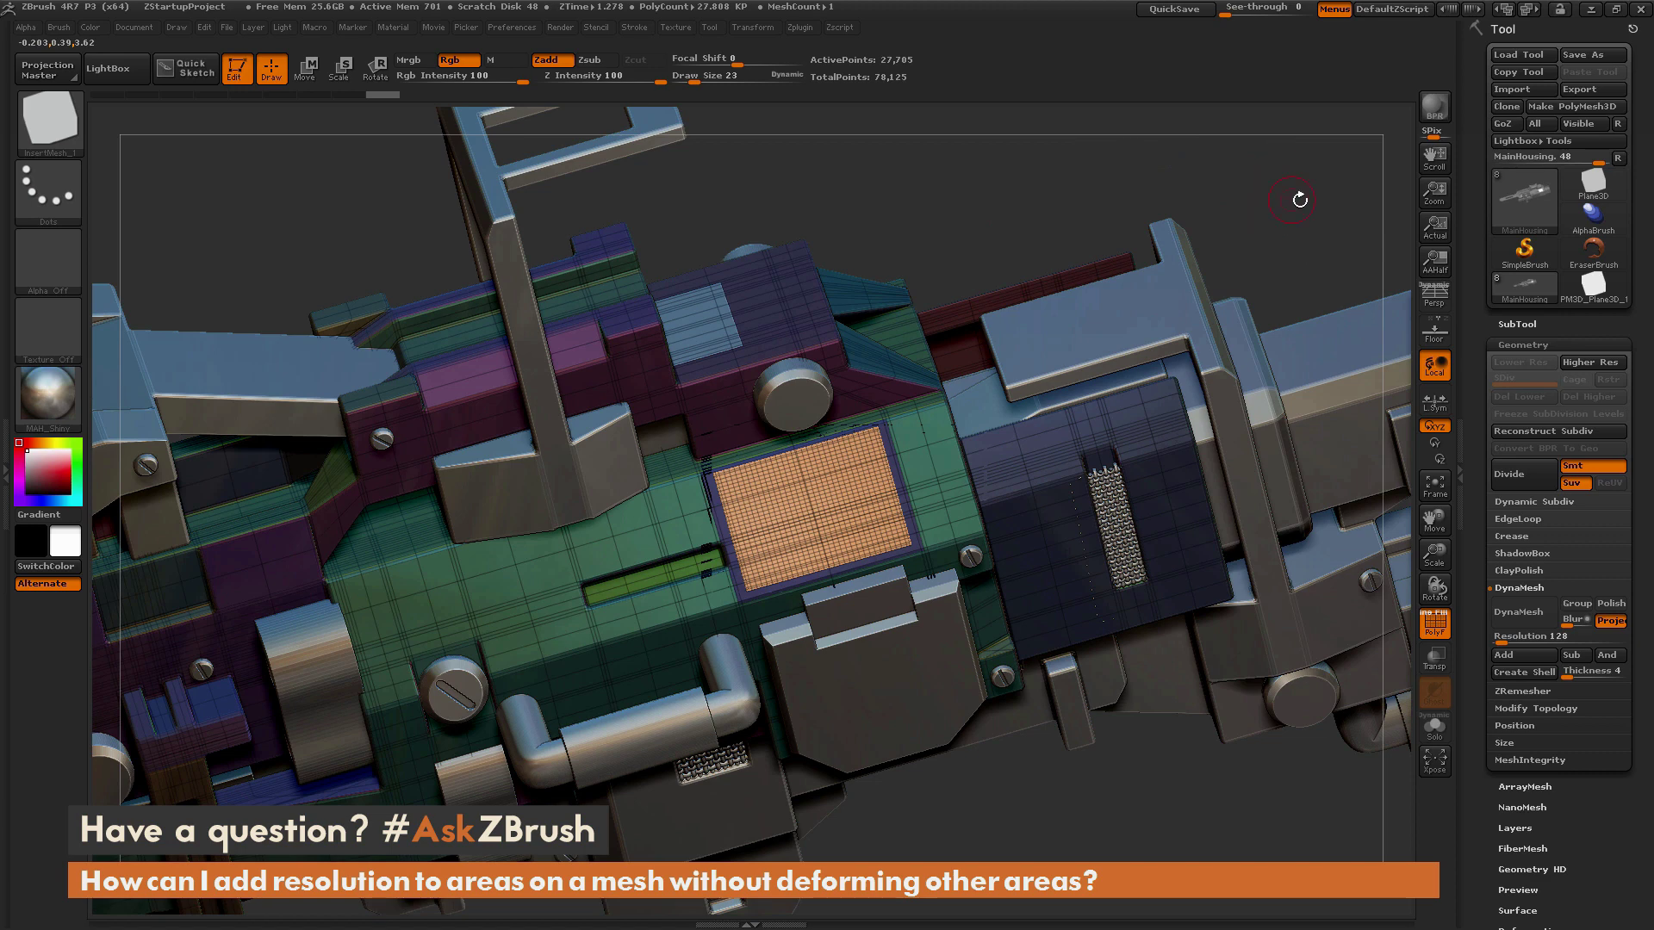
Try fusing the inserted plane into the panel with subdivide smoothing on, check the surface without polyframe, and undo the fusion.
key("ctrl")
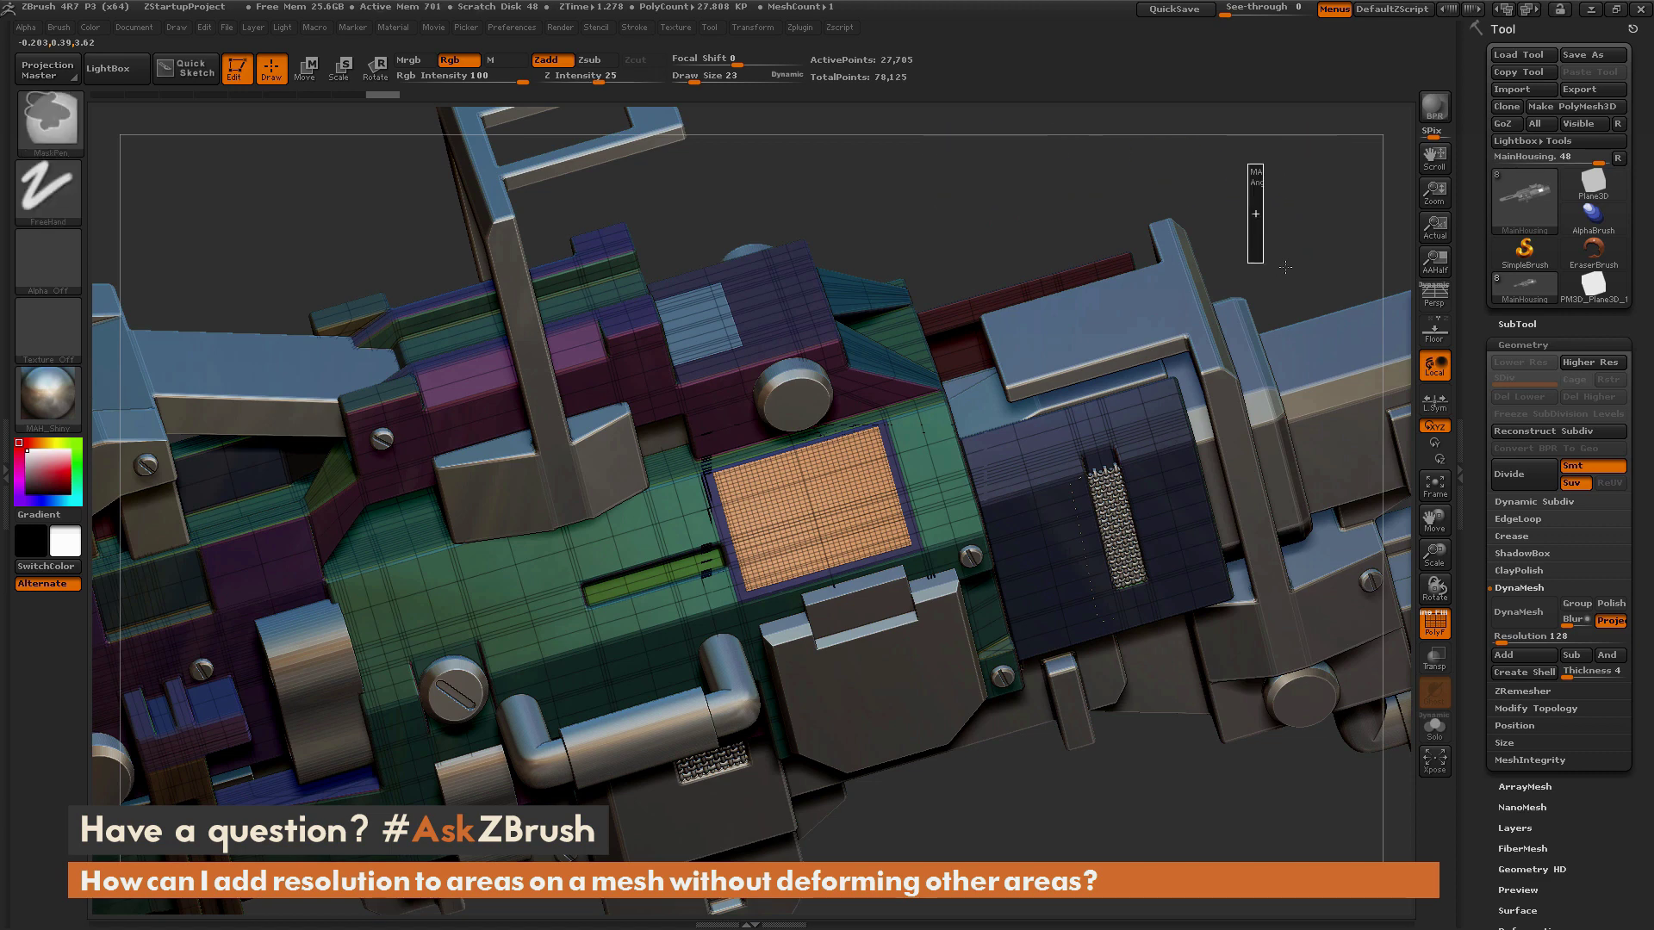
left_click(1334, 265, "ctrl")
mouse_move(1252, 161)
left_mouse_down("ctrl")
mouse_move(1305, 259)
mouse_move(1338, 263)
left_mouse_up("ctrl")
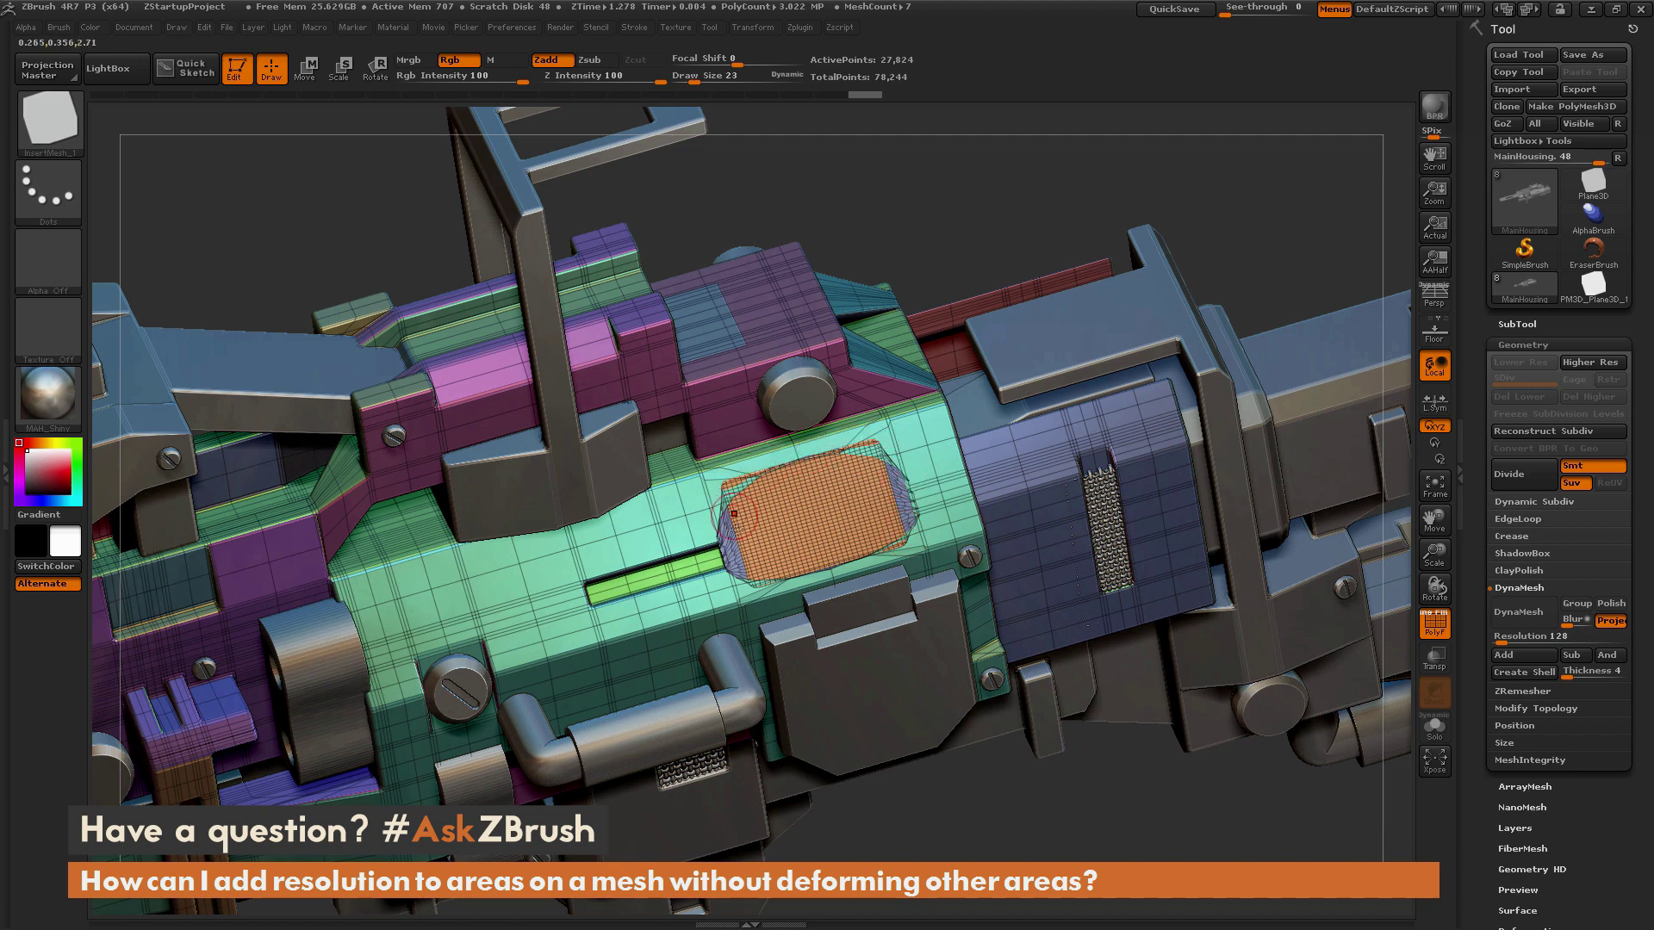
left_click(1436, 633)
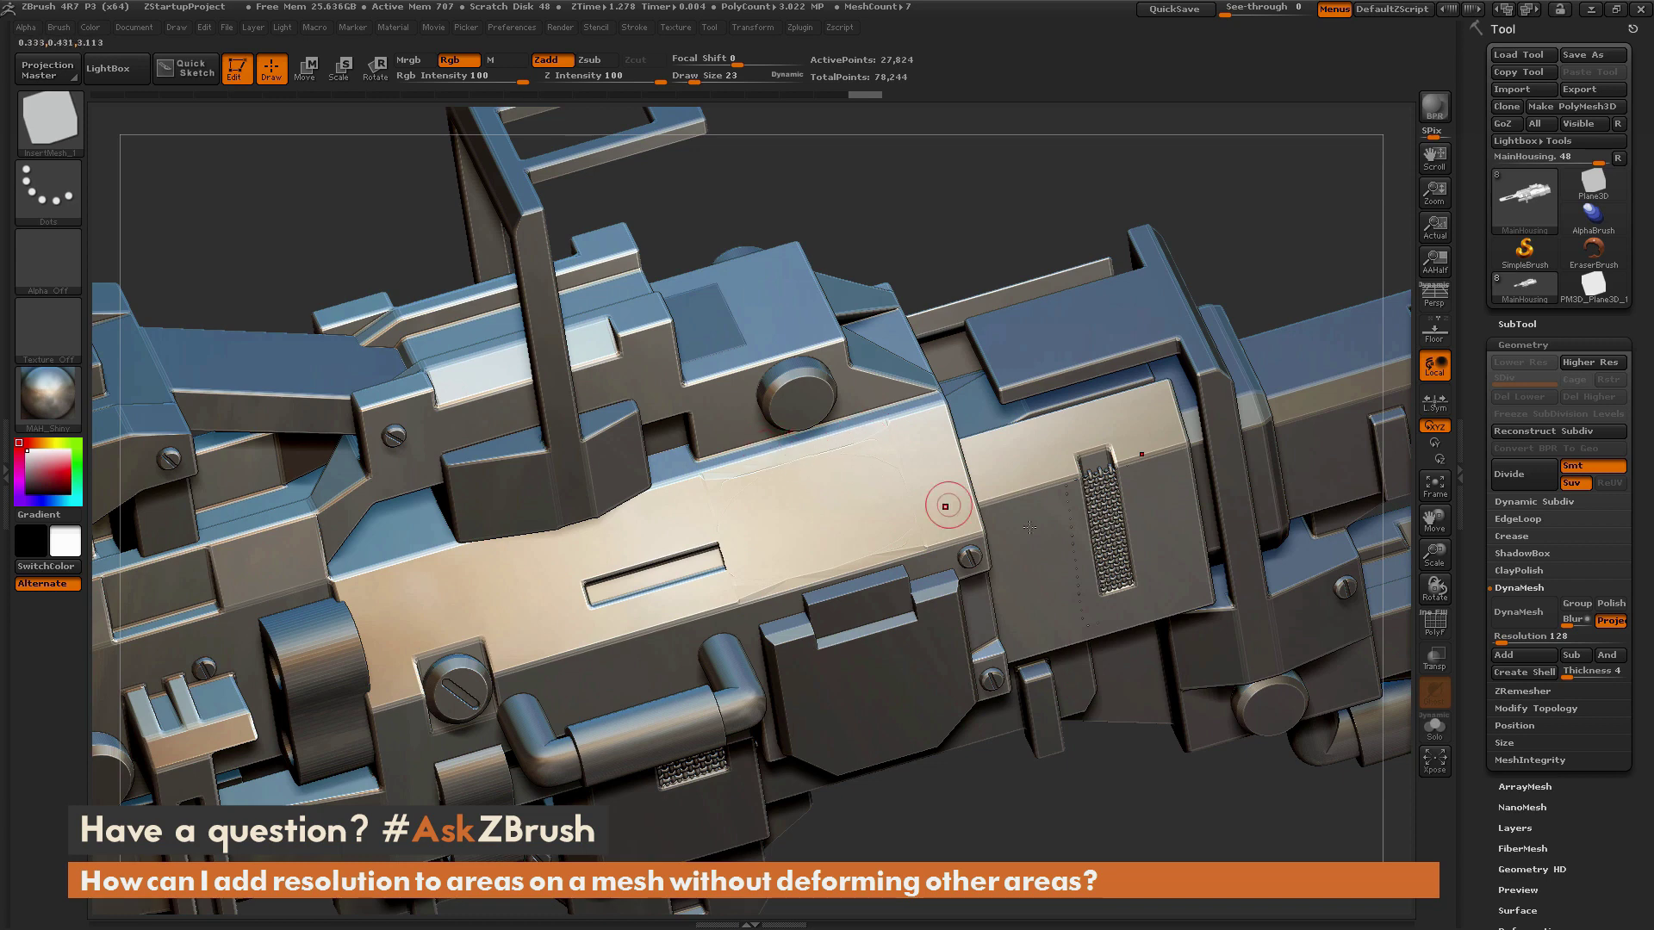
key("shift+f")
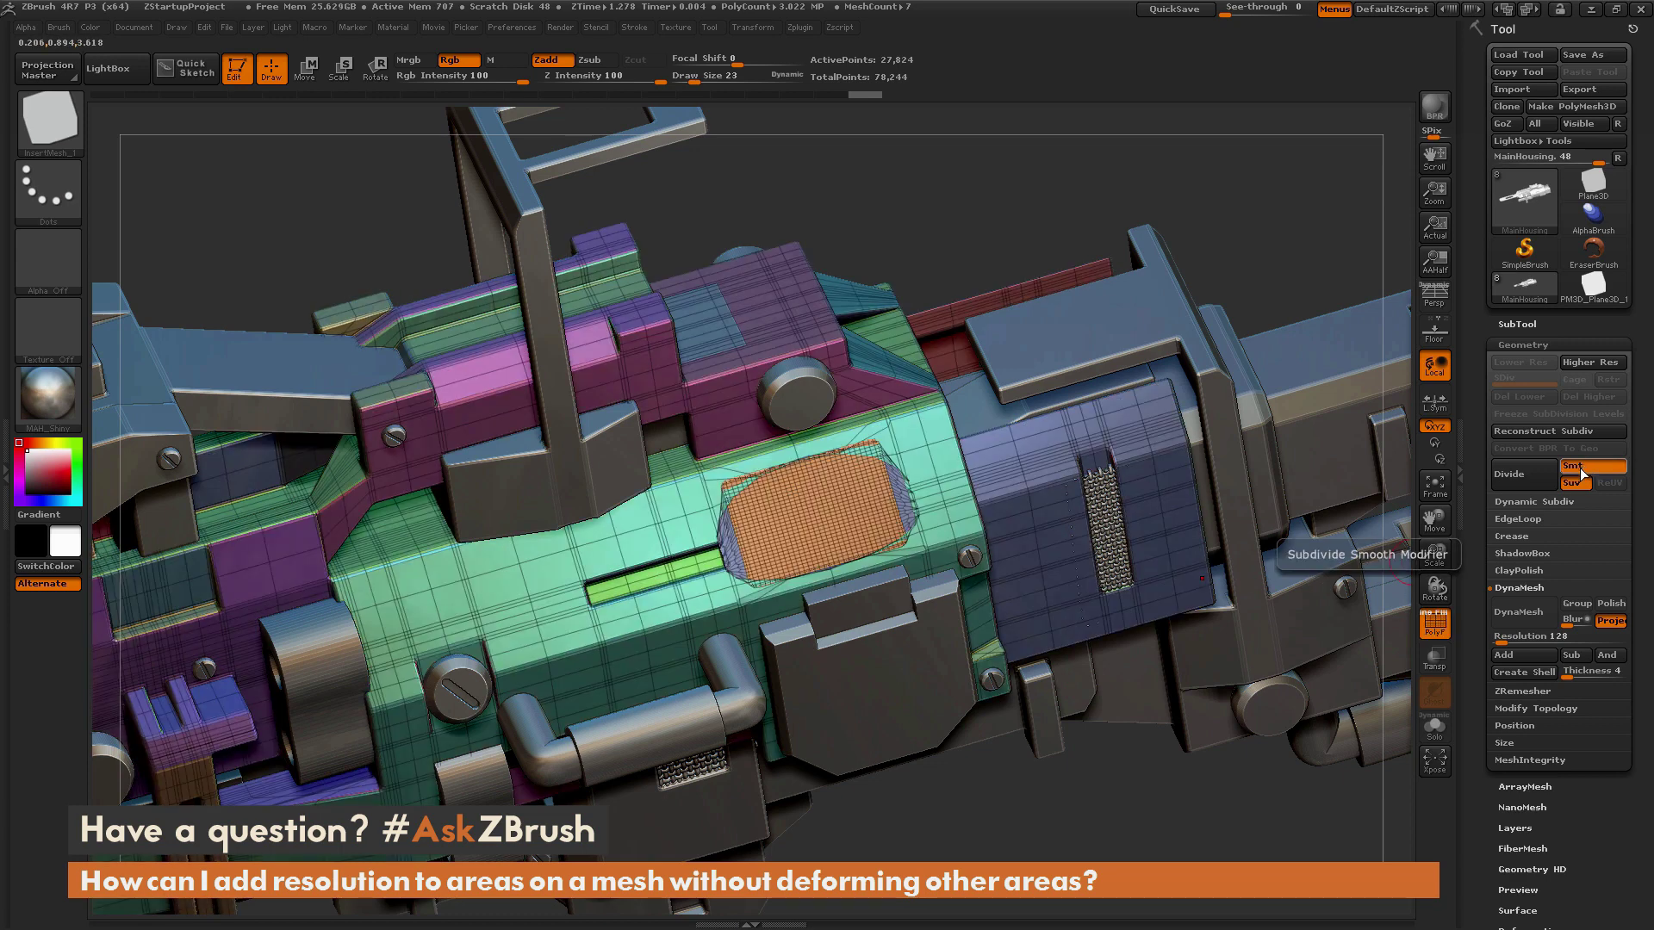
key("ctrl")
key("ctrl+z")
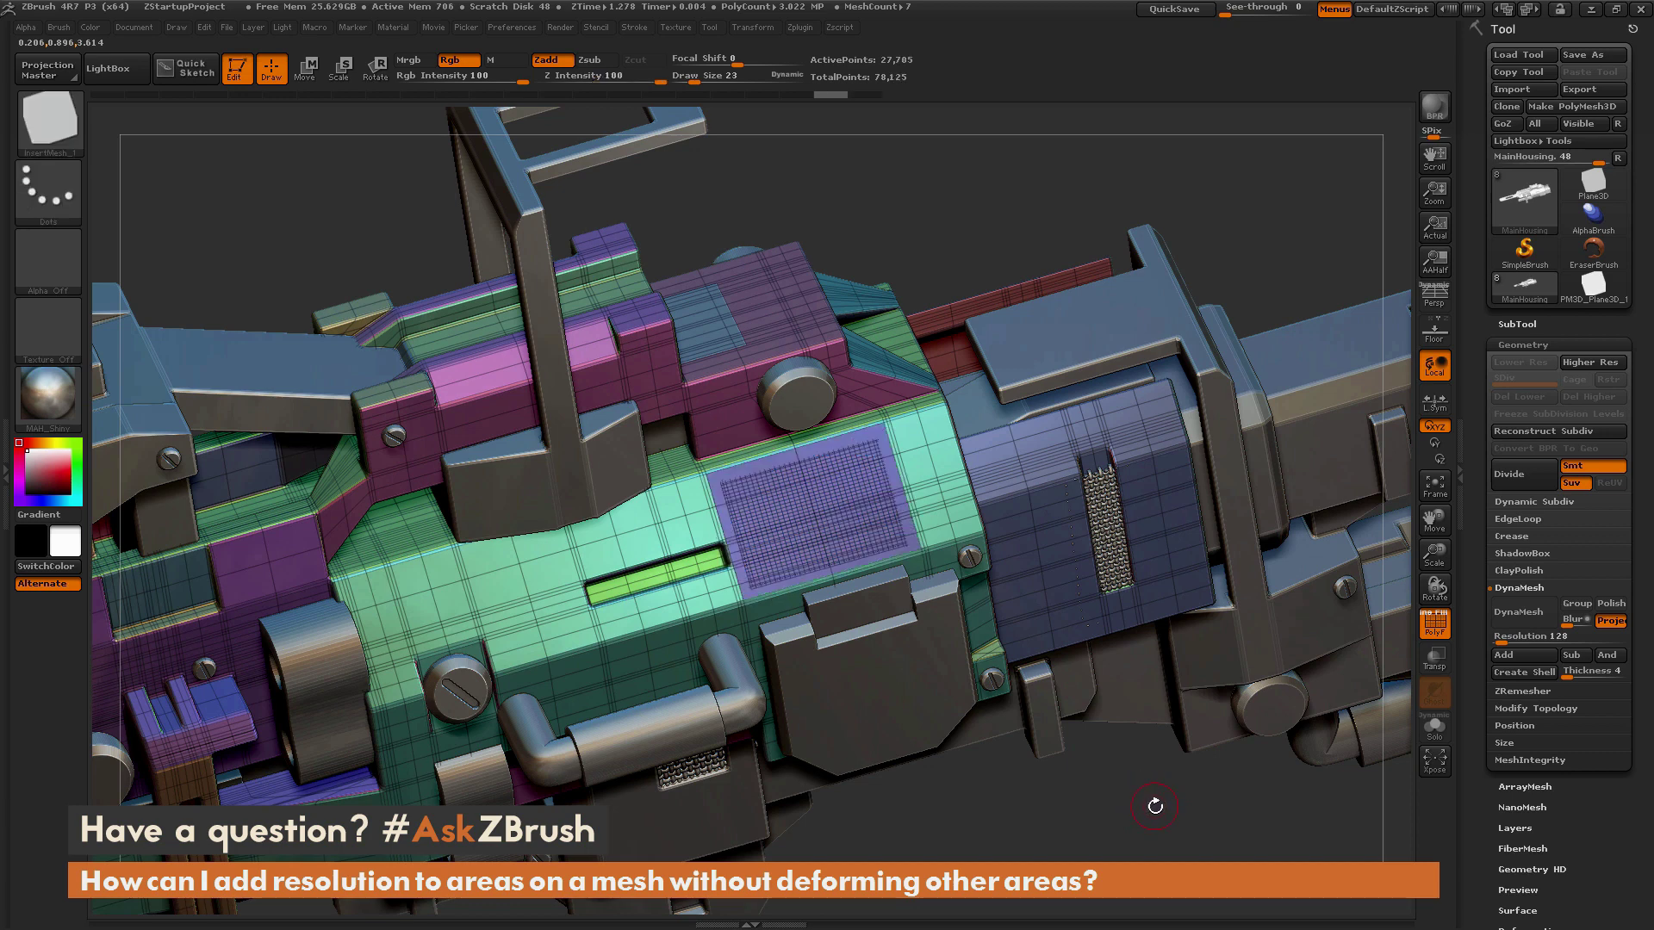
key("ctrl+z")
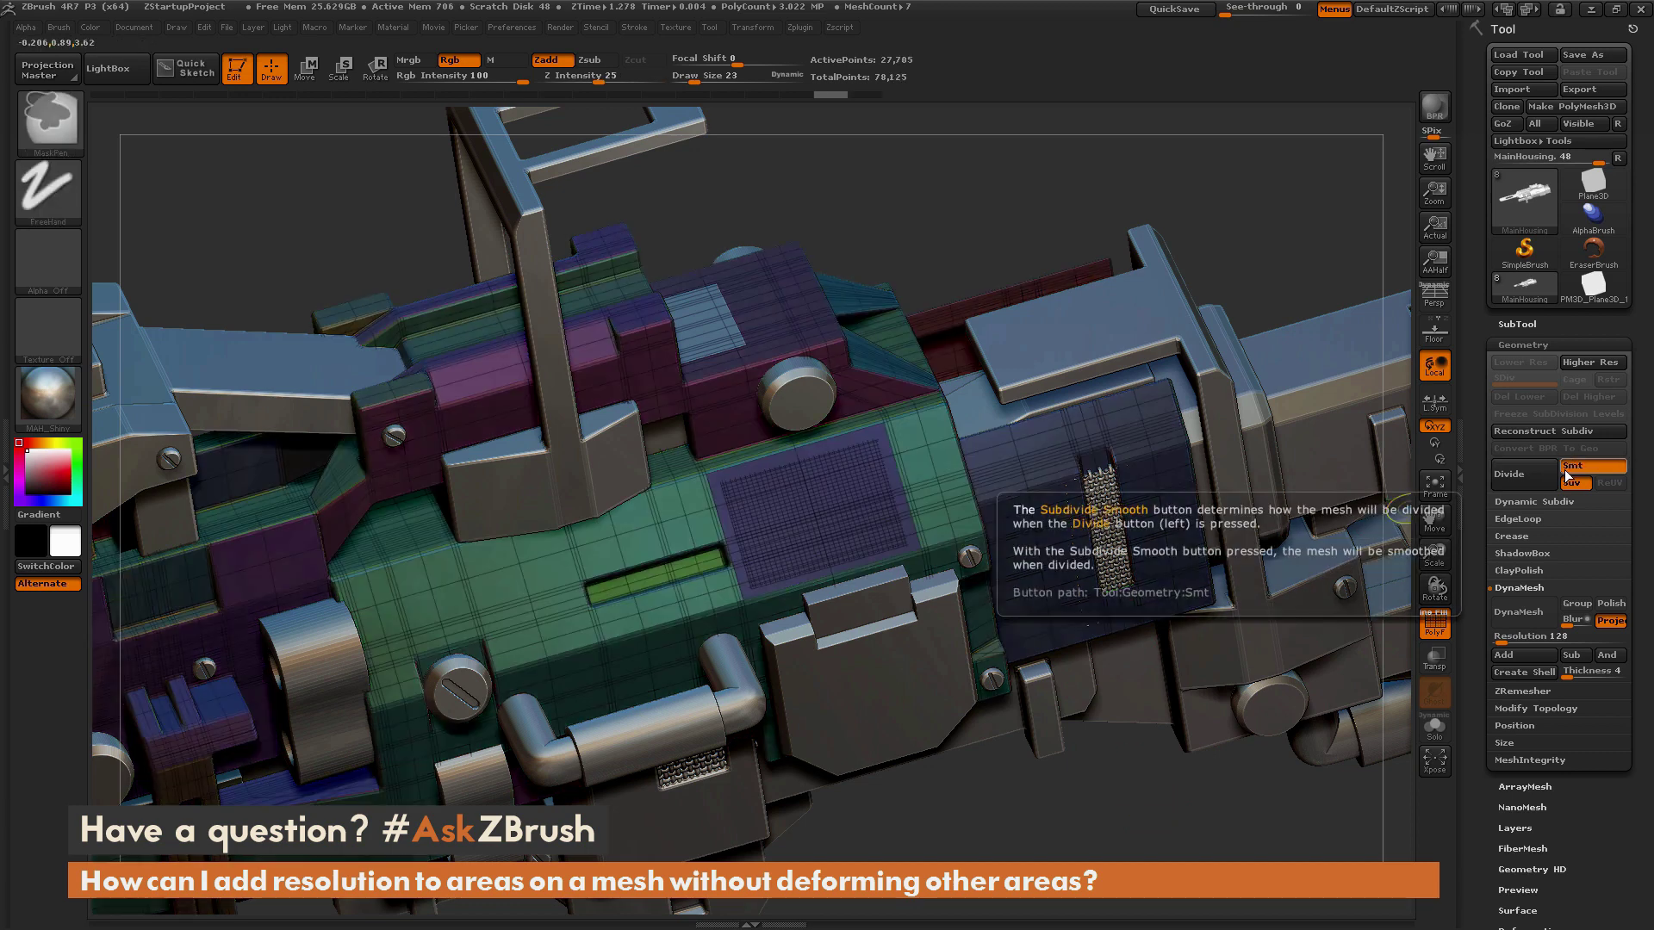
Turn off subdivide smoothing, fuse the plane into the panel again, and check the surface without polyframe.
left_click(1582, 469)
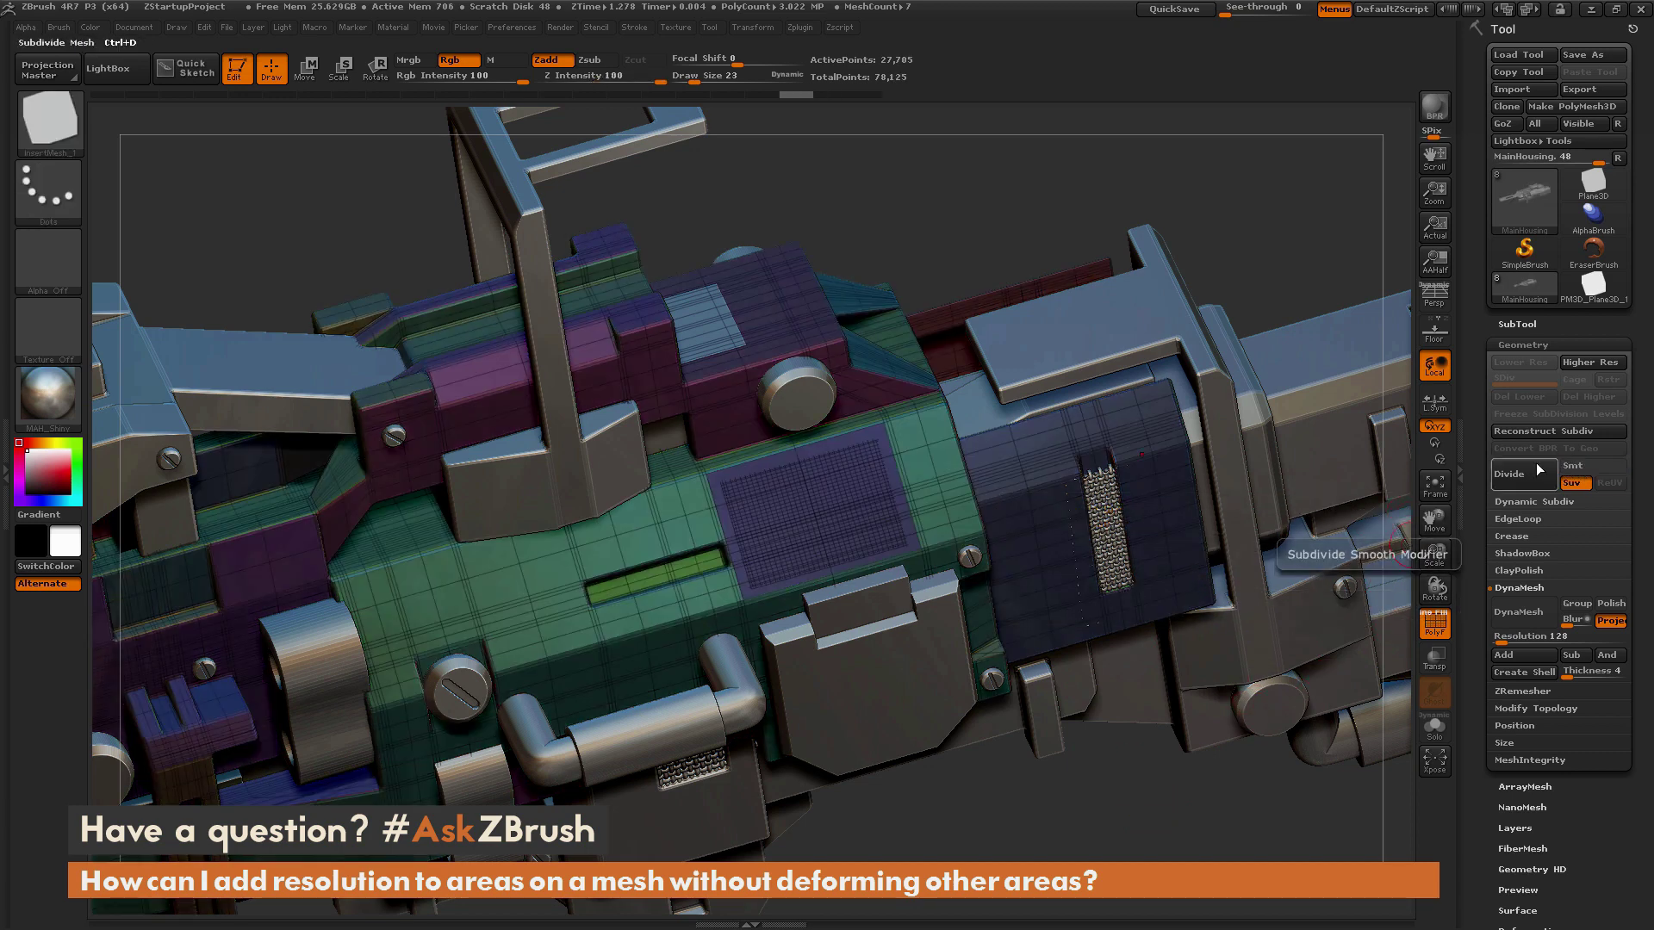
left_click(1297, 228, "ctrl")
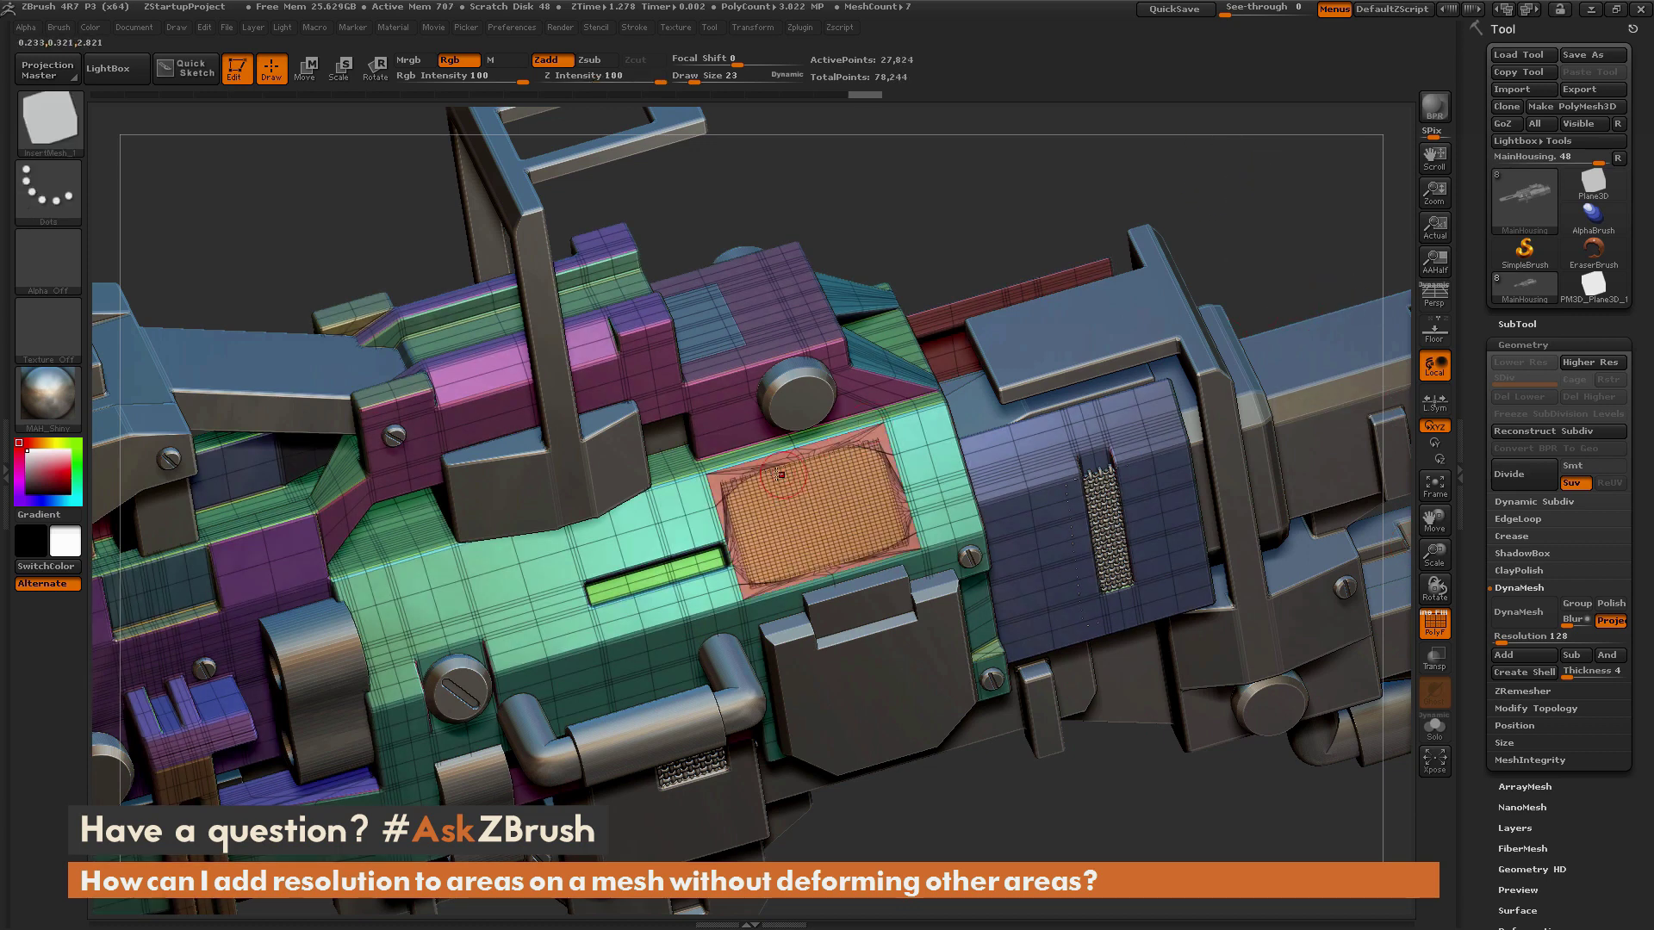
key("shift+f")
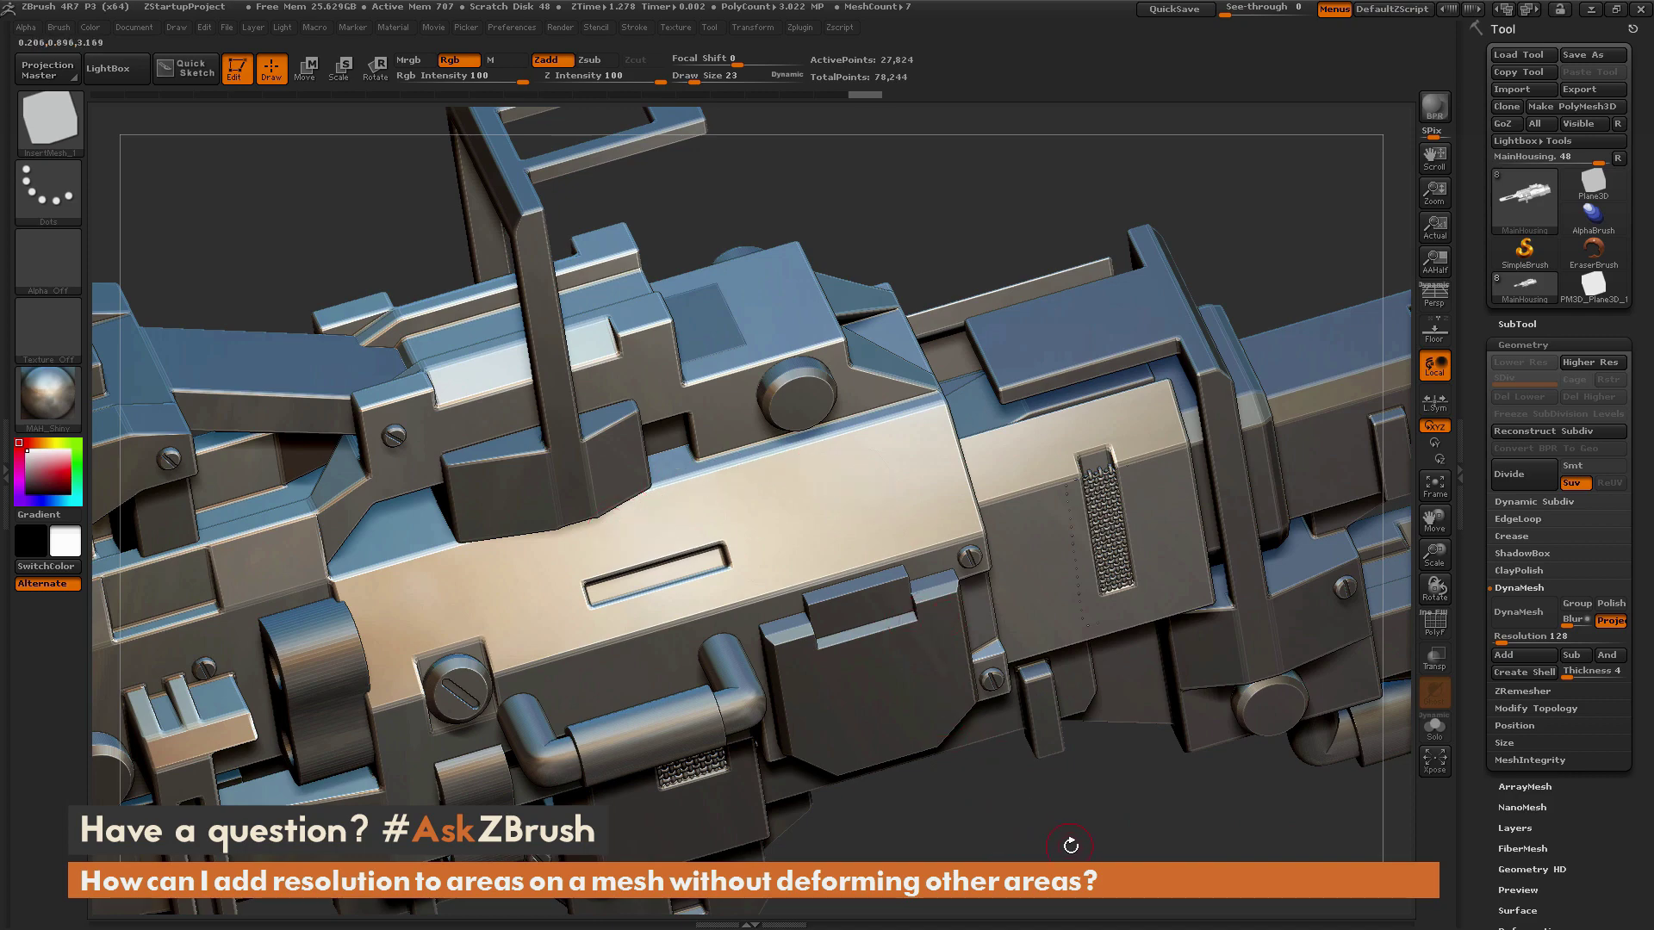
left_click_drag(1079, 841, 1121, 903)
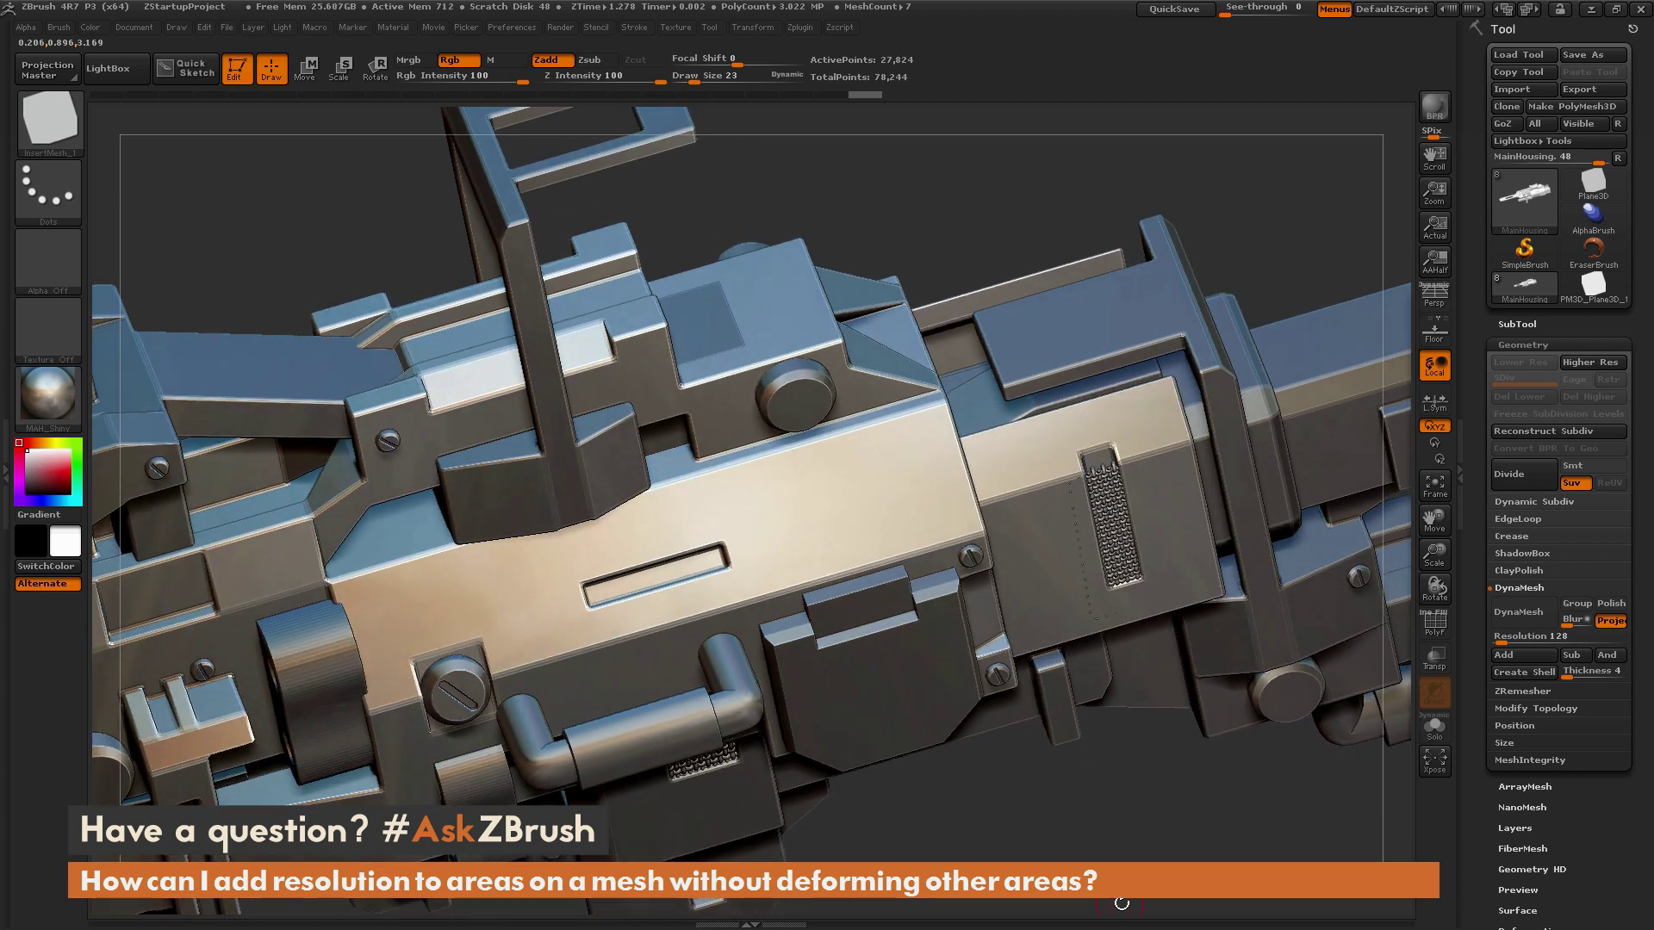
left_click(1434, 622)
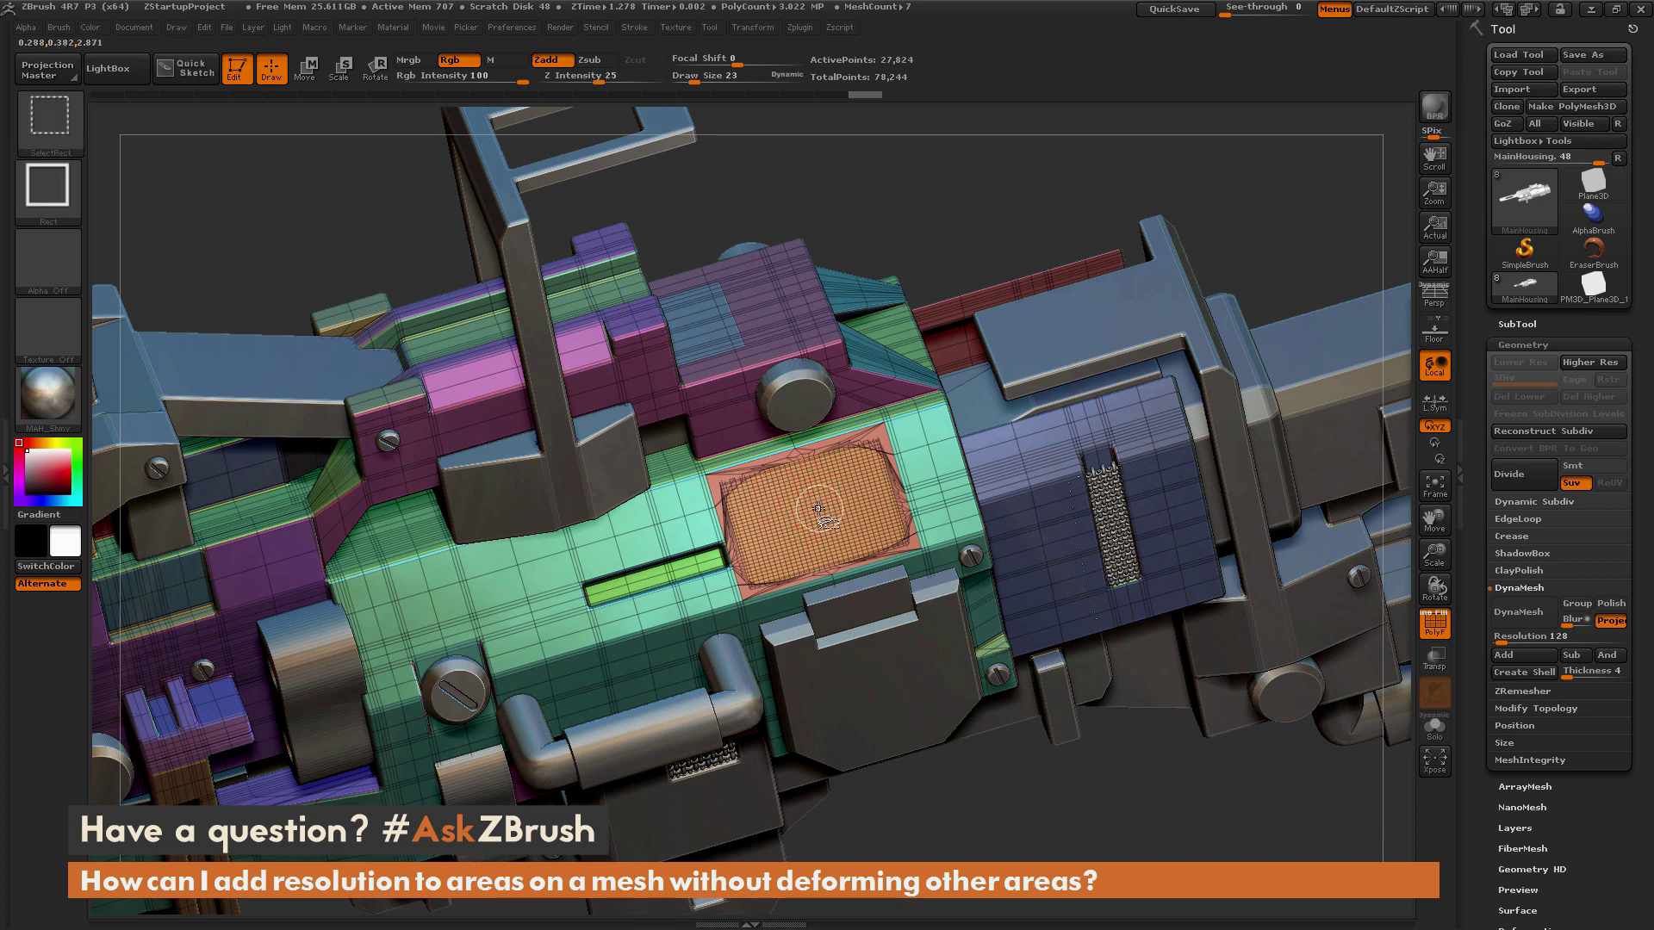
Isolate the fused plane's polygroup, subdivide it, and unhide the rest of the housing.
left_click(814, 512, "alt")
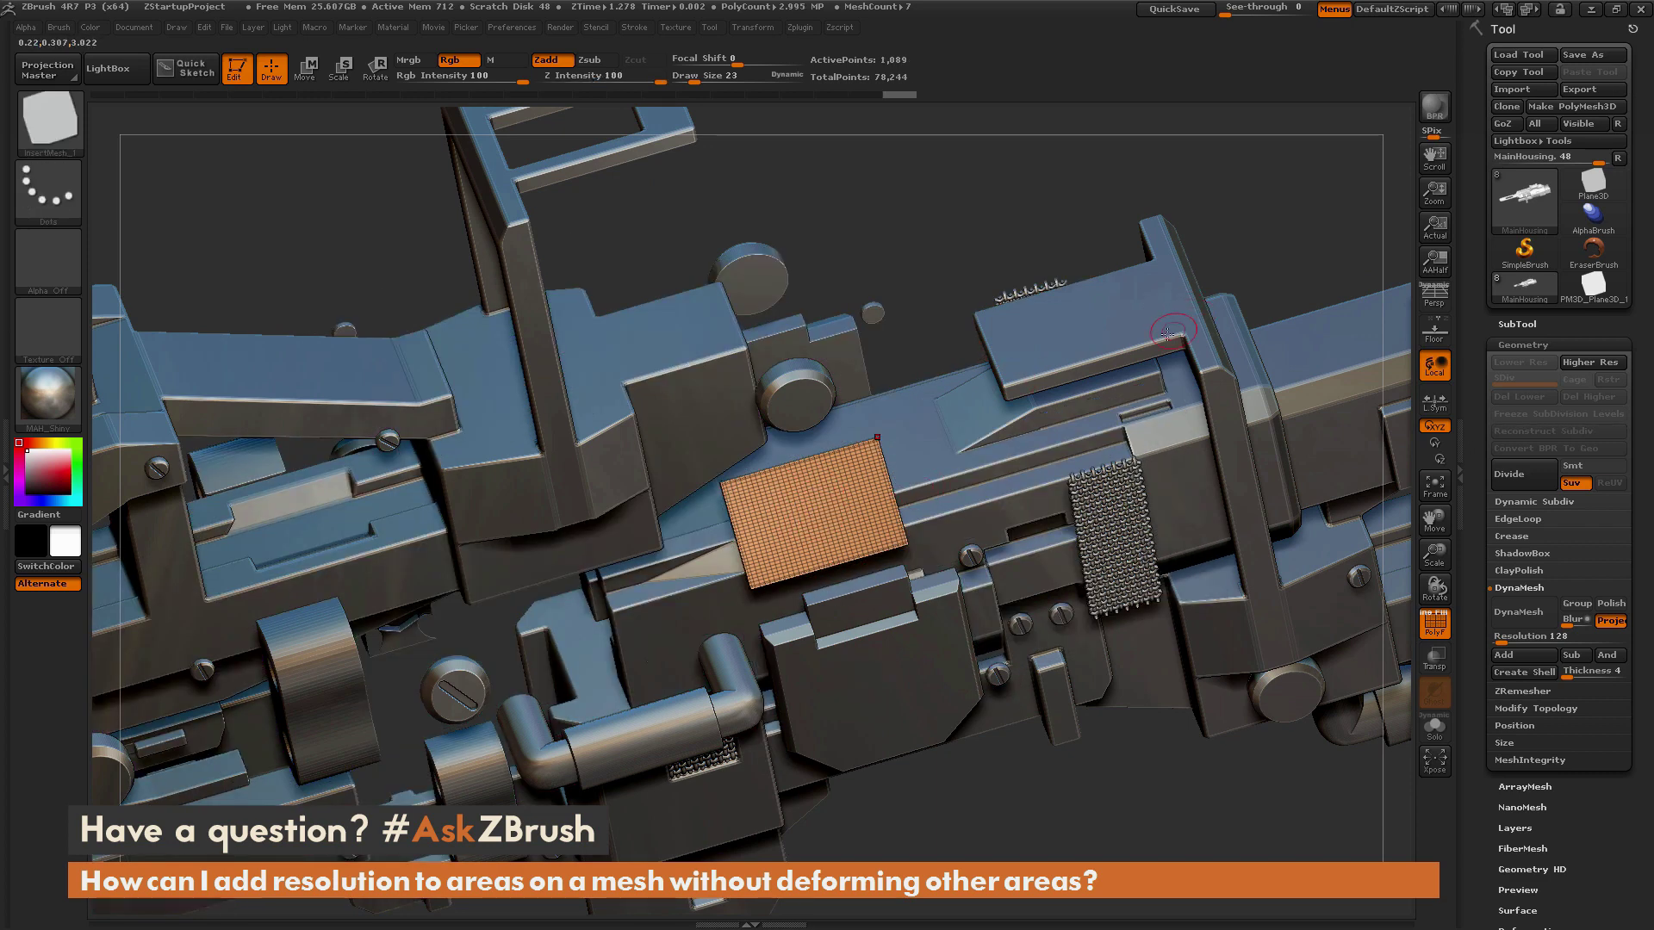
key("ctrl")
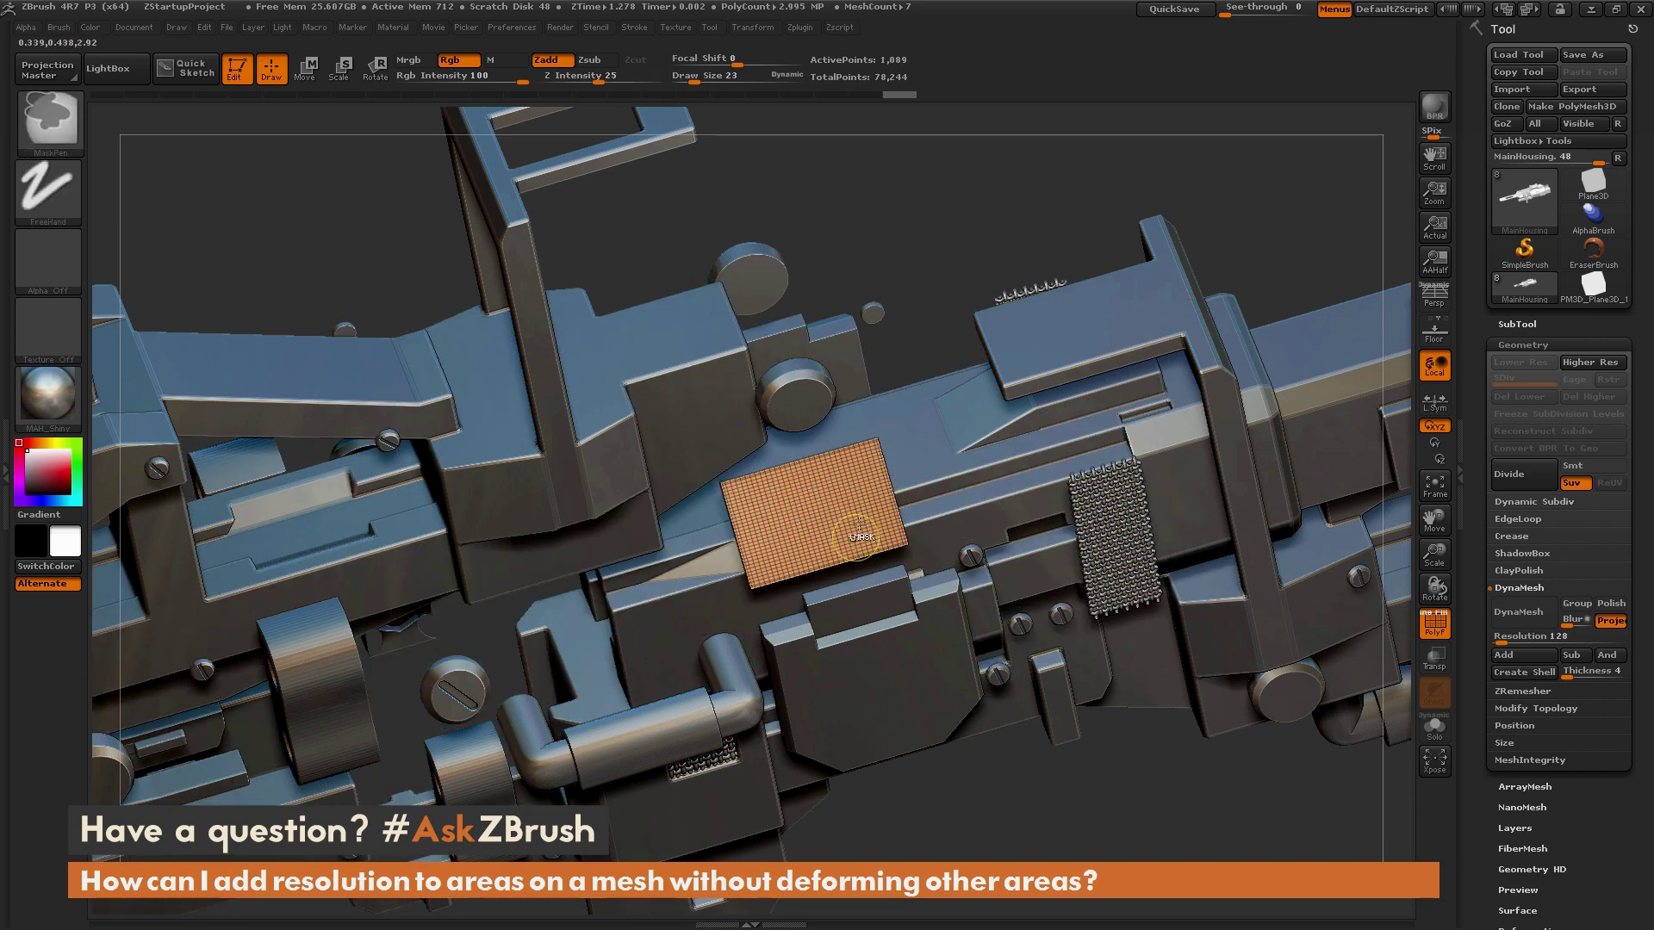
left_click(900, 590, "alt")
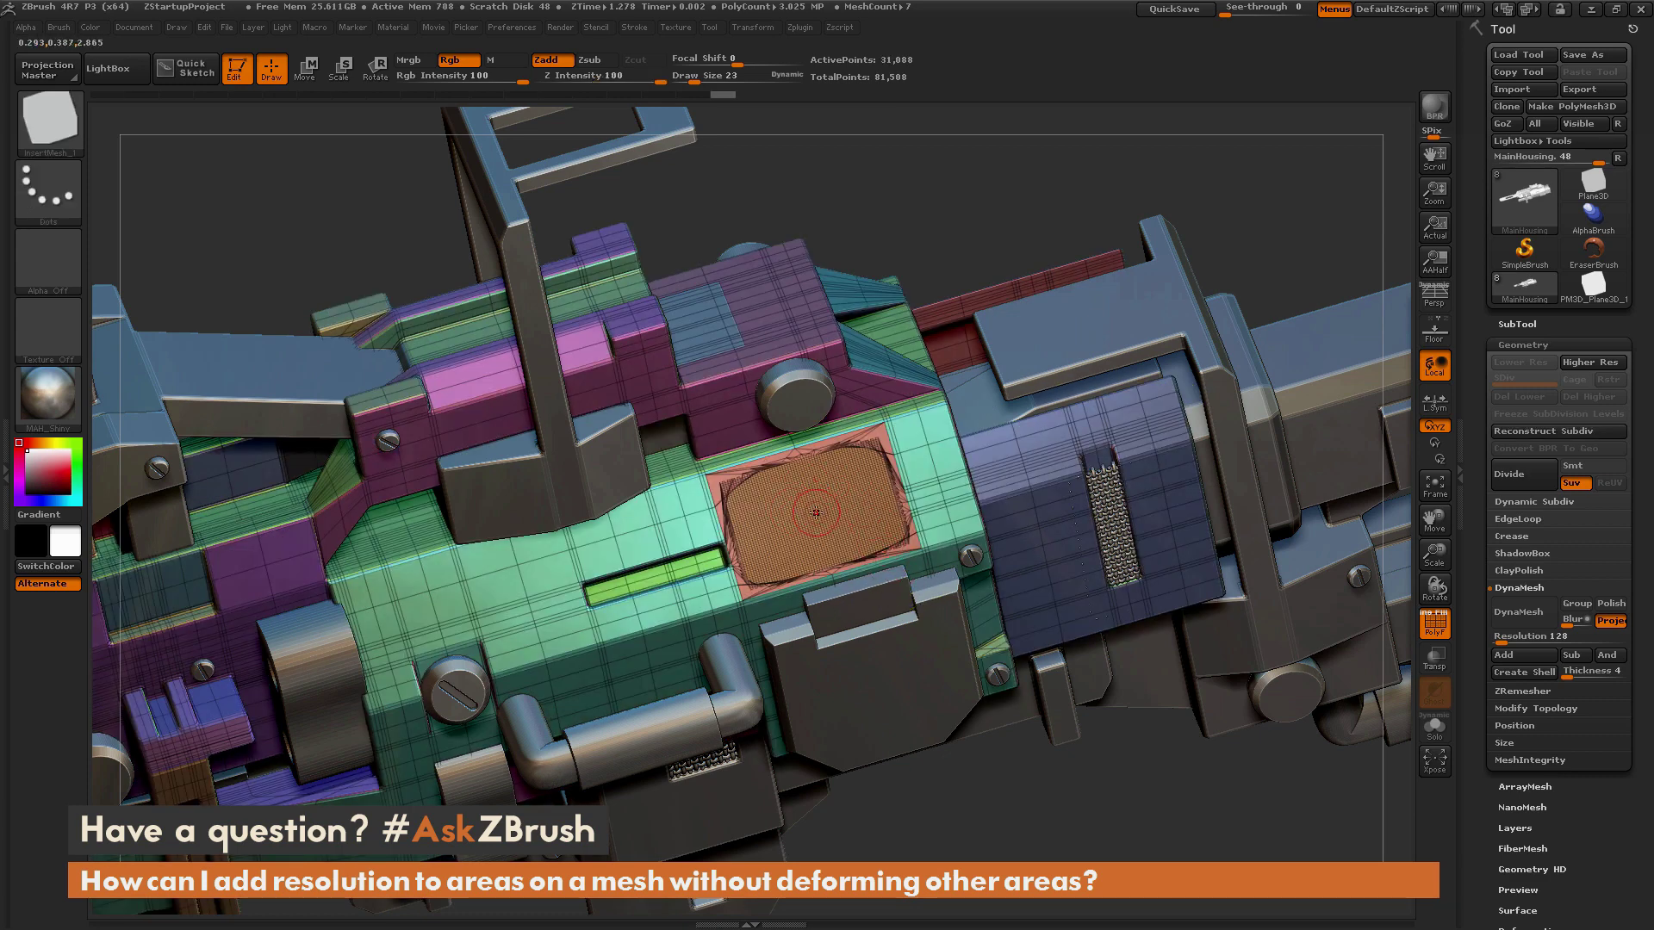
Turn off polyframe and stamp the ZBrush logo alpha diagonally onto the subdivided panel with the Standard brush, and check it from several angles.
left_click(1432, 626)
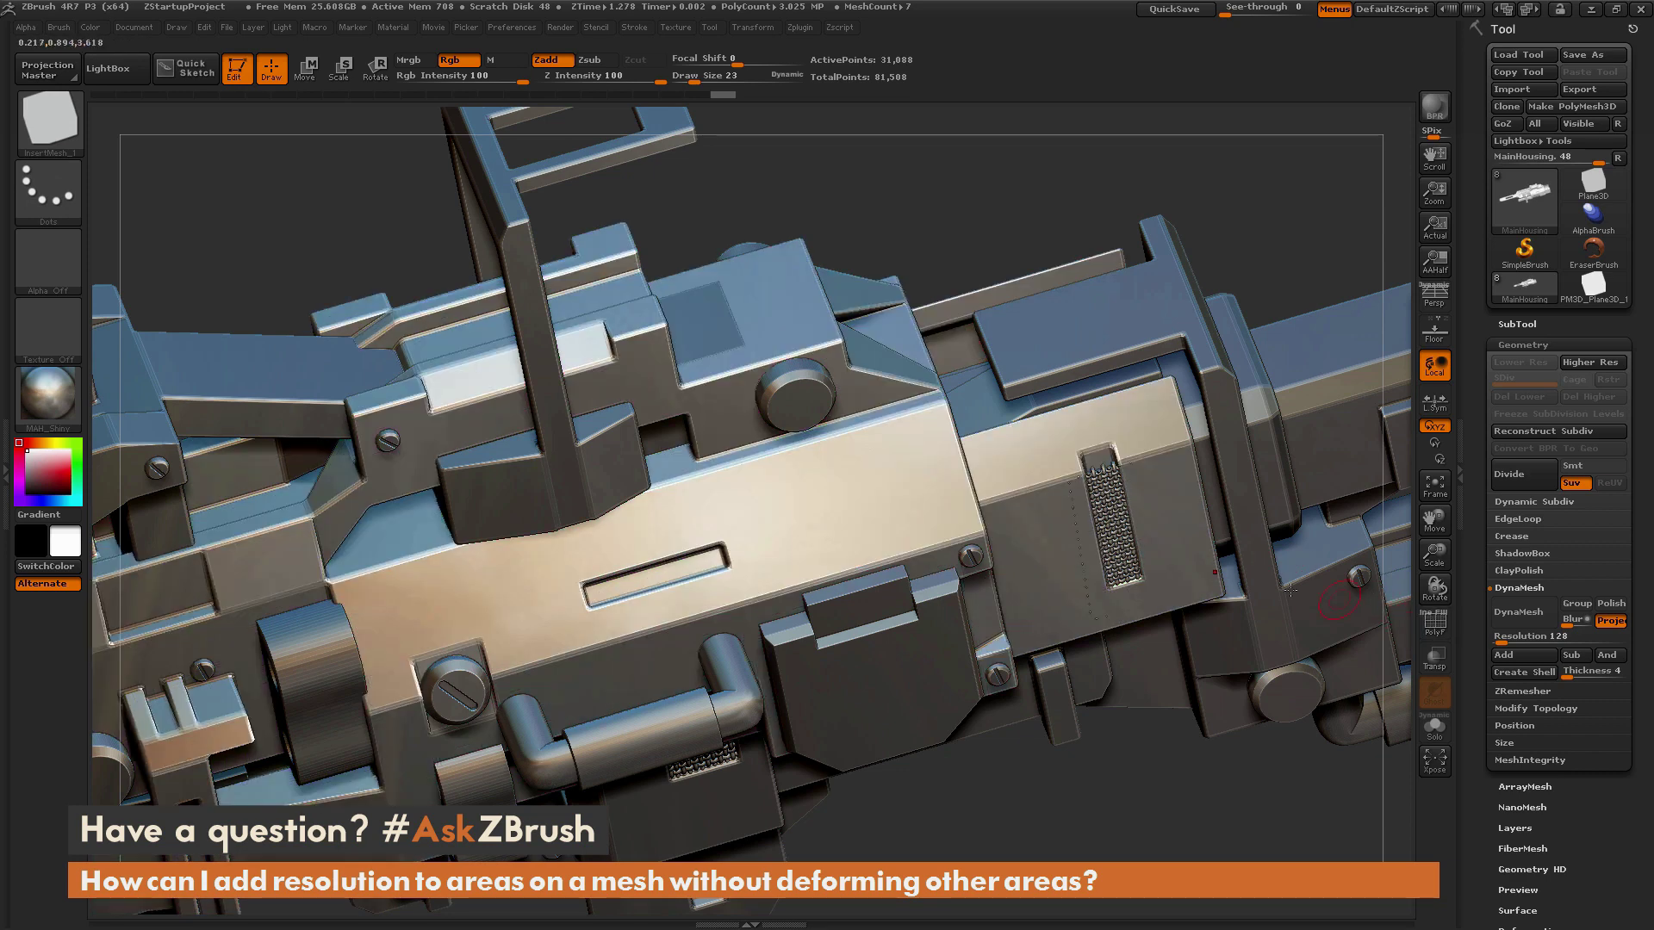
key("b")
key("s")
key("t")
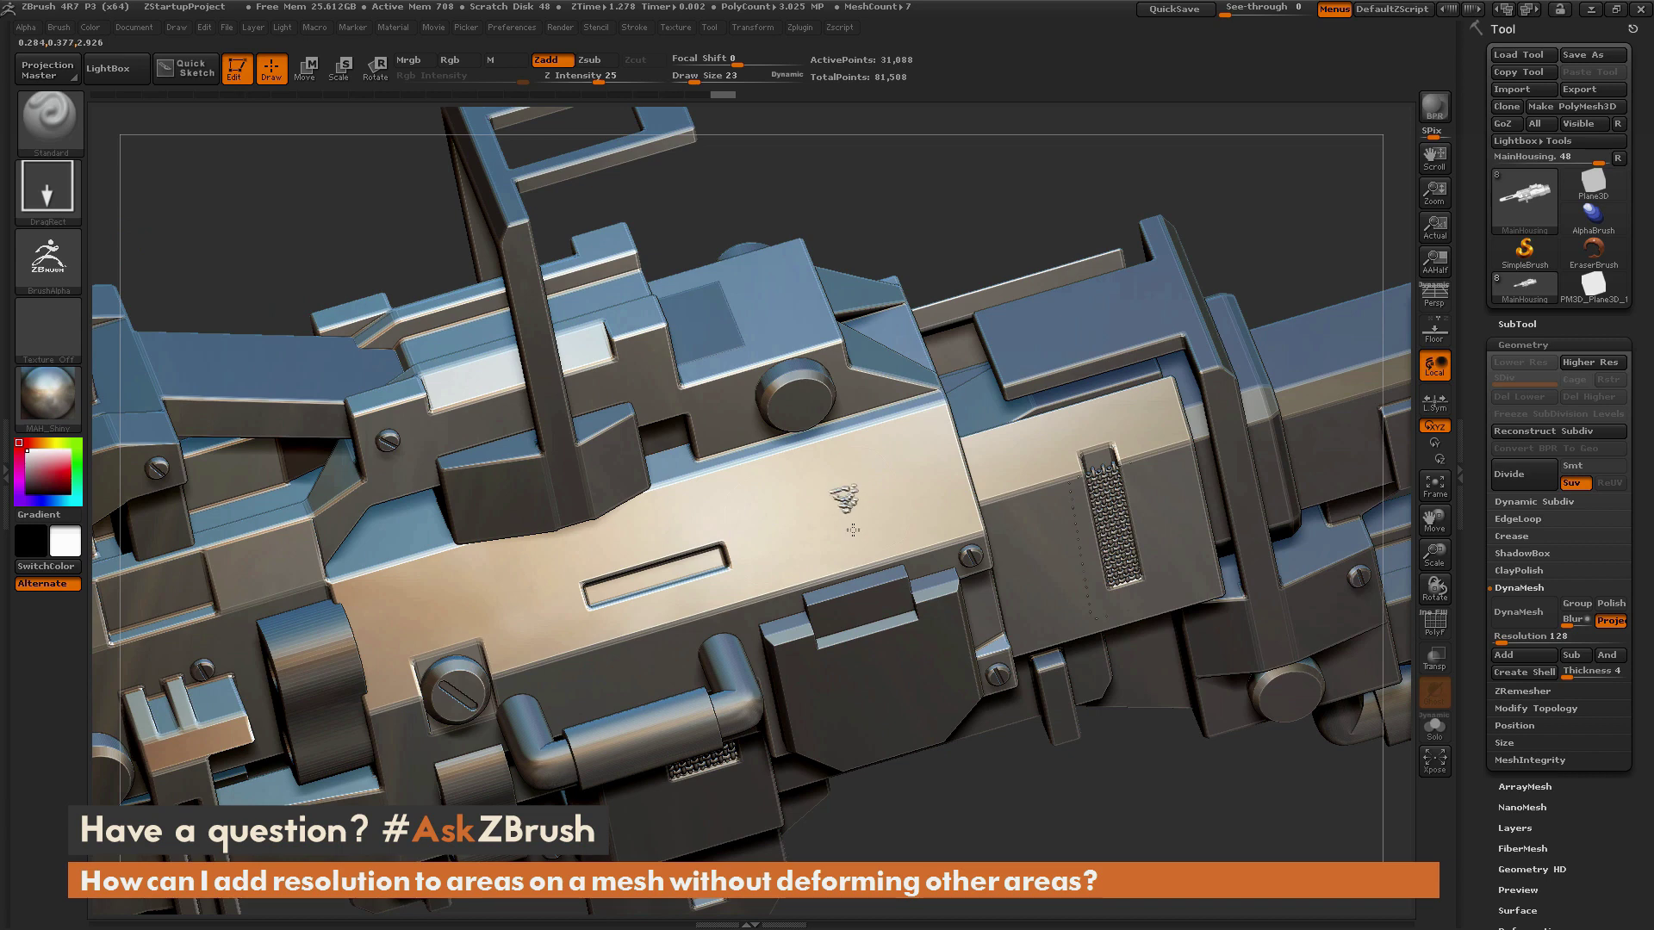
left_click_drag(811, 525, 872, 584)
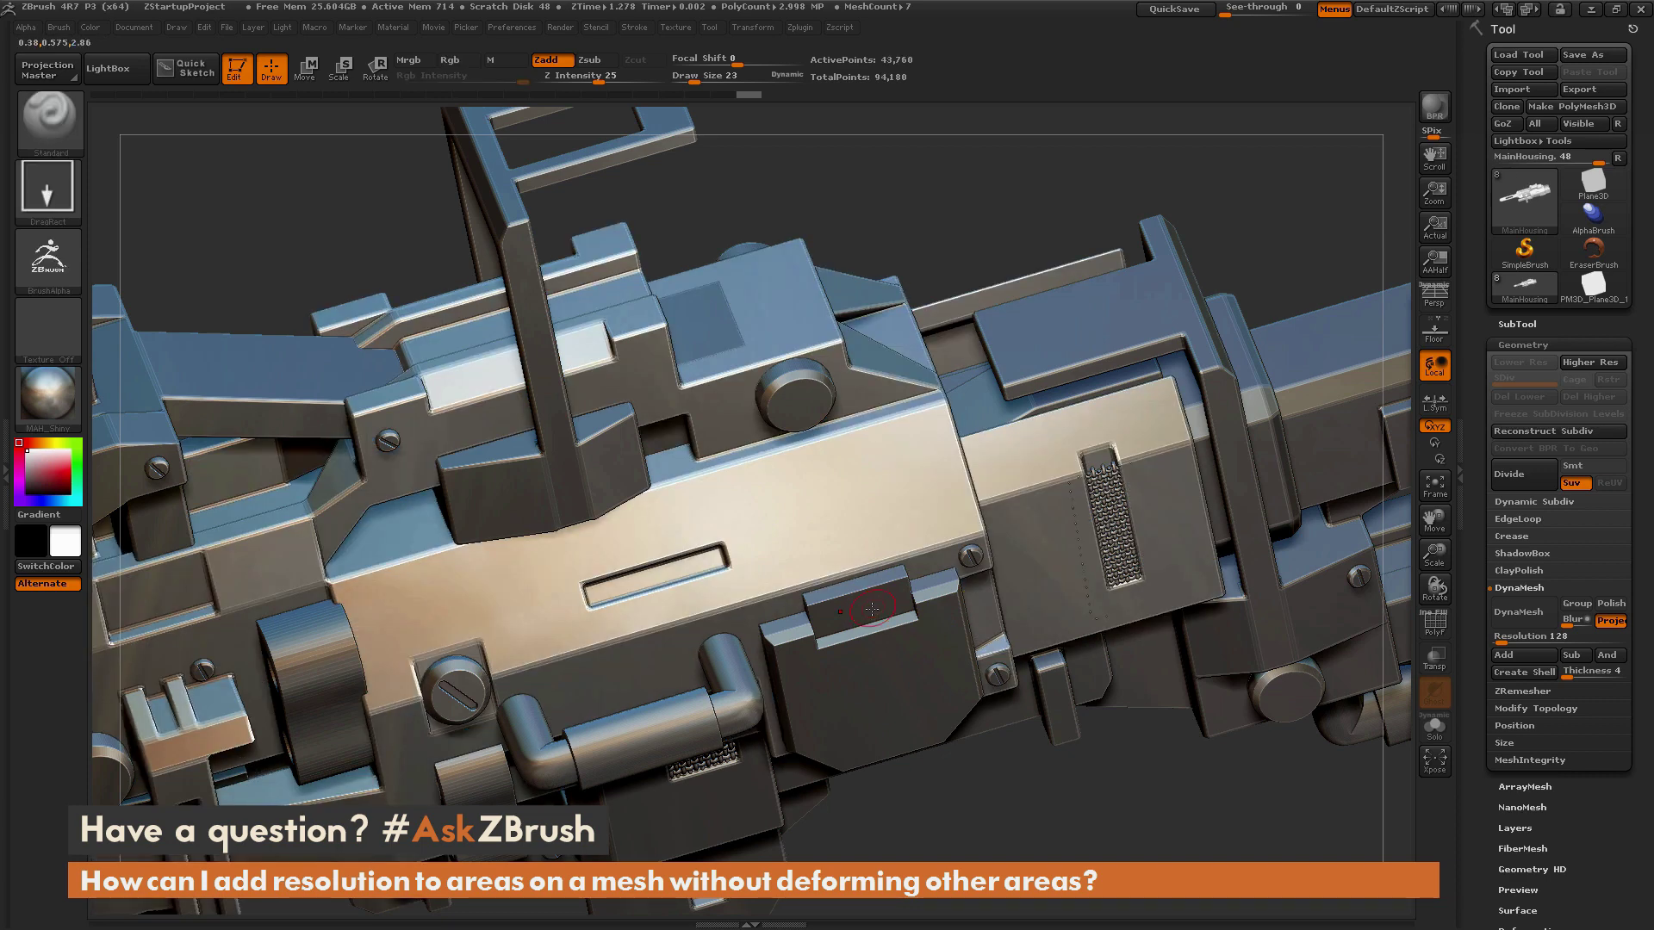
left_click_drag(777, 488, 875, 442)
mouse_move(1134, 822)
left_mouse_down("alt")
mouse_move(1104, 781)
mouse_move(1076, 800)
mouse_move(1109, 786)
mouse_move(1115, 803)
left_mouse_up("alt")
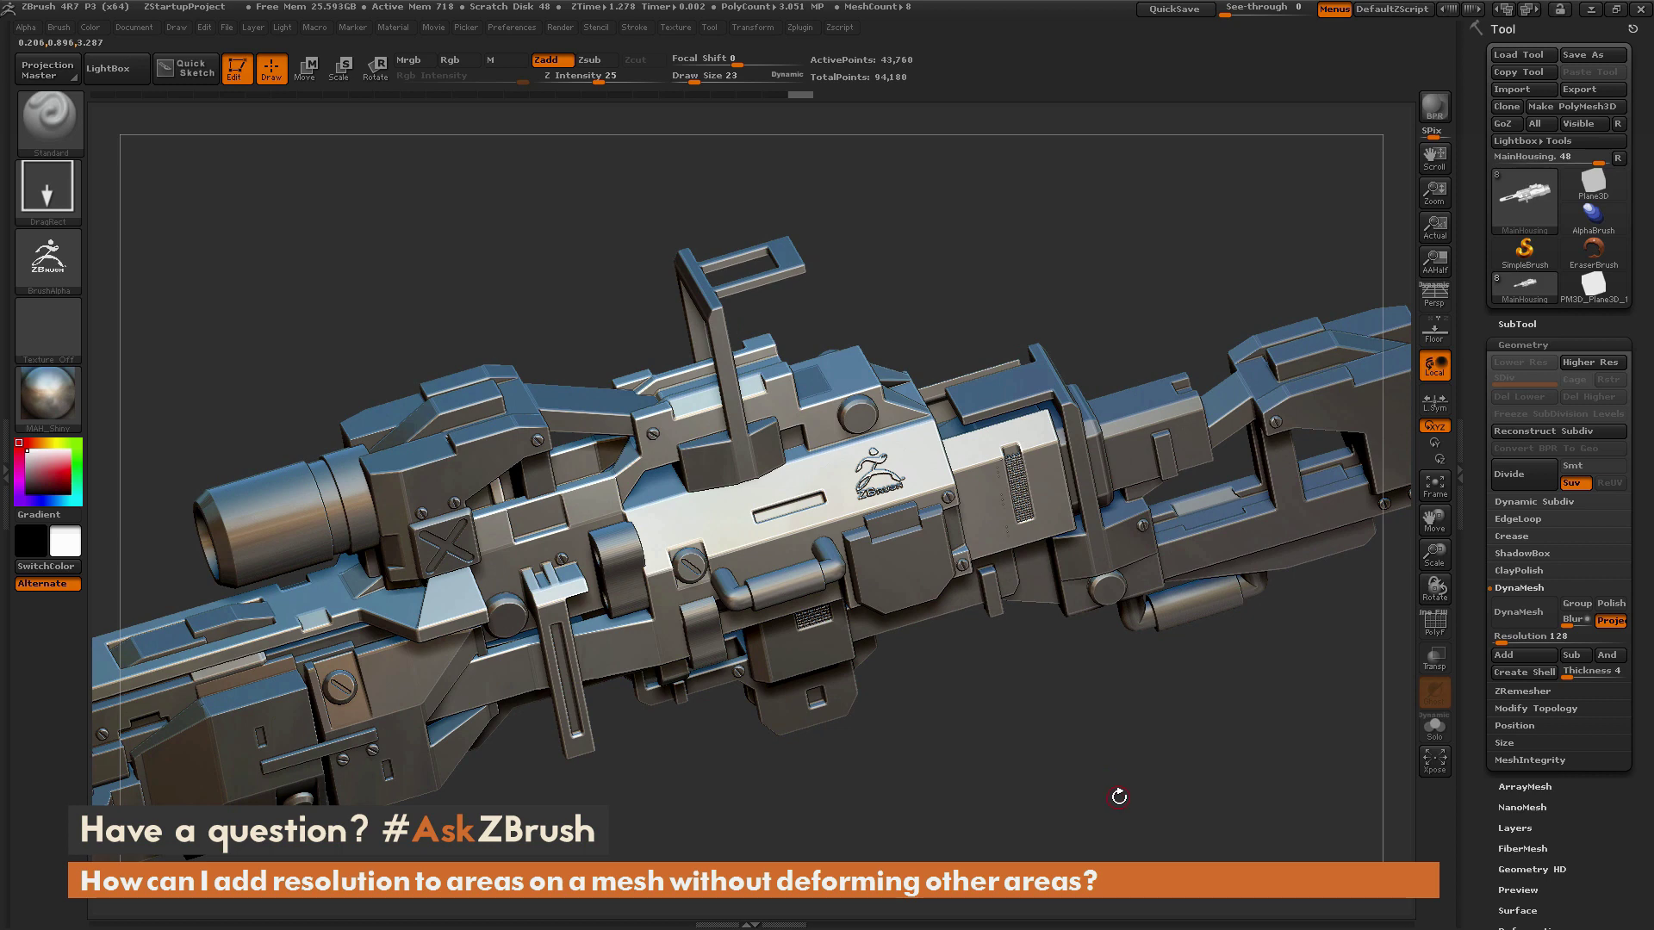
left_click_drag(1118, 780, 1118, 801)
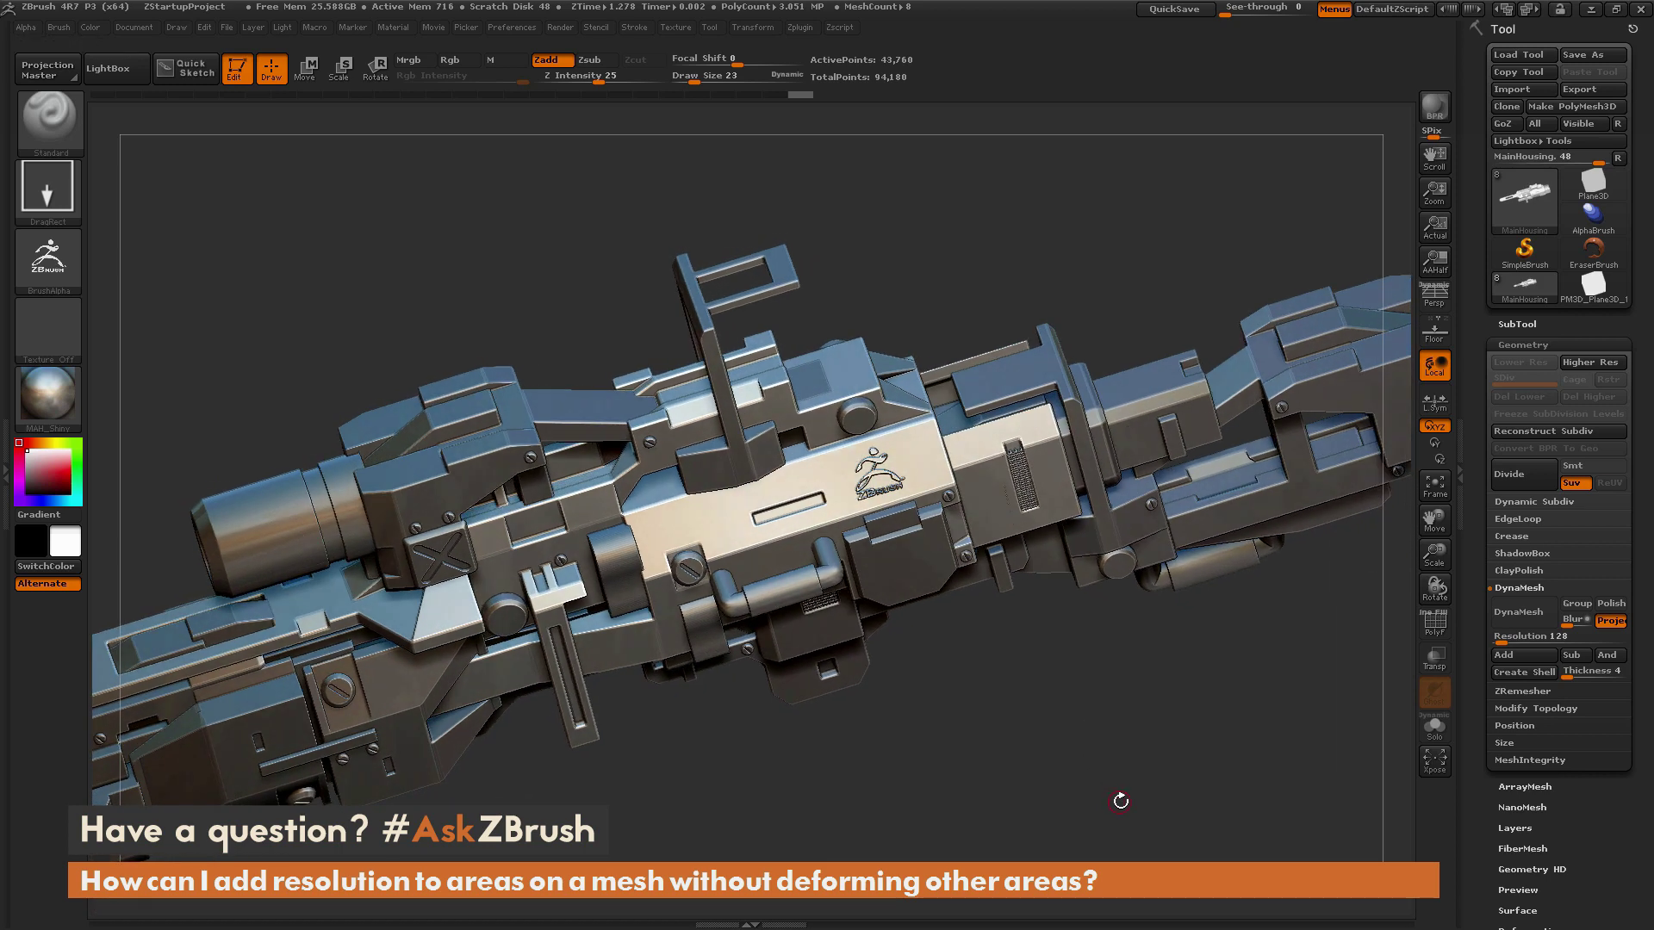
left_click_drag(1062, 735, 1112, 790)
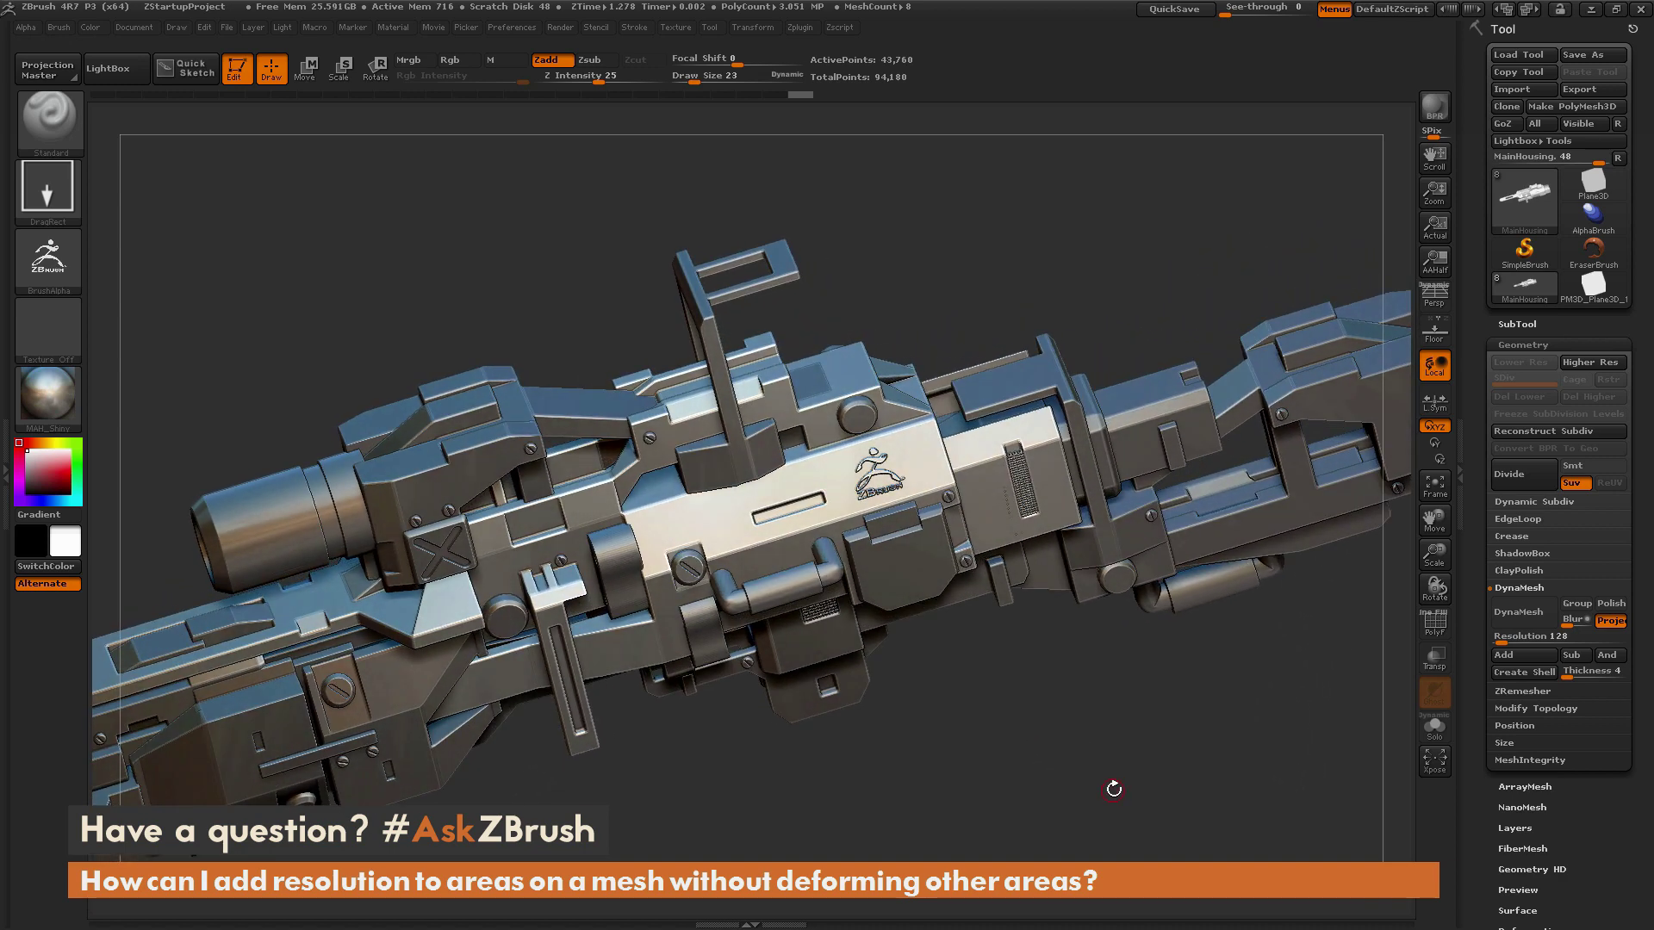